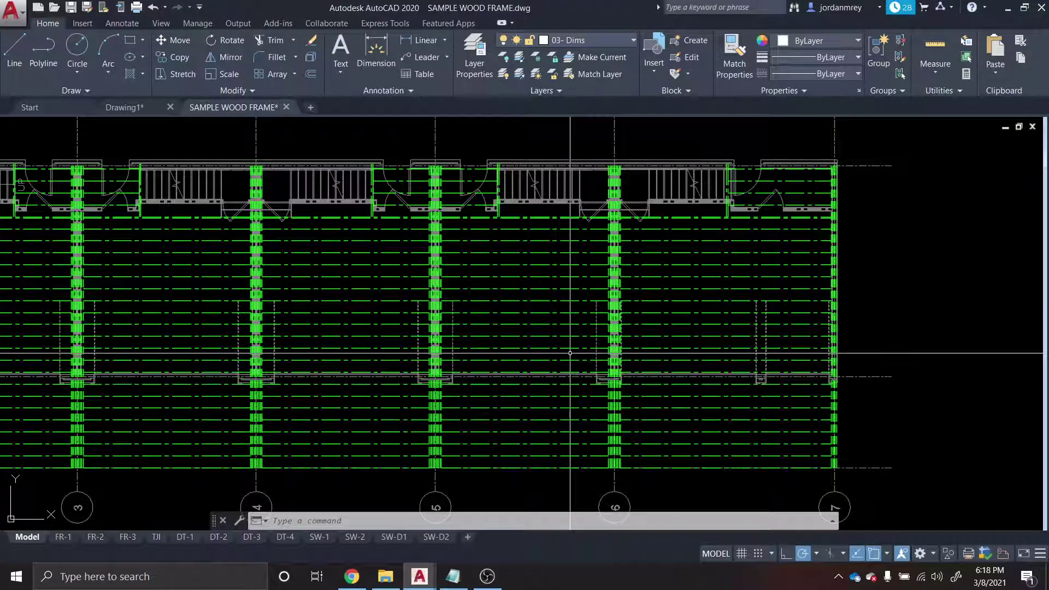
Examine the second-floor joist layout across the bays of the wood frame plan, from the stair area down to the lower edge.
{"action": "left_click_drag", "start_coordinate": [407, 356], "coordinate": [556, 361]}
{"action": "left_click_drag", "start_coordinate": [460, 258], "coordinate": [490, 247]}
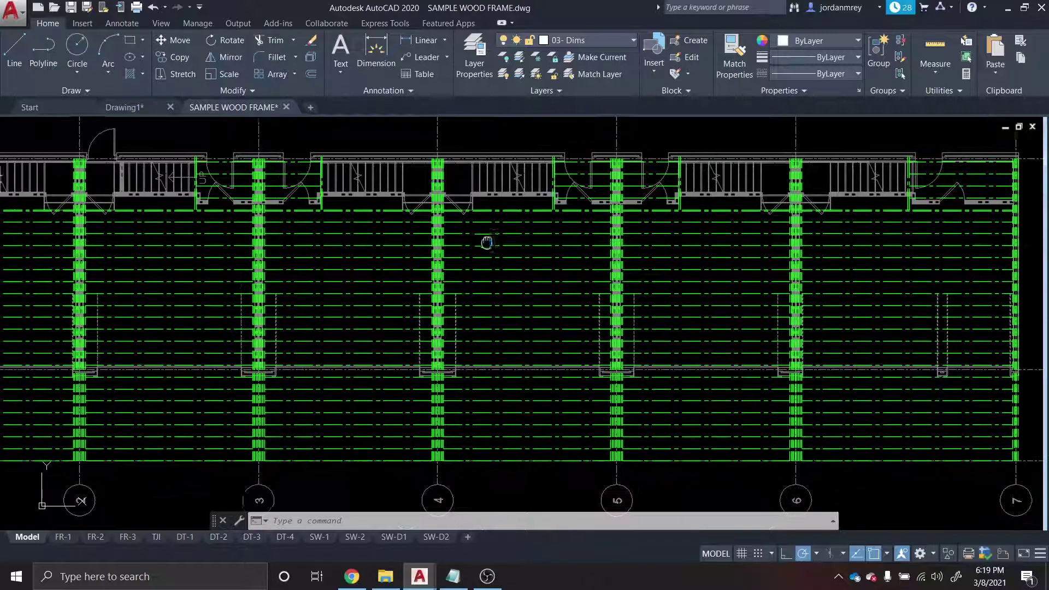
{"action": "scroll", "coordinate": [528, 284], "scroll_direction": "up", "scroll_amount": 2}
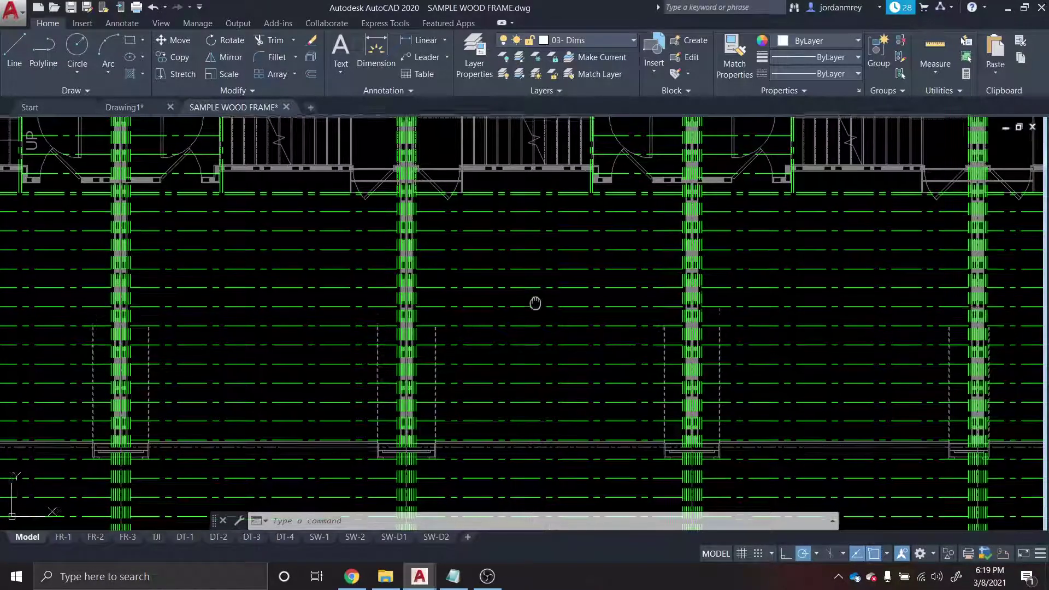
{"action": "left_click_drag", "start_coordinate": [536, 302], "coordinate": [533, 283]}
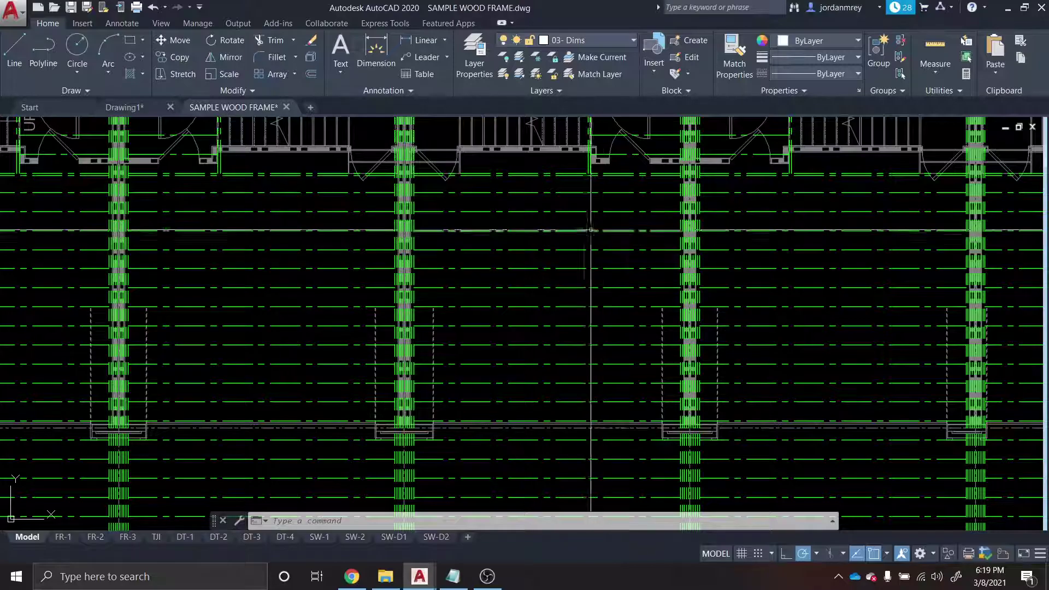
{"action": "scroll", "coordinate": [572, 187], "scroll_direction": "up", "scroll_amount": 4}
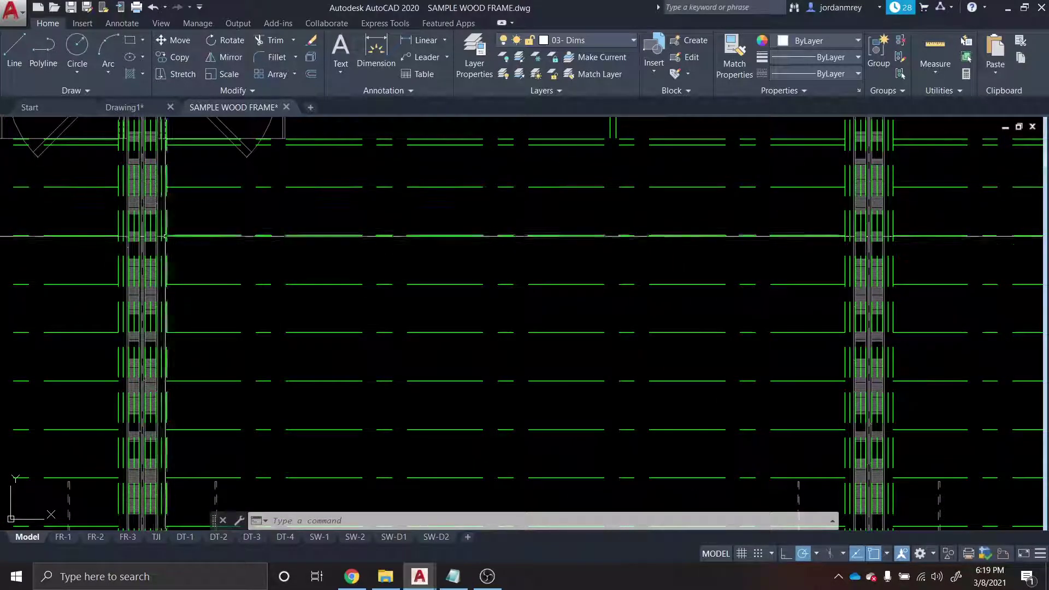
{"action": "scroll", "coordinate": [229, 321], "scroll_direction": "down", "scroll_amount": 4}
{"action": "mouse_move", "coordinate": [188, 344]}
{"action": "left_mouse_down"}
{"action": "mouse_move", "coordinate": [208, 317]}
{"action": "mouse_move", "coordinate": [381, 255]}
{"action": "left_mouse_up"}
{"action": "left_click_drag", "start_coordinate": [262, 328], "coordinate": [471, 333]}
{"action": "mouse_move", "coordinate": [318, 204]}
{"action": "left_mouse_down"}
{"action": "mouse_move", "coordinate": [331, 258]}
{"action": "mouse_move", "coordinate": [413, 132]}
{"action": "left_mouse_up"}
{"action": "left_click_drag", "start_coordinate": [528, 314], "coordinate": [523, 345]}
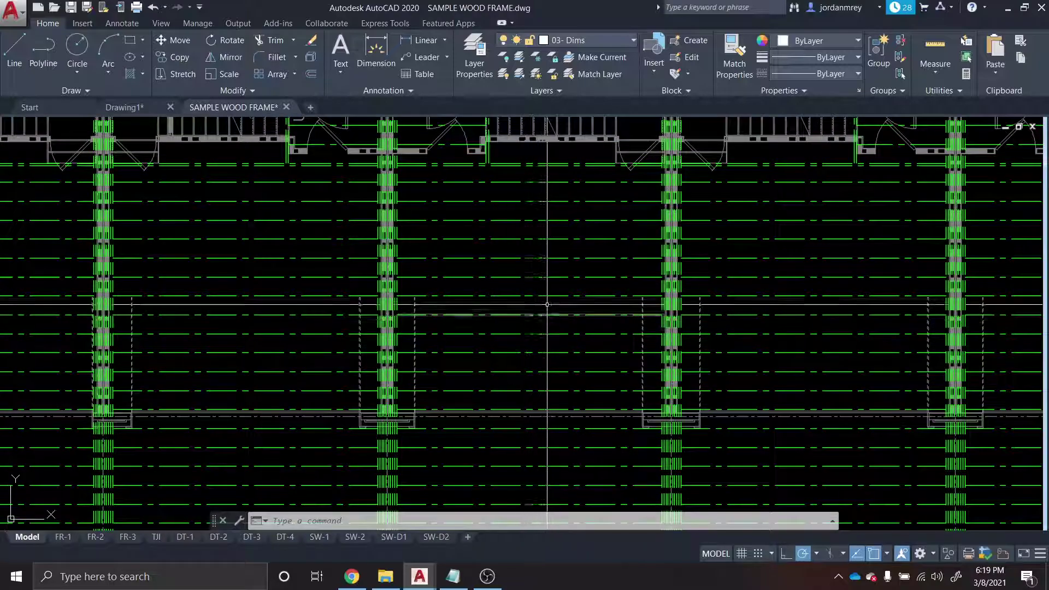
{"action": "left_click_drag", "start_coordinate": [657, 187], "coordinate": [635, 249]}
{"action": "left_click_drag", "start_coordinate": [648, 308], "coordinate": [649, 224]}
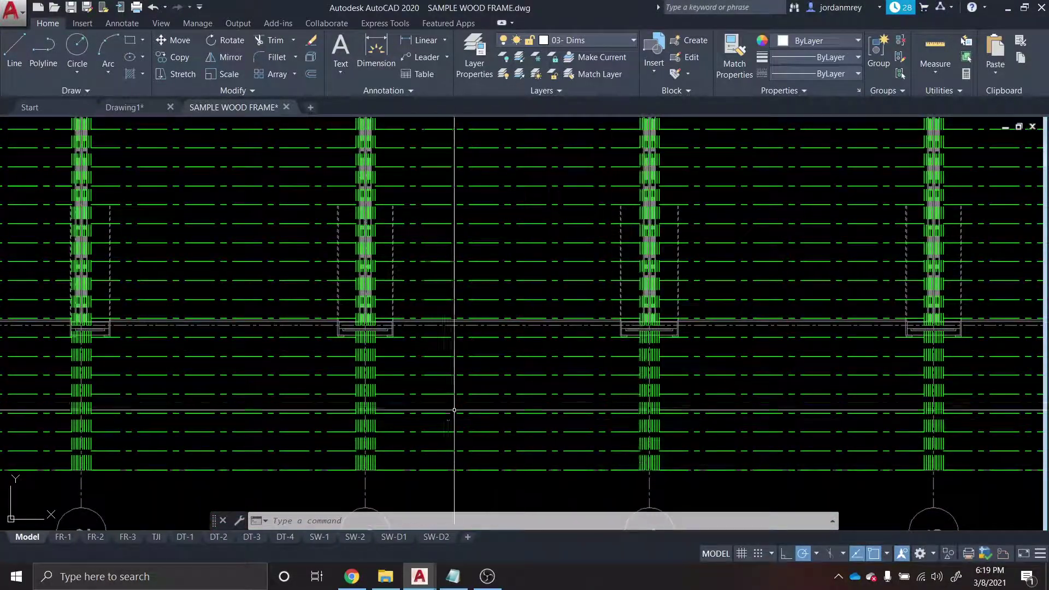
Check the length of a joist polyline in the middle bay through its properties.
{"action": "left_click", "coordinate": [489, 375]}
{"action": "right_click", "coordinate": [491, 334]}
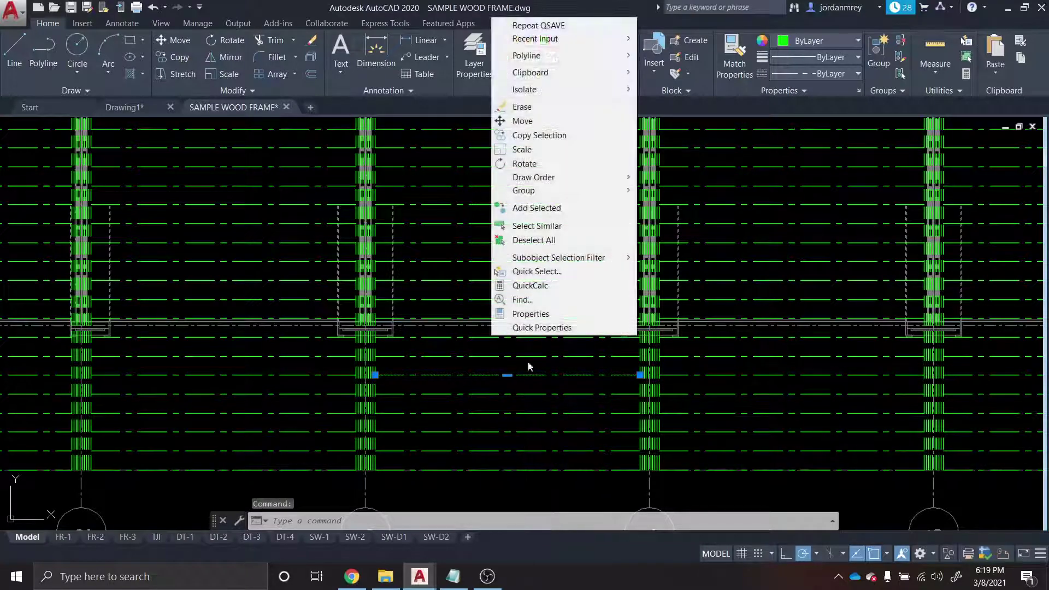
{"action": "left_click", "coordinate": [542, 313]}
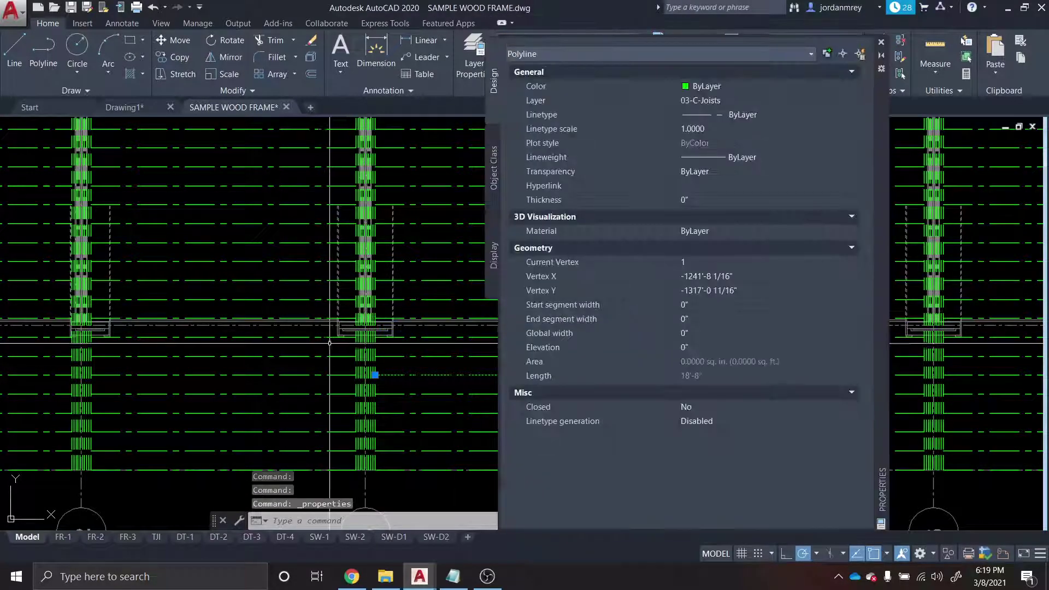
{"action": "left_click_drag", "start_coordinate": [427, 376], "coordinate": [279, 373]}
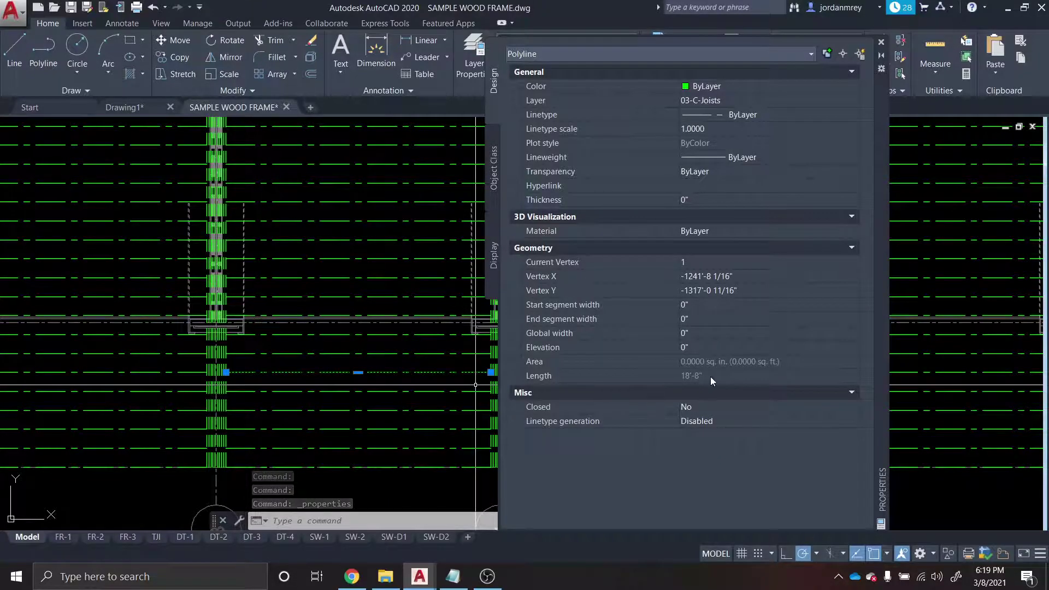
Switch to ForteWEB and set the sample project's building code to IBC 2018.
{"action": "mouse_move", "coordinate": [349, 579]}
{"action": "left_click", "coordinate": [355, 532]}
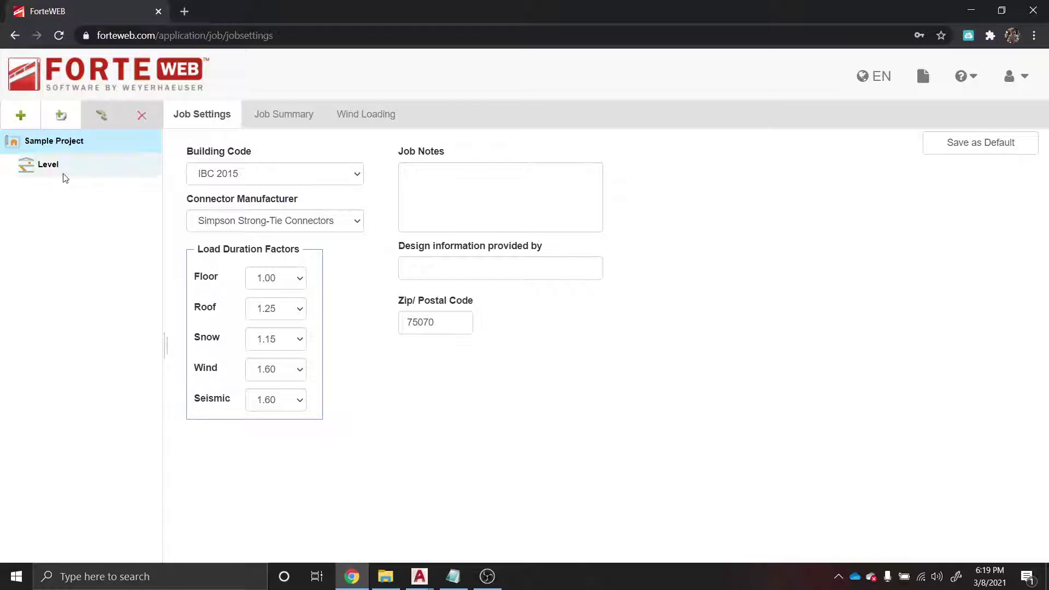
{"action": "left_click", "coordinate": [298, 179]}
{"action": "left_click", "coordinate": [288, 197]}
{"action": "left_click", "coordinate": [375, 269]}
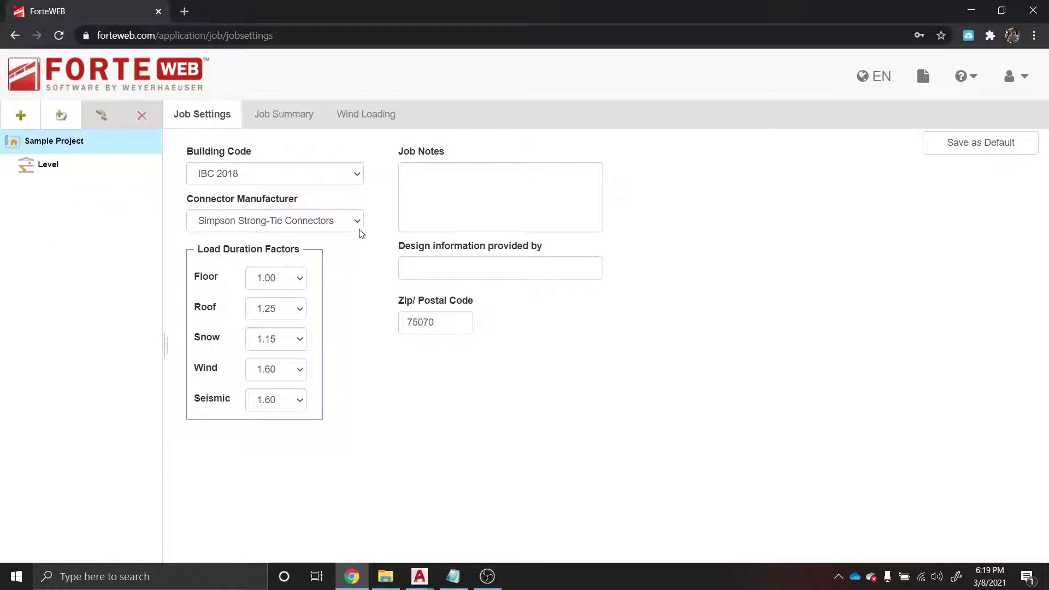
Add a floor joist member named Second Floor Joists to the level.
{"action": "left_click", "coordinate": [67, 174]}
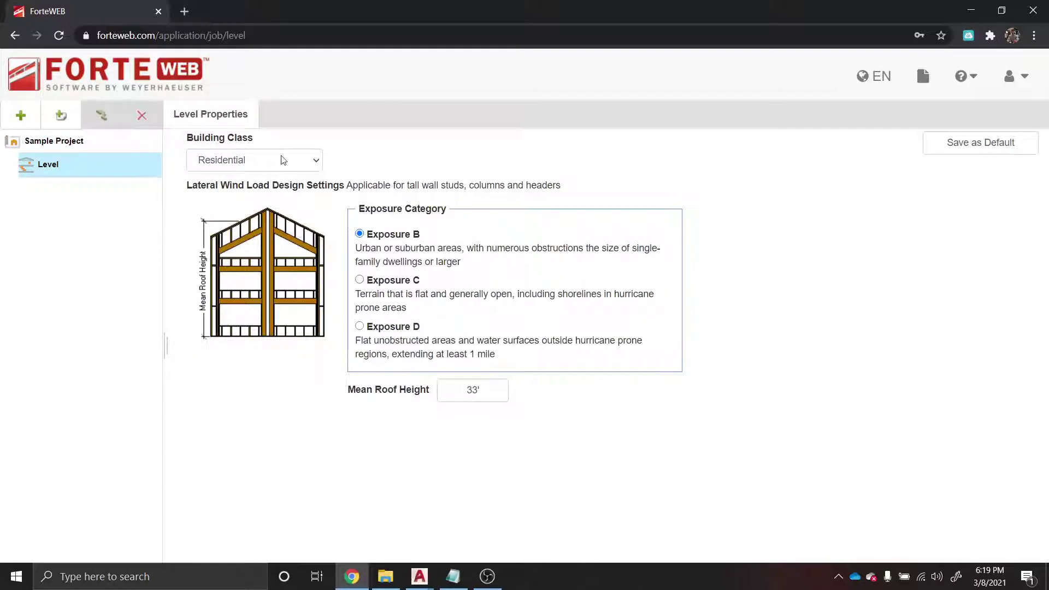
{"action": "left_click", "coordinate": [21, 115]}
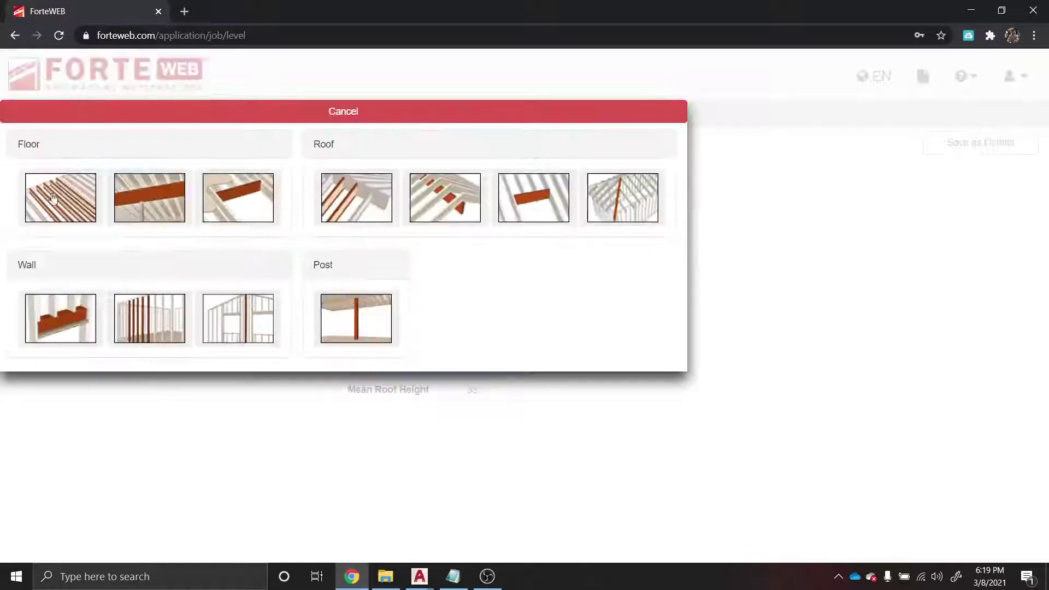
{"action": "left_click", "coordinate": [79, 203]}
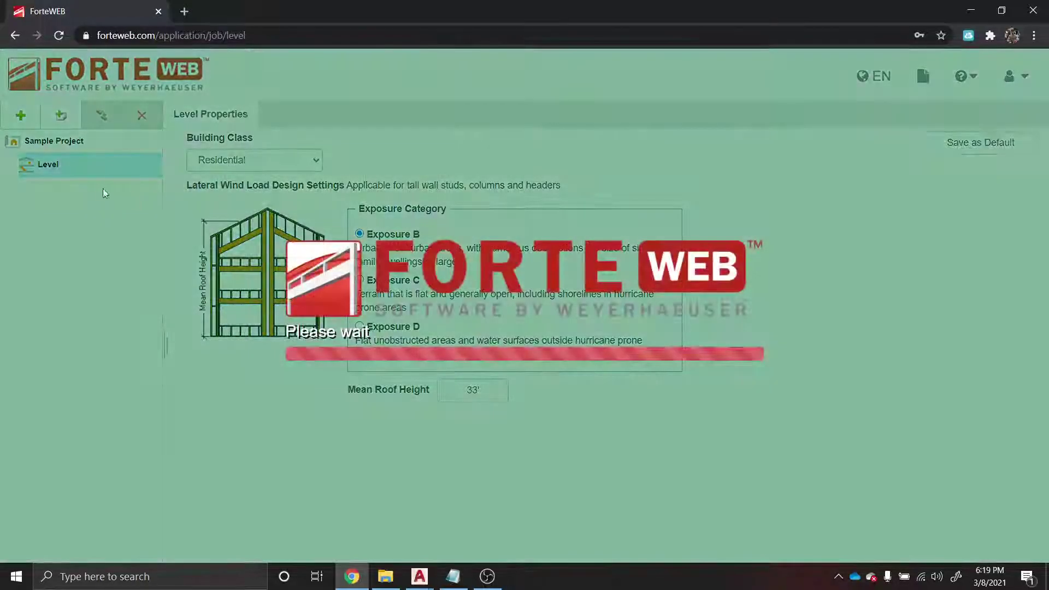
{"action": "type", "text": "Second Floor Joists"}
{"action": "key", "text": "Return"}
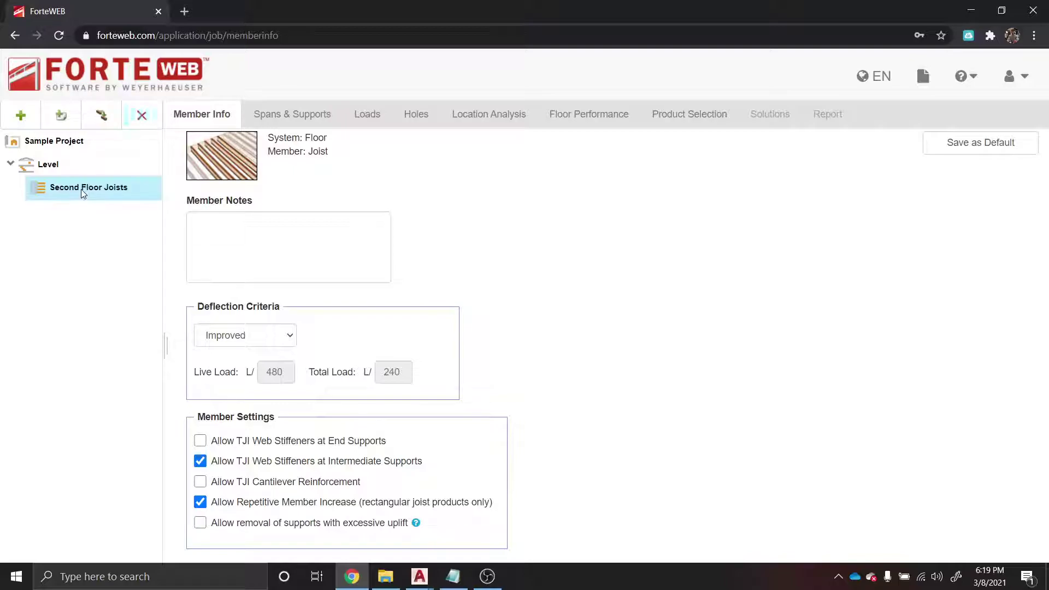
Set the Span 1 length of the second floor joists to 18' 8" as a clear span.
{"action": "left_click", "coordinate": [315, 115]}
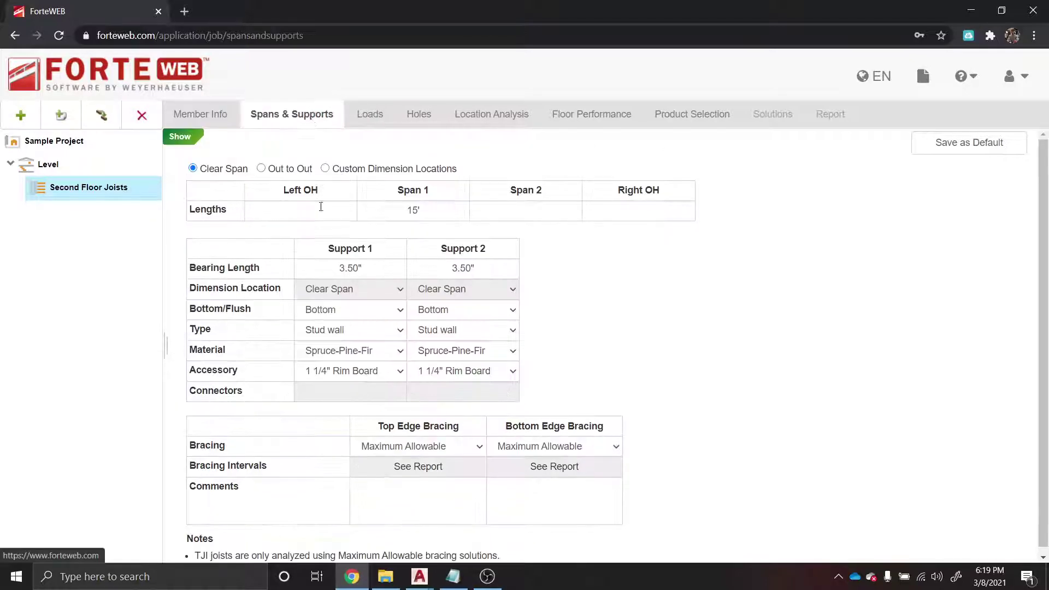
{"action": "left_click", "coordinate": [425, 215]}
{"action": "key", "text": "Tab"}
{"action": "left_click", "coordinate": [425, 216]}
{"action": "type", "text": "18'8"}
Switch to AutoCAD and measure the distance across one joist bay from support face to support face.
{"action": "key", "text": "alt+Tab"}
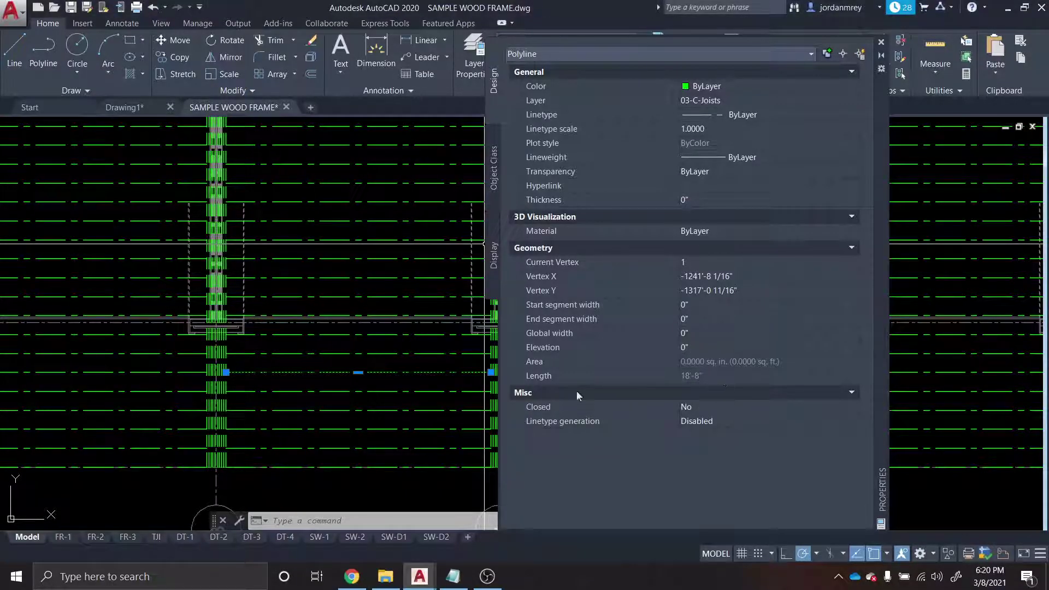
{"action": "scroll", "coordinate": [224, 316], "scroll_direction": "up", "scroll_amount": 3}
{"action": "key", "text": "Escape"}
{"action": "key", "text": "Escape"}
{"action": "type", "text": "di"}
{"action": "key", "text": "Return"}
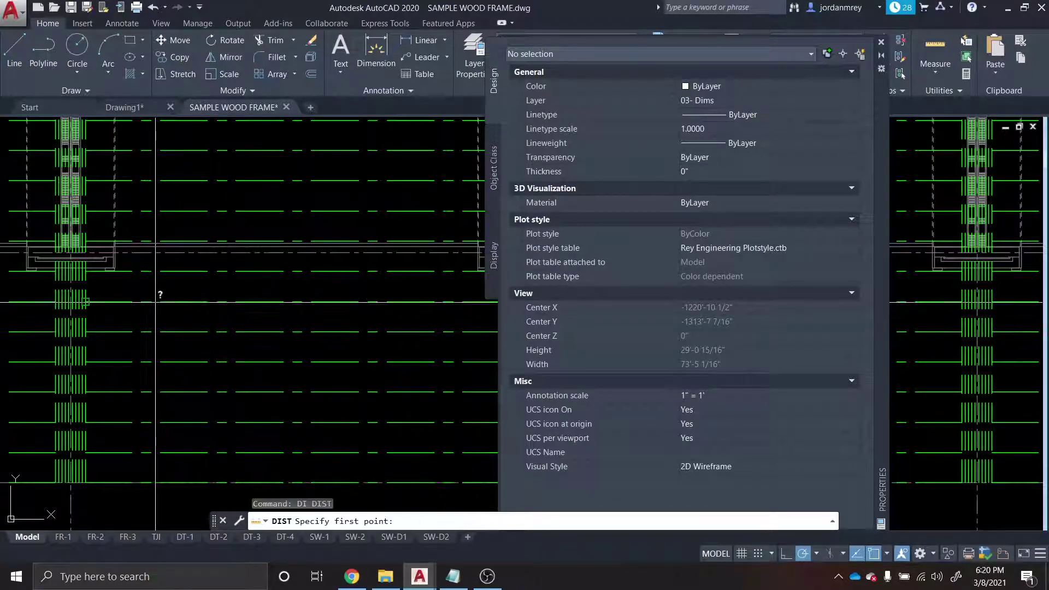
{"action": "scroll", "coordinate": [264, 365], "scroll_direction": "up", "scroll_amount": 5}
{"action": "left_click", "coordinate": [47, 308]}
{"action": "scroll", "coordinate": [56, 306], "scroll_direction": "down", "scroll_amount": 5}
{"action": "scroll", "coordinate": [288, 304], "scroll_direction": "up", "scroll_amount": 5}
{"action": "left_click", "coordinate": [381, 312]}
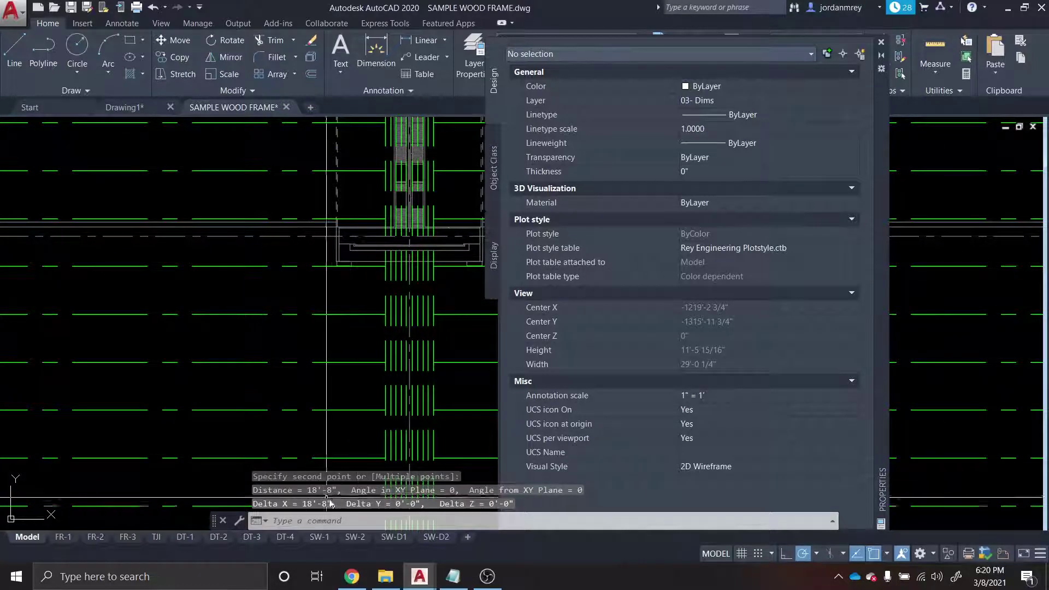
Switch back to ForteWEB and set both Support 1 and Support 2 to Face Mount Hanger.
{"action": "left_click", "coordinate": [351, 577]}
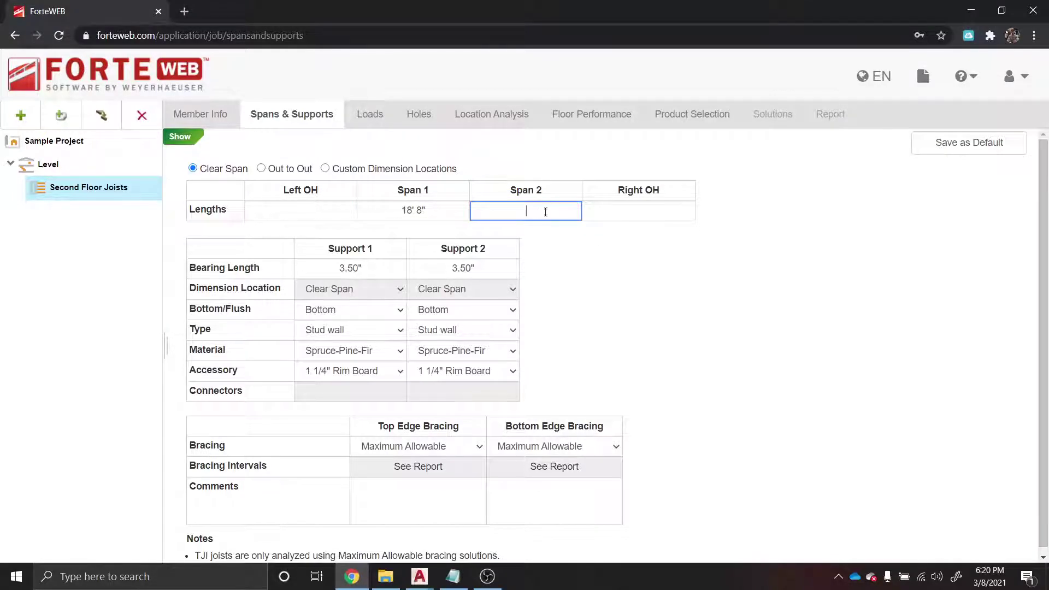
{"action": "left_click", "coordinate": [604, 259]}
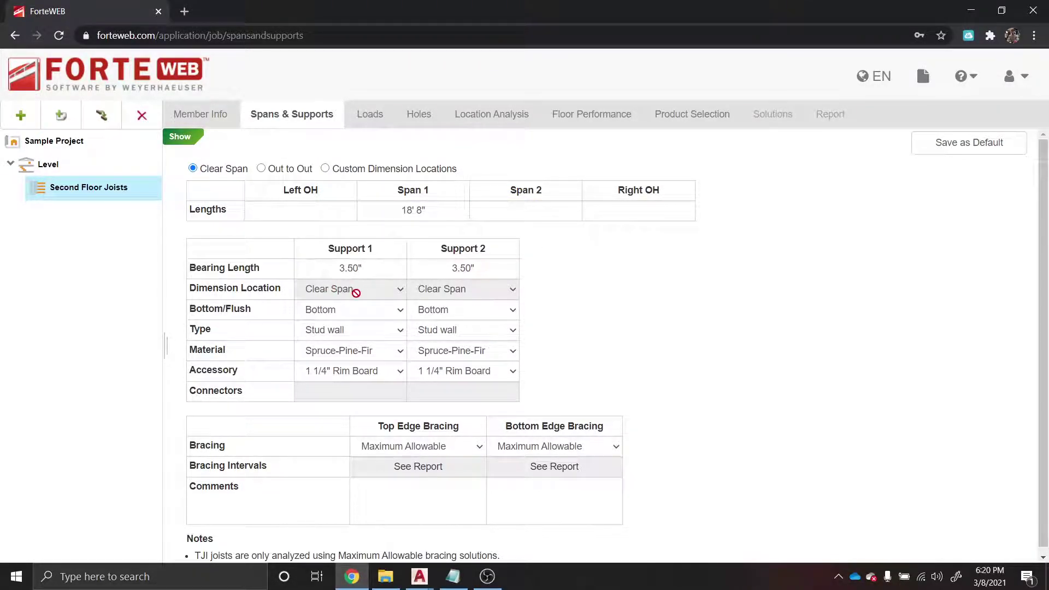
{"action": "left_click", "coordinate": [360, 315]}
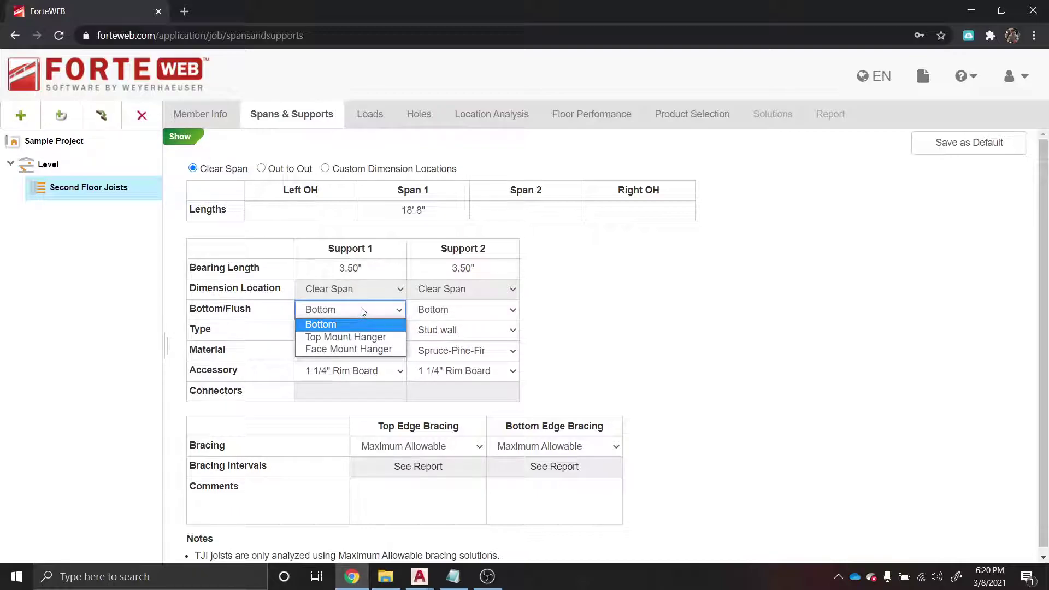
{"action": "left_click", "coordinate": [356, 349]}
{"action": "left_click", "coordinate": [462, 310]}
{"action": "left_click", "coordinate": [428, 350]}
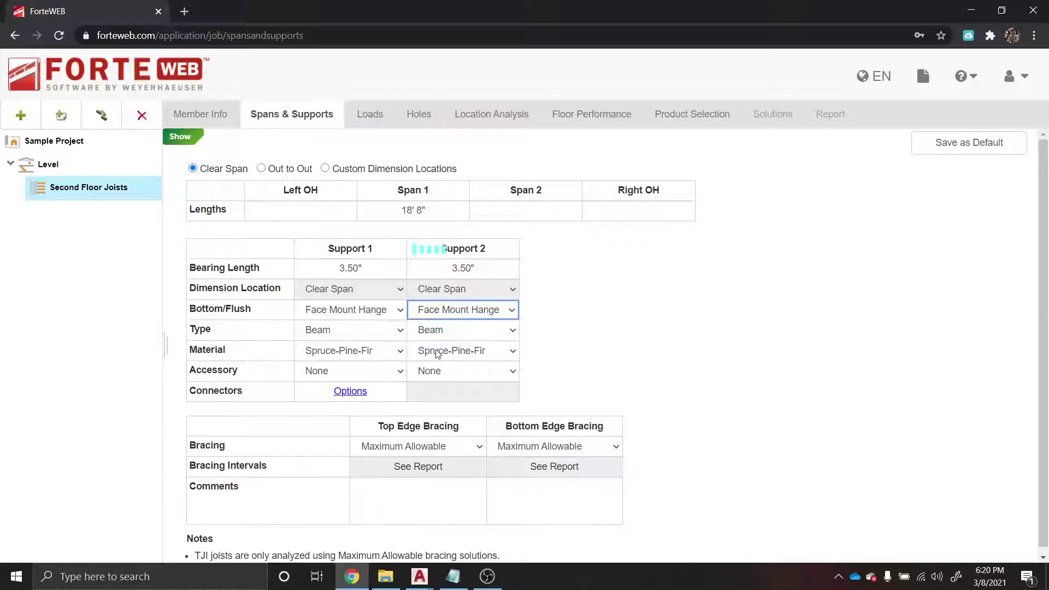
Set the material of both supports to Microllam LVL, keeping the Support 1 accessory at None.
{"action": "left_click", "coordinate": [462, 352]}
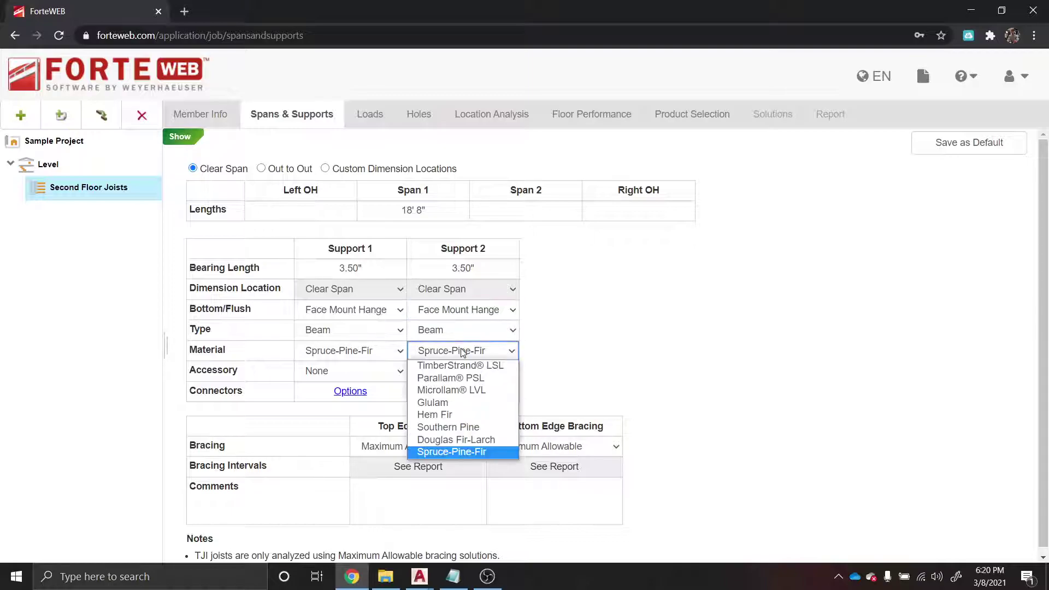
{"action": "left_click", "coordinate": [451, 390]}
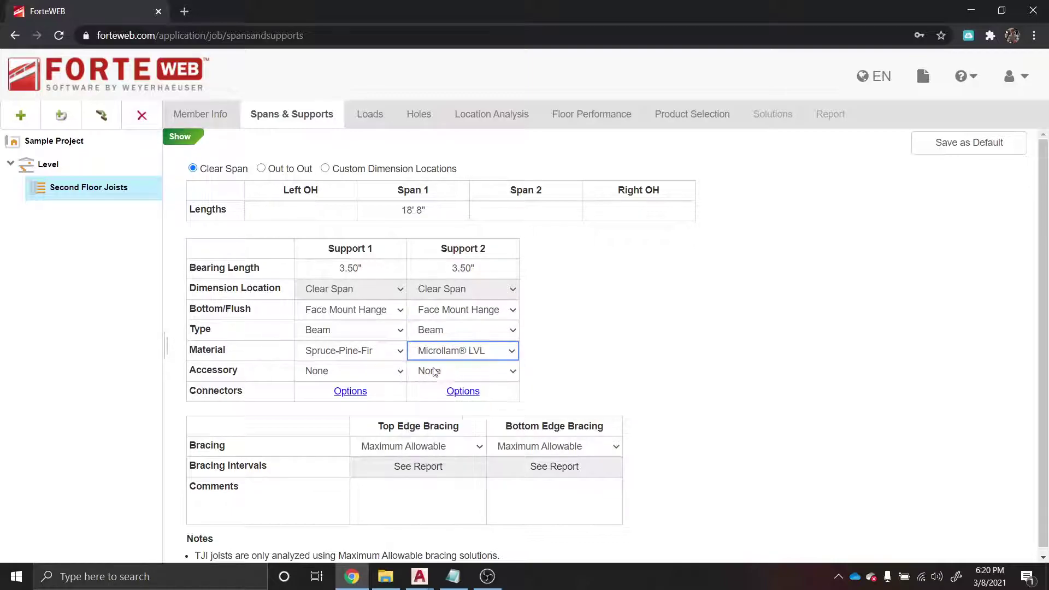
{"action": "left_click", "coordinate": [355, 351]}
{"action": "left_click", "coordinate": [396, 391]}
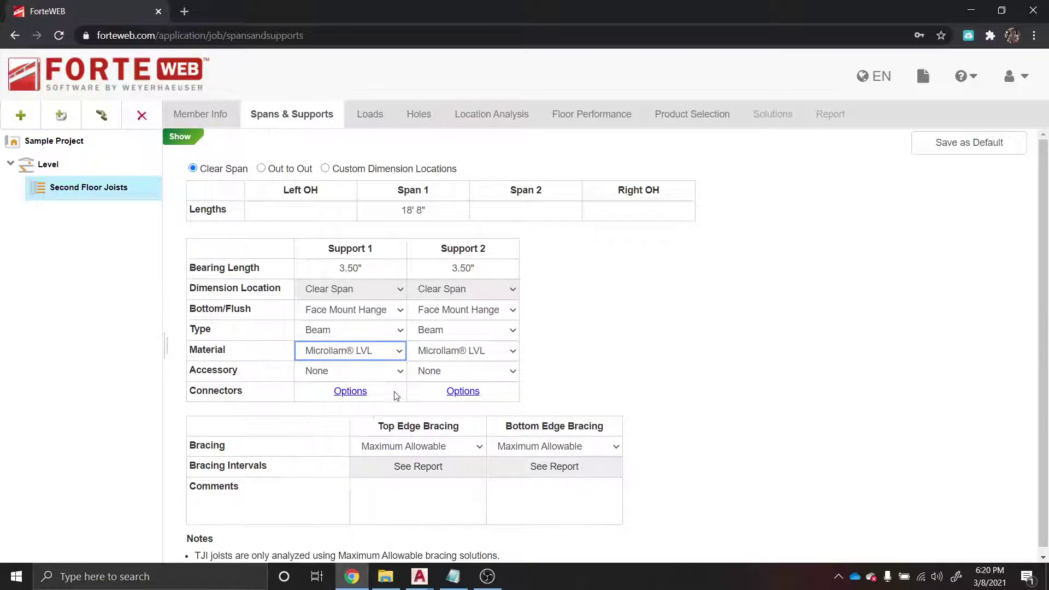
{"action": "left_click", "coordinate": [364, 375]}
{"action": "left_click", "coordinate": [365, 375]}
Set the dead load of the uniform Load 1 to 10 psf, keeping the floor live load at 40 psf.
{"action": "left_click", "coordinate": [370, 114]}
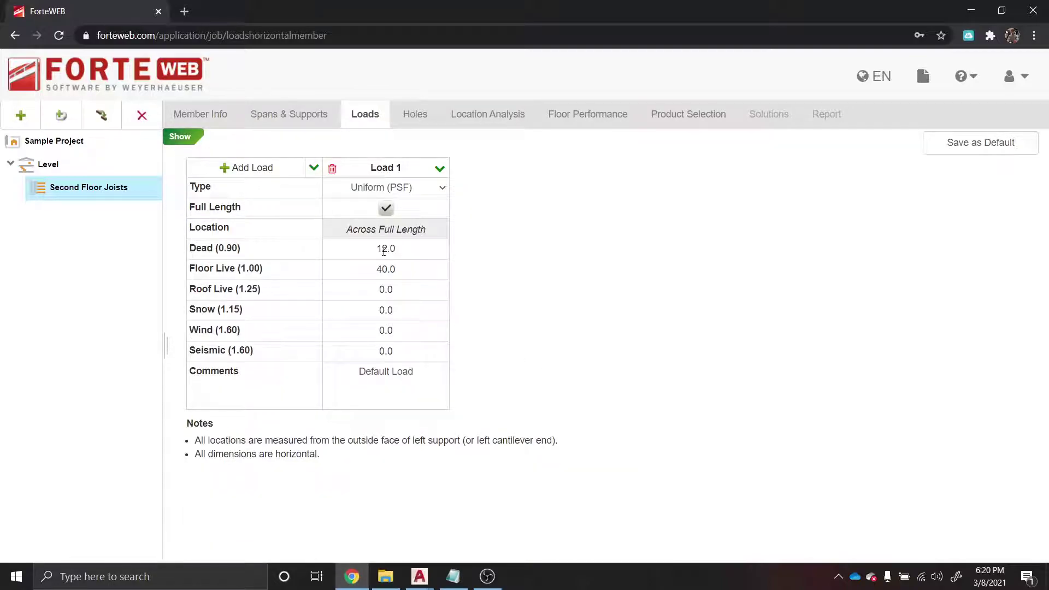
{"action": "left_click", "coordinate": [385, 248]}
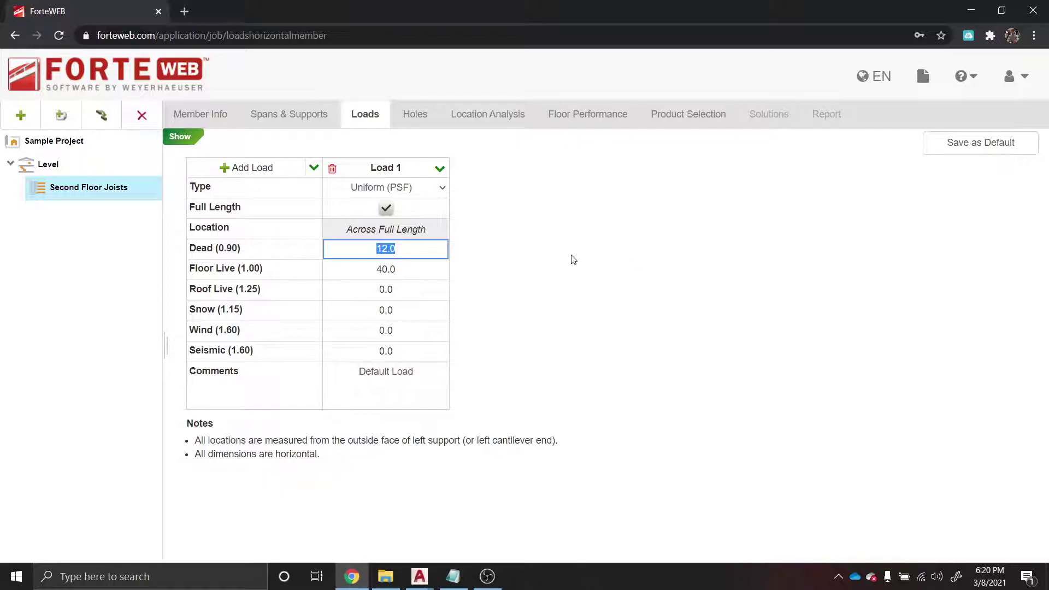
{"action": "type", "text": "1"}
{"action": "key", "text": "Tab"}
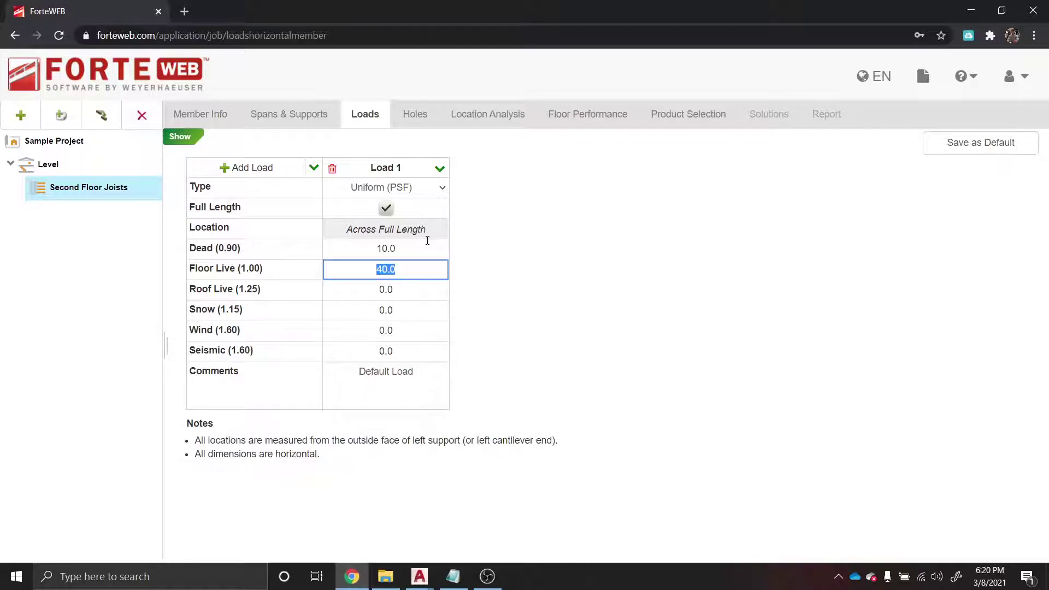
{"action": "left_click", "coordinate": [501, 252]}
Pass over the holes and location analysis settings and allow any TJ-Pro rating in the floor performance settings.
{"action": "left_click", "coordinate": [415, 117]}
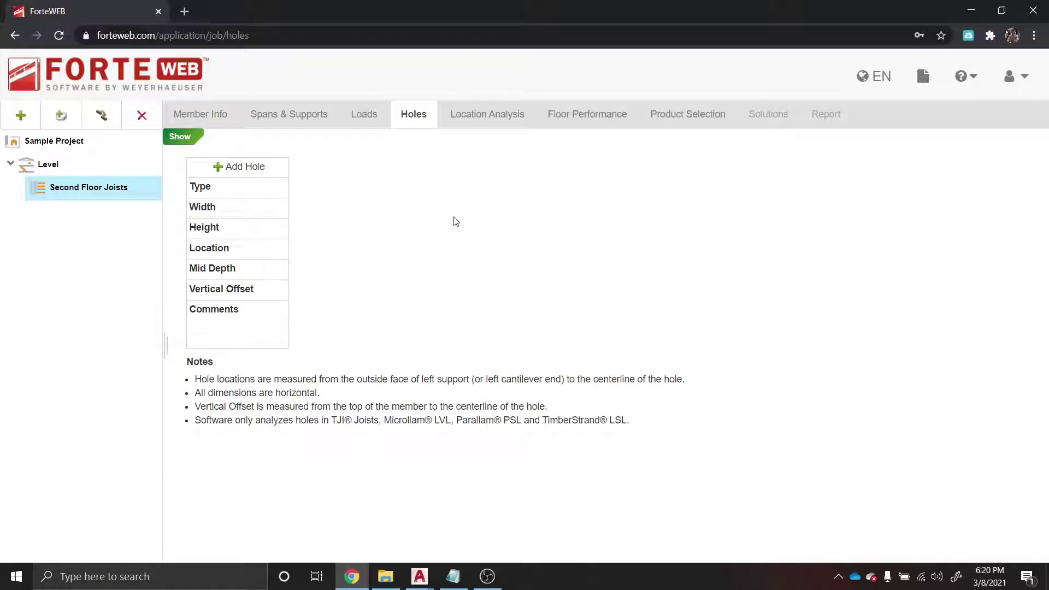
{"action": "left_click", "coordinate": [494, 126]}
{"action": "left_click", "coordinate": [561, 126]}
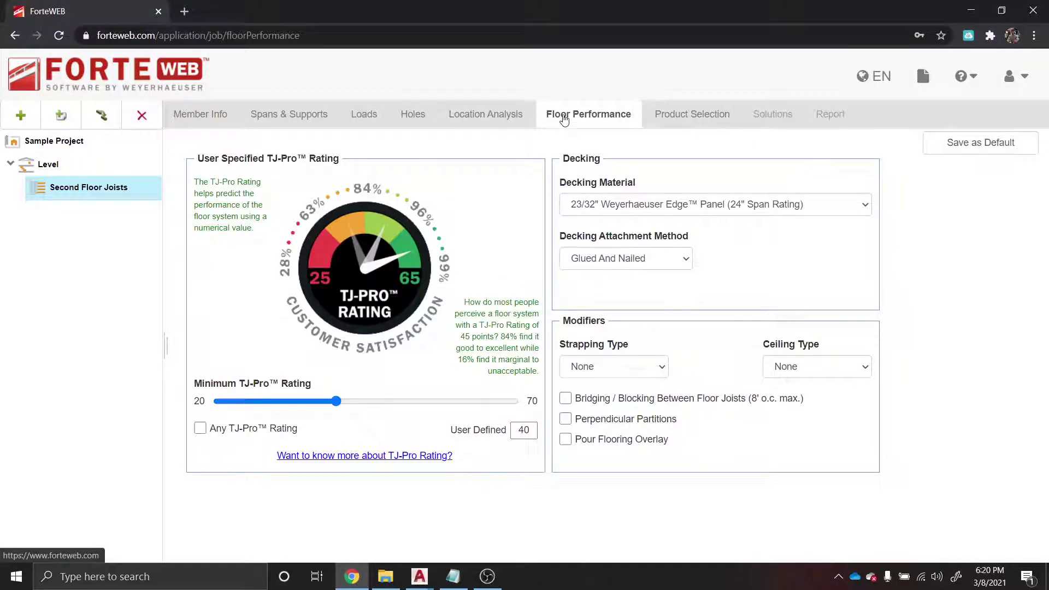
{"action": "left_click", "coordinate": [201, 429]}
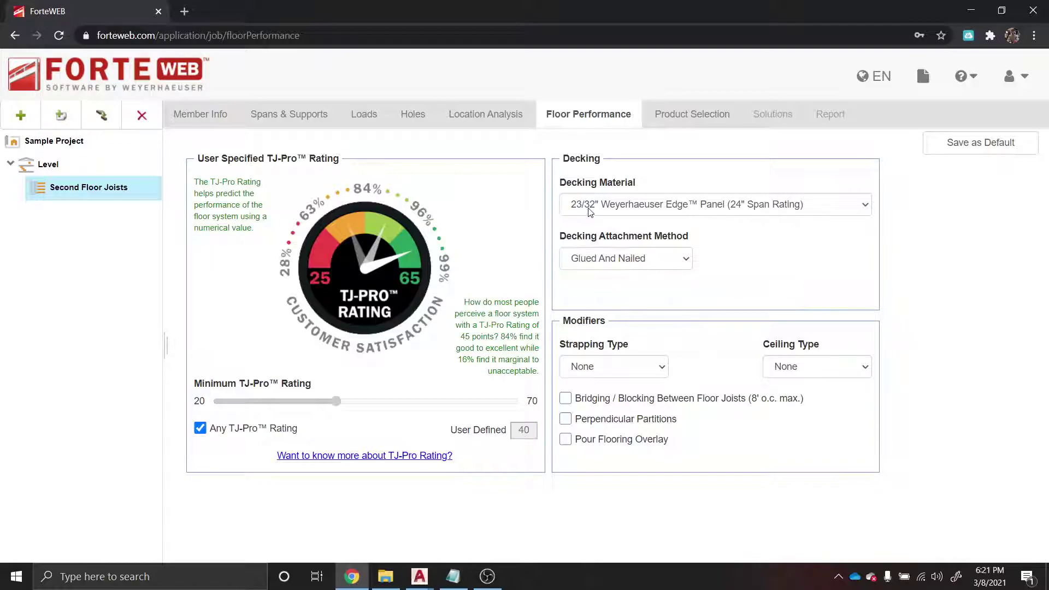
Set the decking to the 23/32" Weyerhaeuser Edge Panel (24" Span Rating) with the Glued And Nailed attachment method.
{"action": "left_click", "coordinate": [823, 212]}
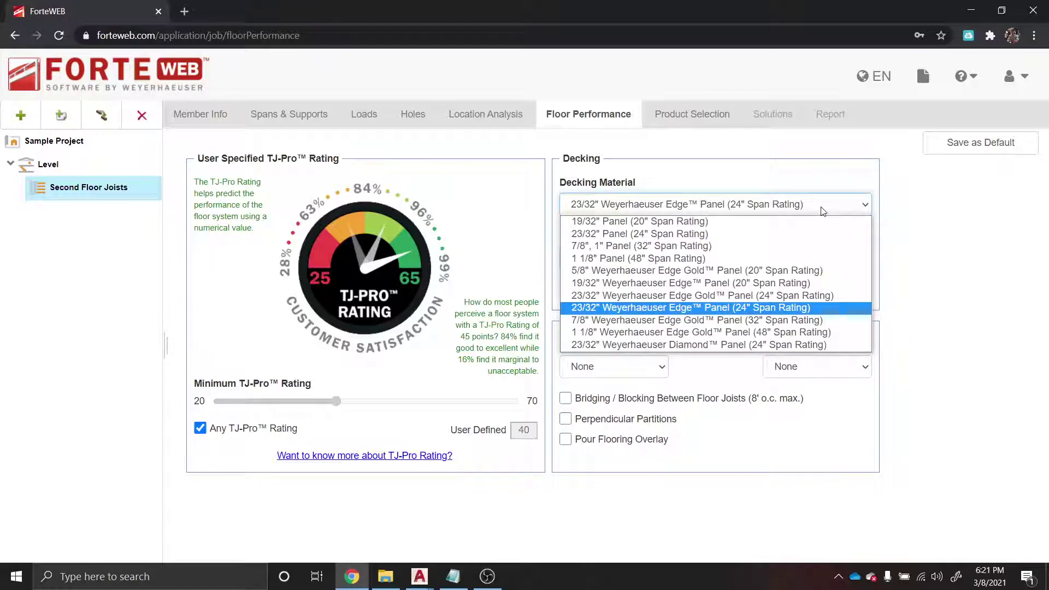
{"action": "left_click", "coordinate": [595, 314]}
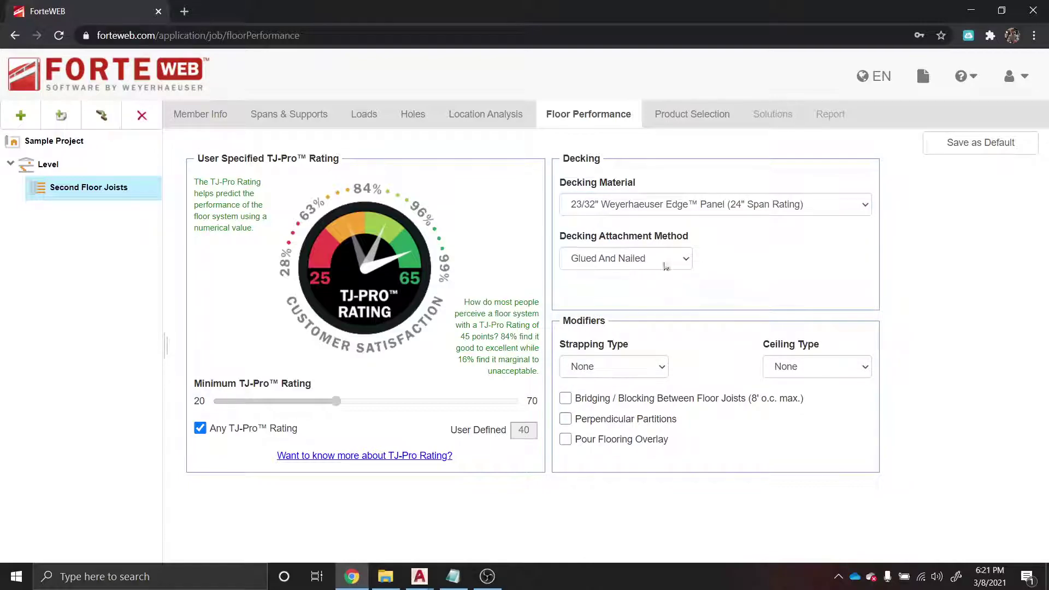
{"action": "left_click", "coordinate": [685, 259]}
{"action": "left_click", "coordinate": [852, 279]}
Set the ceiling type to 1/2" Gypsum and leave the strapping type at None.
{"action": "left_click", "coordinate": [794, 374]}
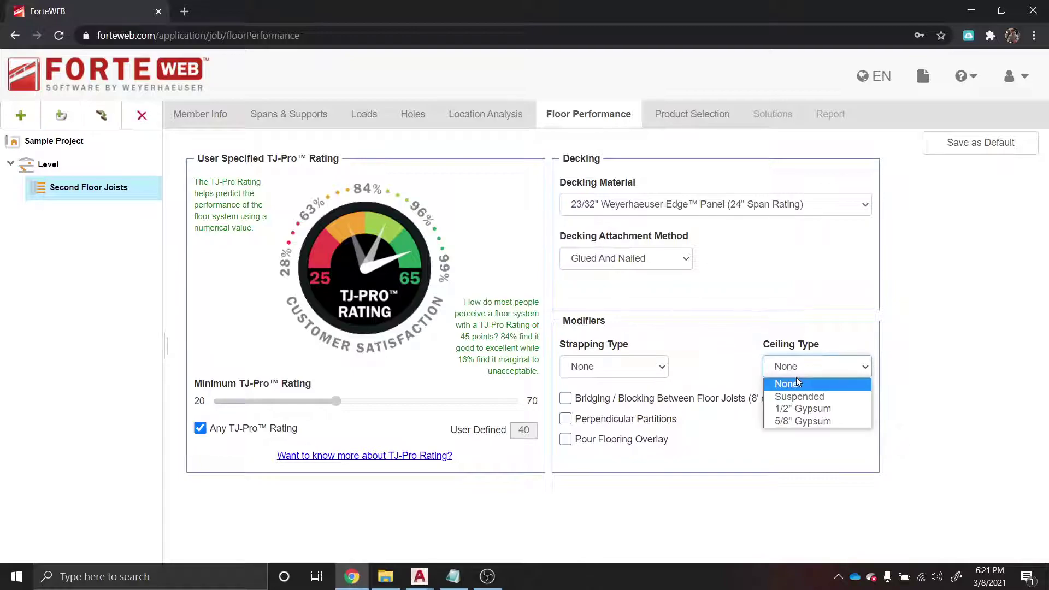
{"action": "left_click", "coordinate": [807, 410]}
{"action": "left_click", "coordinate": [656, 367]}
{"action": "left_click", "coordinate": [655, 367]}
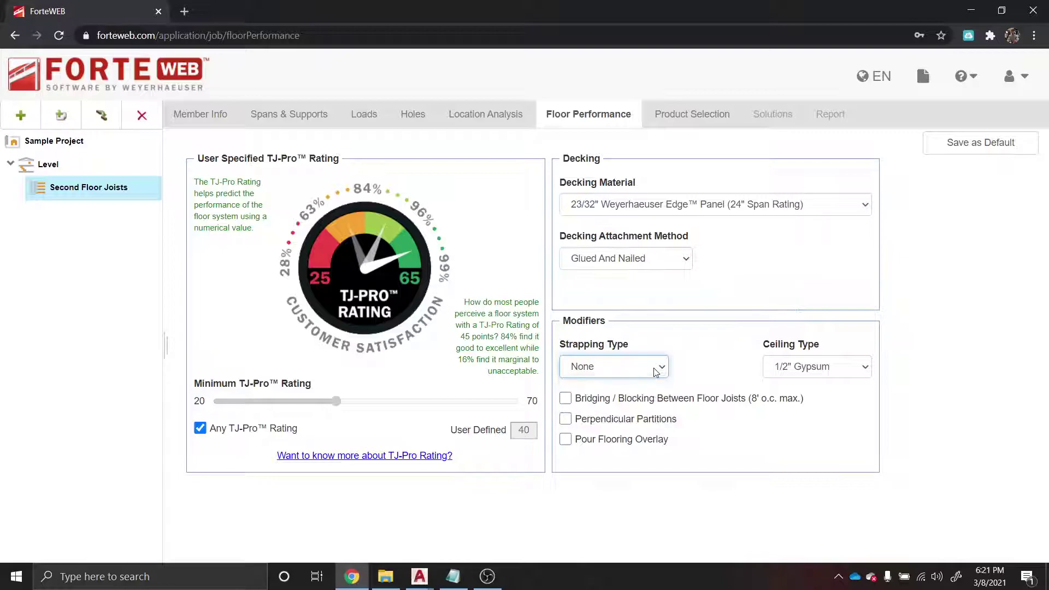
Limit the product selection to single-ply 18" TJI joists, series 210 to 560, at 16", 19.2" and 24" spacings.
{"action": "left_click", "coordinate": [681, 118]}
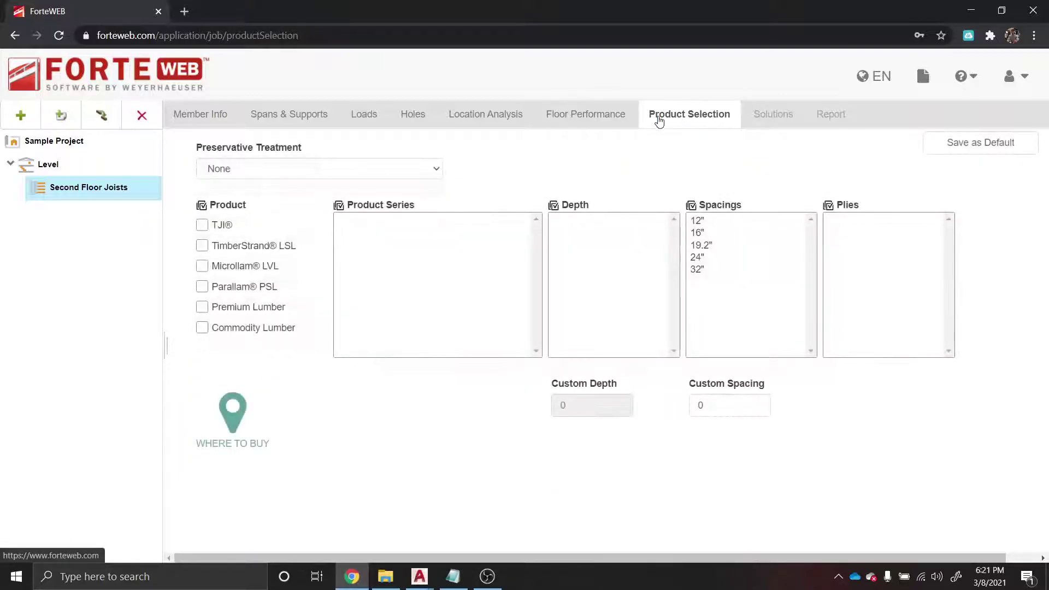
{"action": "left_click", "coordinate": [204, 225]}
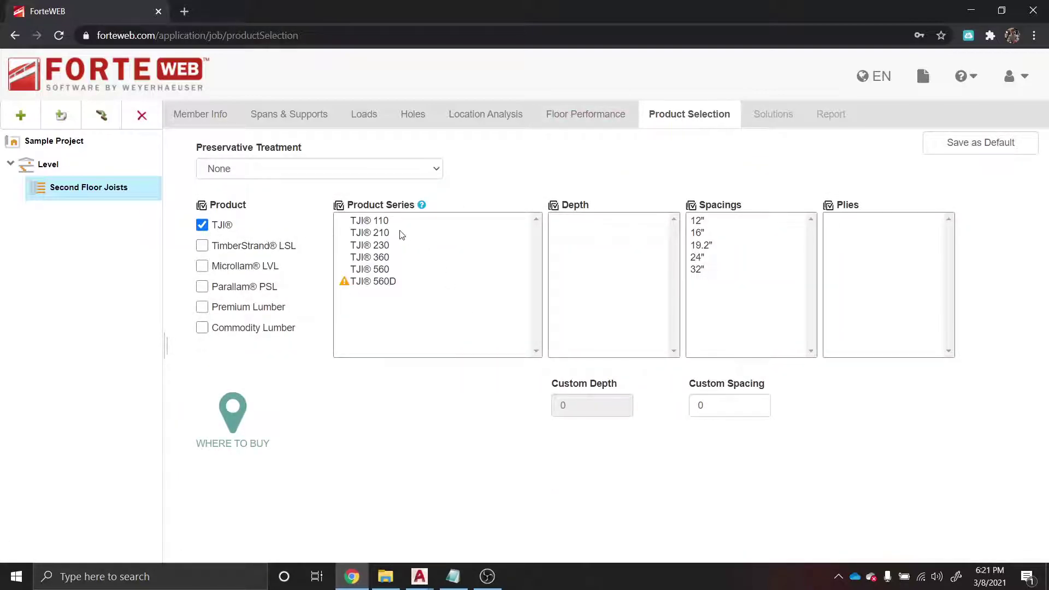
{"action": "left_click_drag", "start_coordinate": [398, 234], "coordinate": [411, 288]}
{"action": "left_click", "coordinate": [580, 269]}
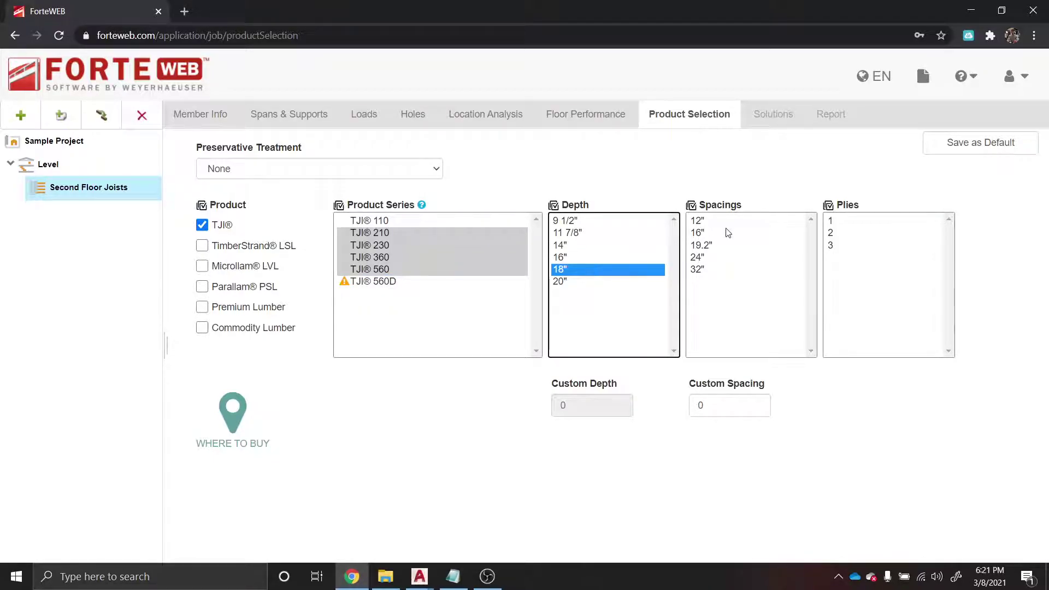
{"action": "left_click_drag", "start_coordinate": [721, 237], "coordinate": [738, 274]}
{"action": "left_click", "coordinate": [835, 220]}
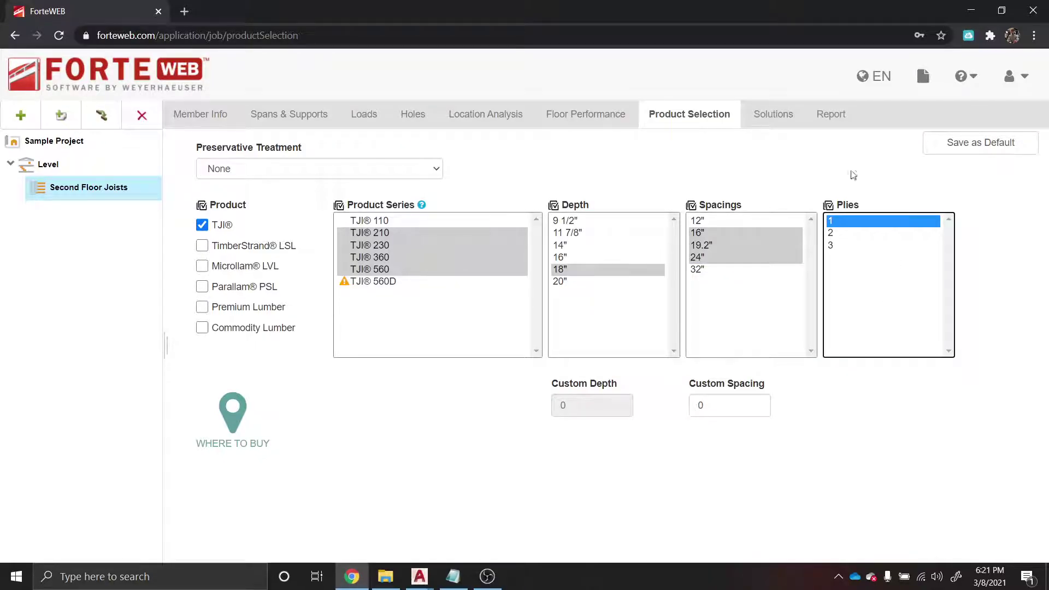
Pick the 18" TJI 360 at 24" spacing from the product solutions and open its member report.
{"action": "left_click", "coordinate": [773, 114]}
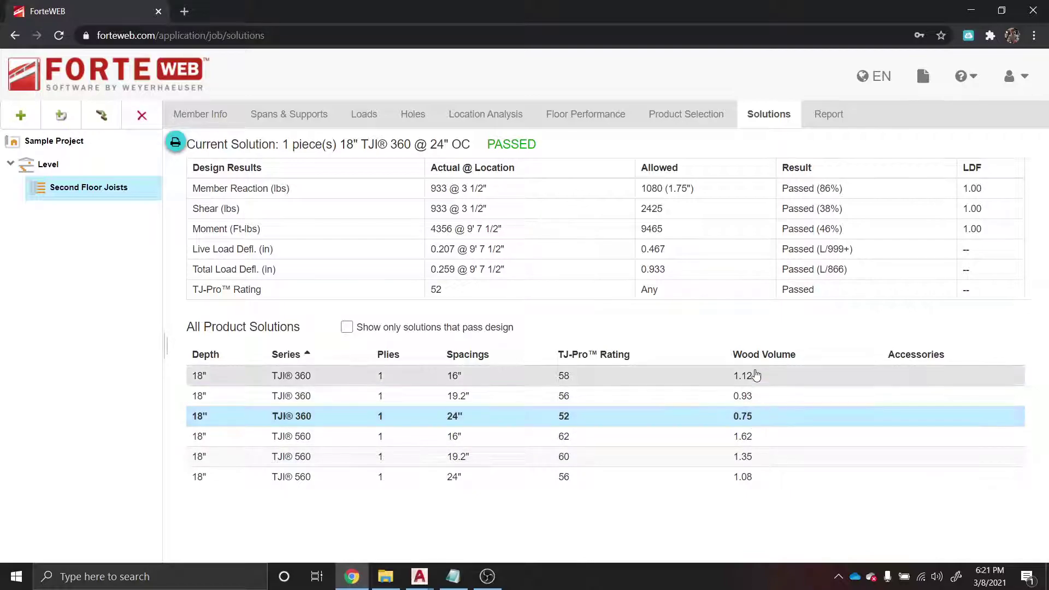
{"action": "left_click", "coordinate": [747, 424]}
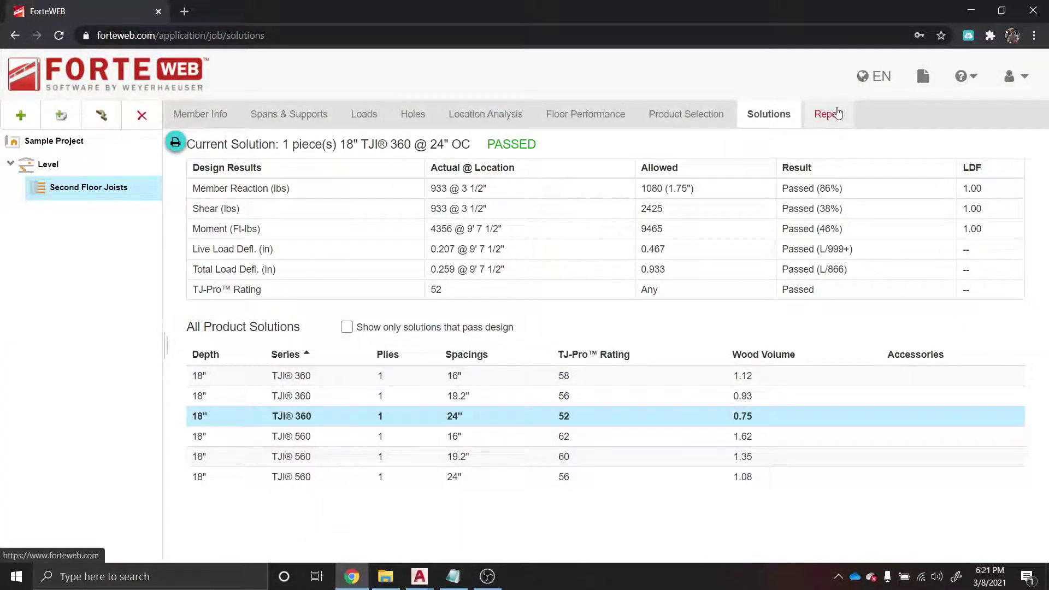
{"action": "left_click", "coordinate": [838, 113]}
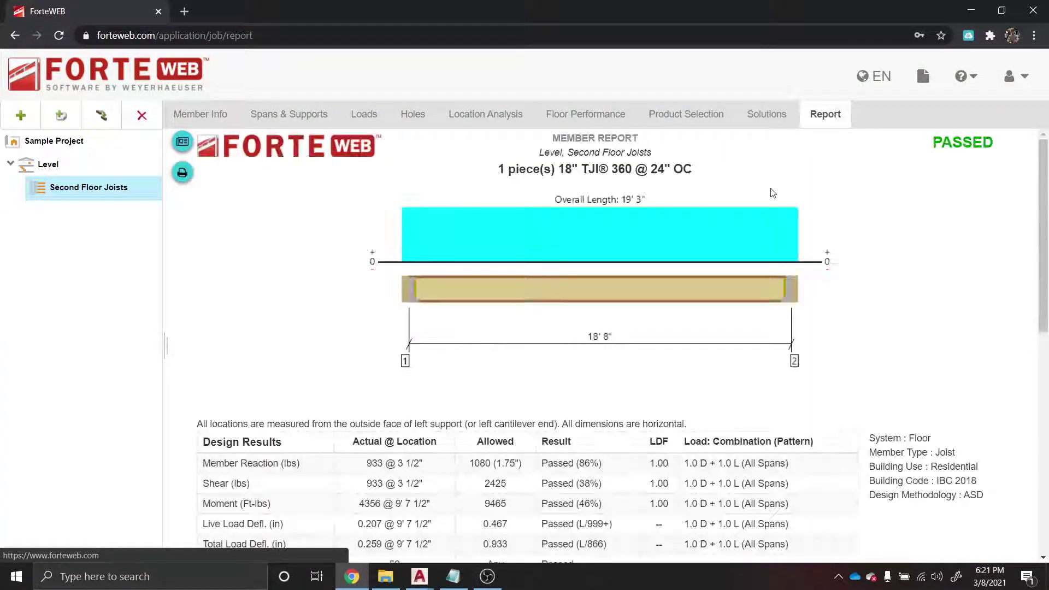
Examine the report's design results for member reaction, shear, moment, live load deflection and total load deflection.
{"action": "scroll", "coordinate": [786, 268], "scroll_direction": "down", "scroll_amount": 2}
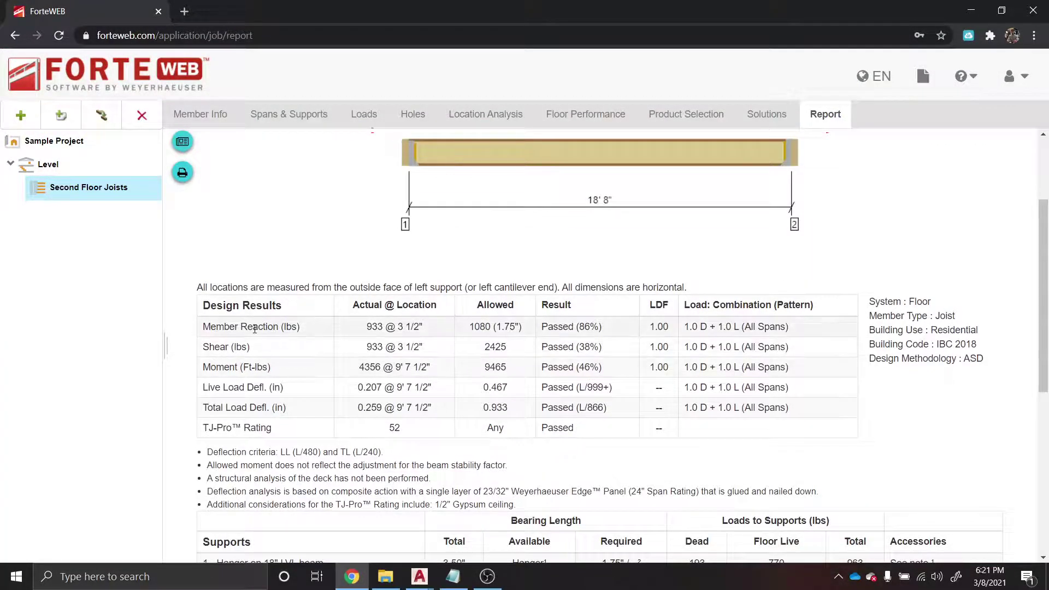
{"action": "scroll", "coordinate": [476, 394], "scroll_direction": "up", "scroll_amount": 1}
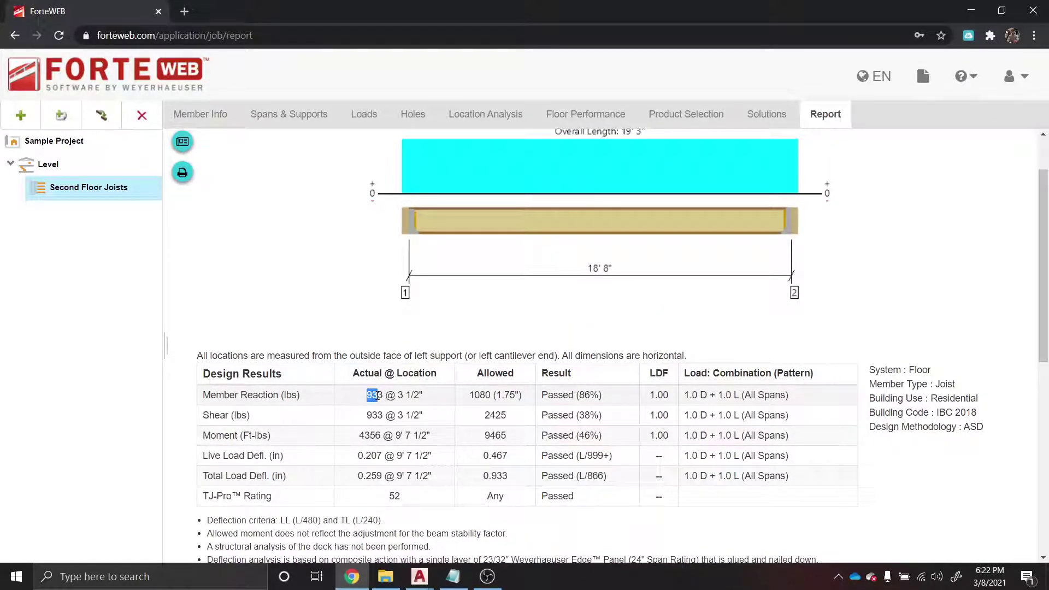
{"action": "left_click_drag", "start_coordinate": [475, 395], "coordinate": [501, 393]}
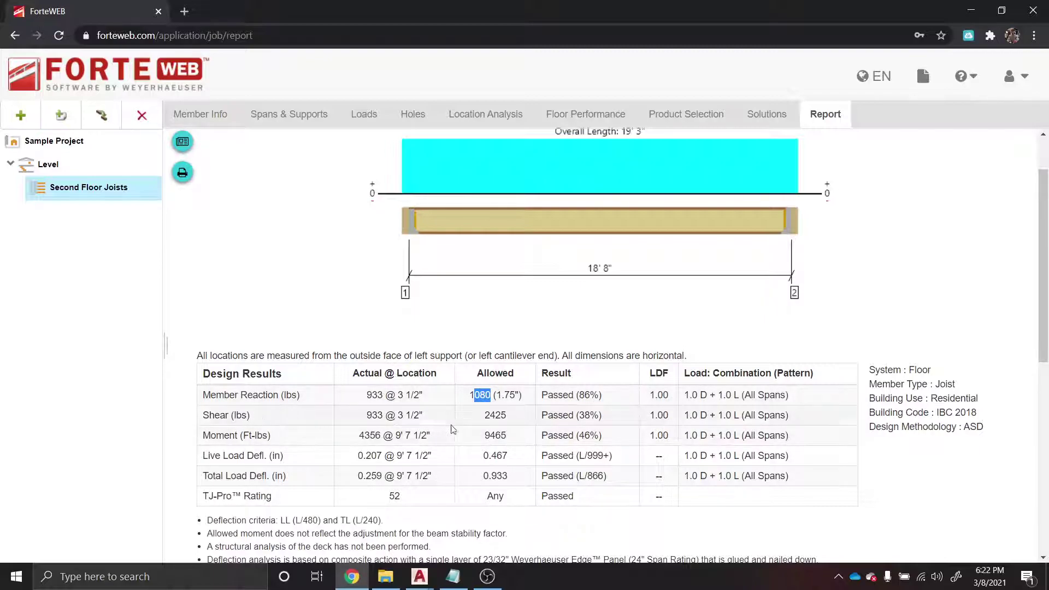
{"action": "left_click", "coordinate": [587, 417]}
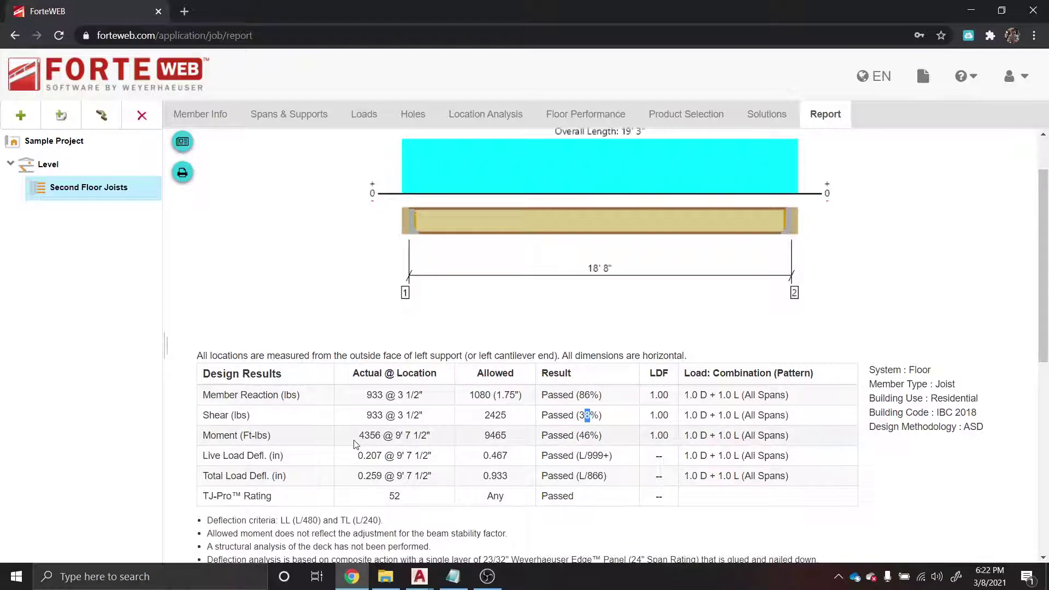
{"action": "left_click_drag", "start_coordinate": [362, 437], "coordinate": [381, 435]}
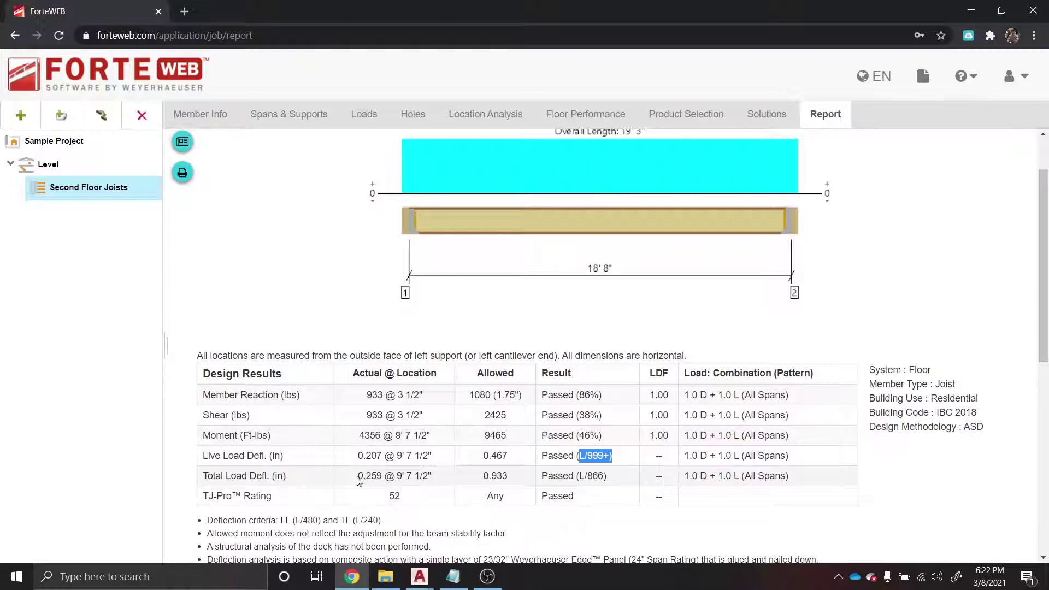
{"action": "left_click_drag", "start_coordinate": [360, 477], "coordinate": [623, 476]}
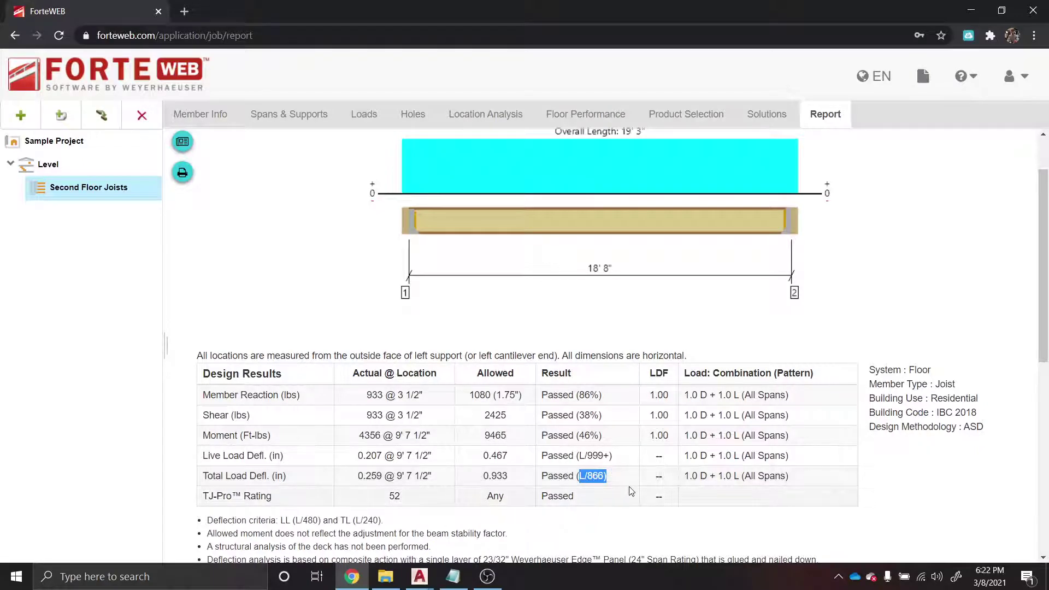
Read through the report's bearing lengths, support loads, lateral bracing intervals and Simpson Strong-Tie hanger models.
{"action": "scroll", "coordinate": [649, 468], "scroll_direction": "down", "scroll_amount": 5}
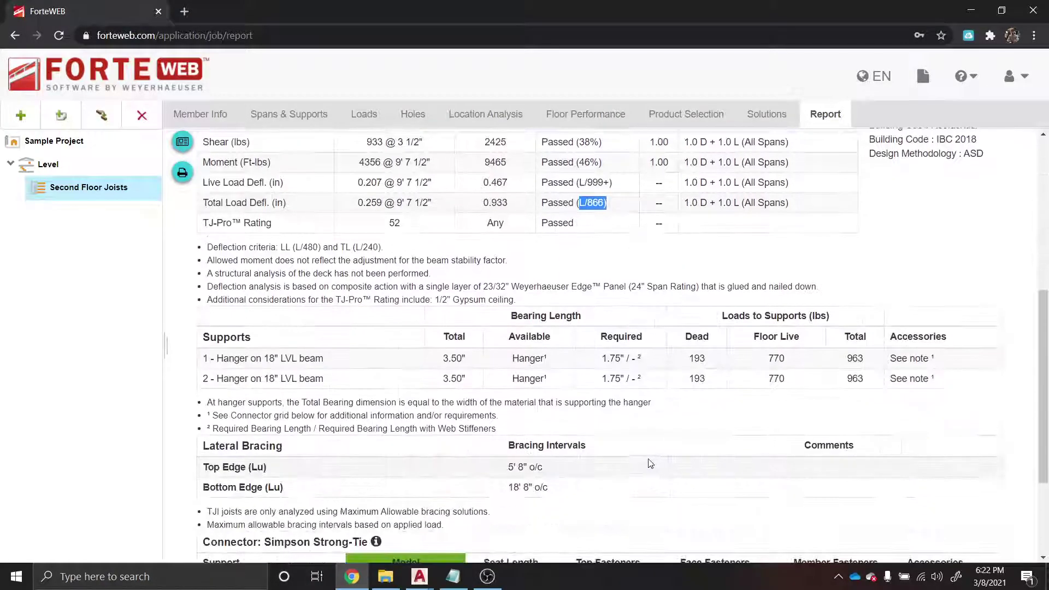
{"action": "scroll", "coordinate": [648, 468], "scroll_direction": "down", "scroll_amount": 1}
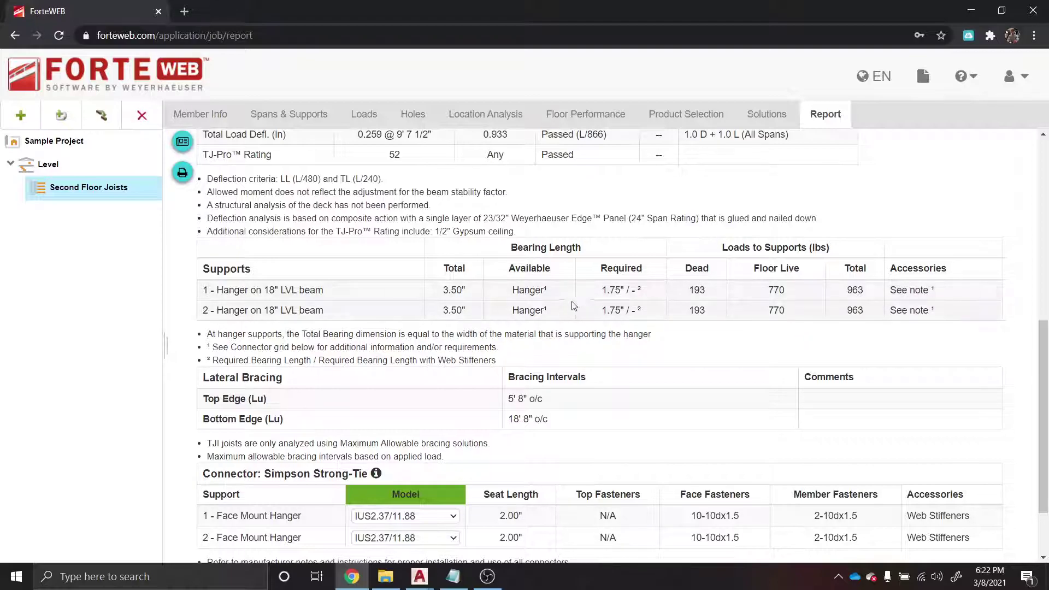
{"action": "scroll", "coordinate": [561, 304], "scroll_direction": "down", "scroll_amount": 2}
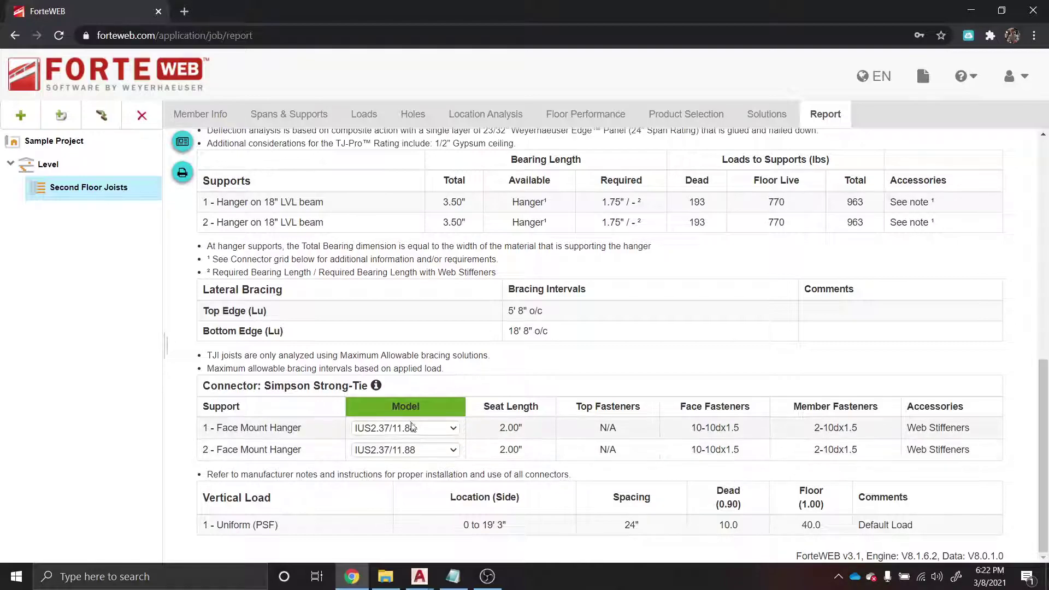
{"action": "scroll", "coordinate": [518, 463], "scroll_direction": "up", "scroll_amount": 10}
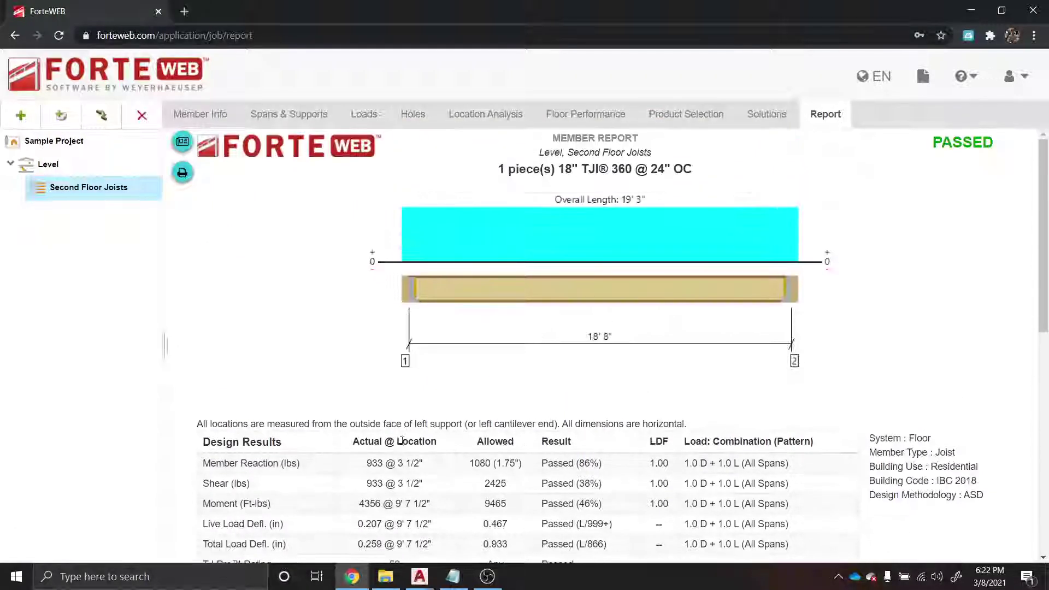
{"action": "scroll", "coordinate": [394, 461], "scroll_direction": "down", "scroll_amount": 1}
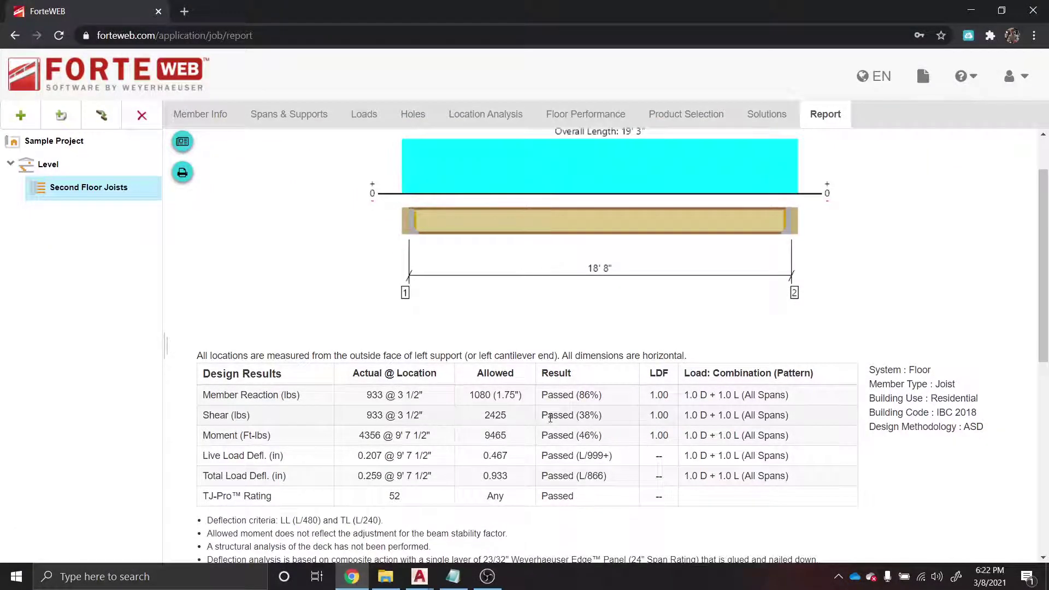
{"action": "scroll", "coordinate": [550, 418], "scroll_direction": "down", "scroll_amount": 5}
{"action": "scroll", "coordinate": [570, 415], "scroll_direction": "up", "scroll_amount": 6}
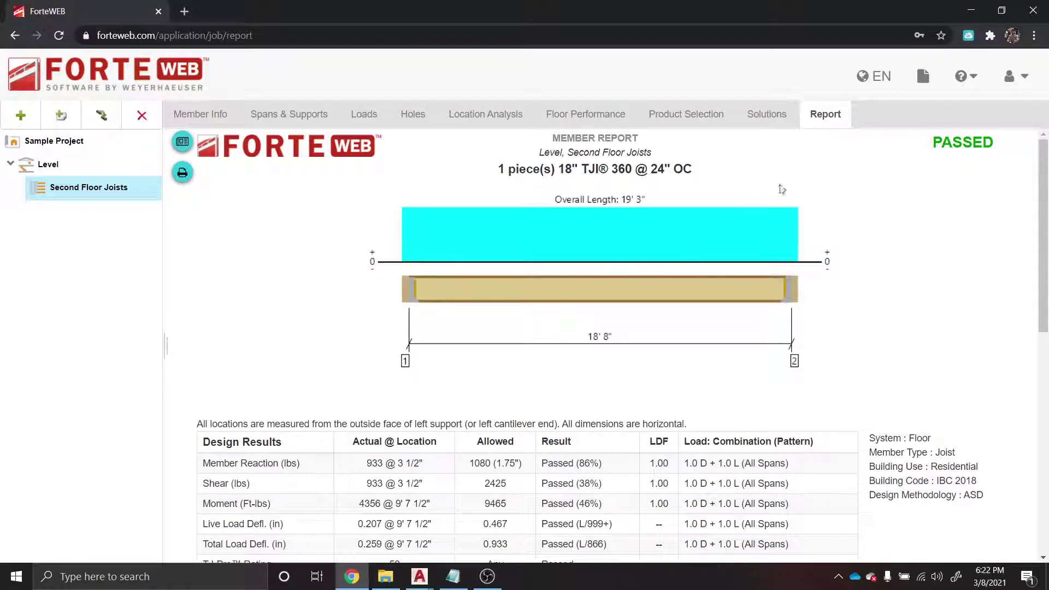
Switch to the AutoCAD framing plan and close the Properties palette.
{"action": "left_click", "coordinate": [970, 10]}
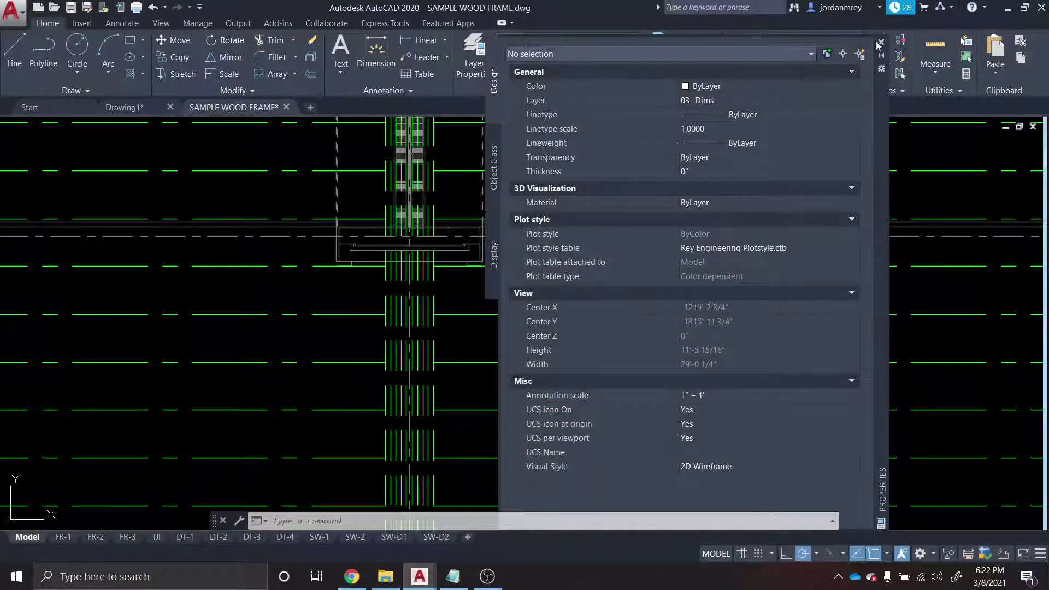
{"action": "left_click", "coordinate": [881, 42]}
{"action": "scroll", "coordinate": [461, 238], "scroll_direction": "down", "scroll_amount": 4}
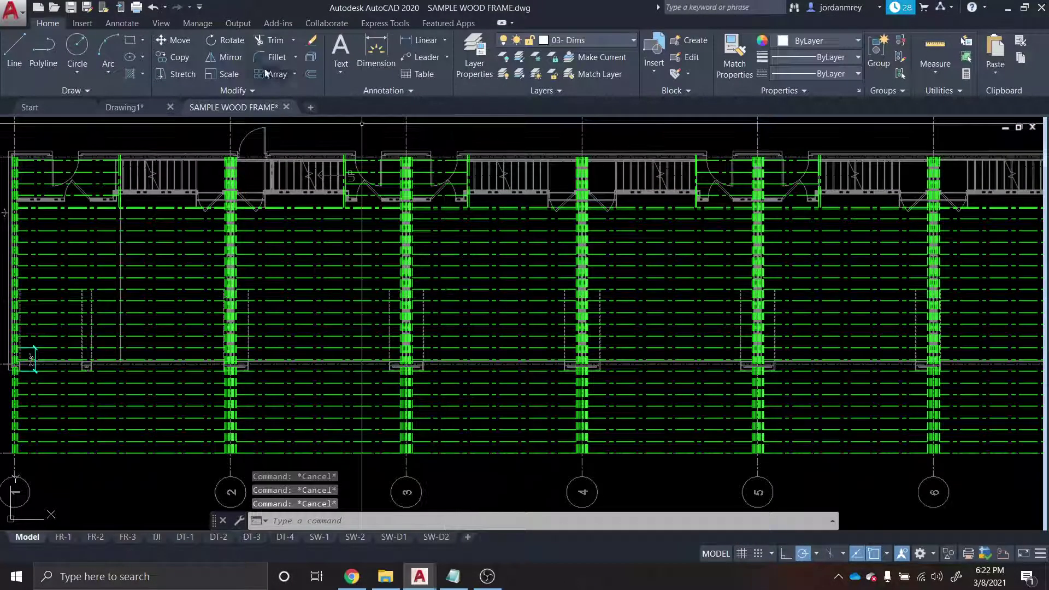
Place a vertical linear dimension in the bay between grids 3 and 4, from the joist near the stairs to the joist on grid A.
{"action": "left_click", "coordinate": [422, 40]}
{"action": "scroll", "coordinate": [491, 225], "scroll_direction": "up", "scroll_amount": 3}
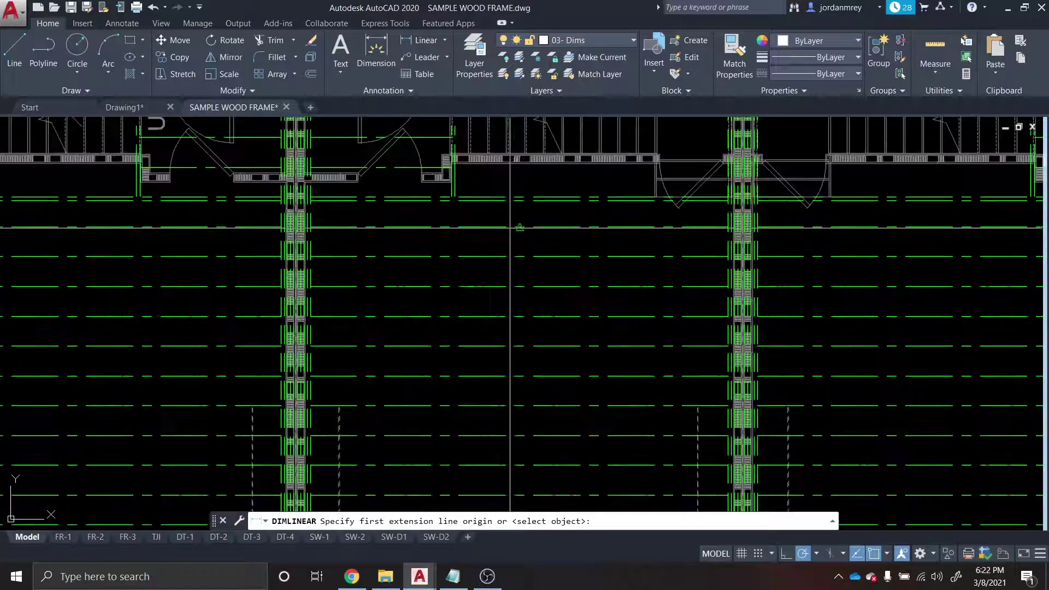
{"action": "left_click", "coordinate": [515, 227]}
{"action": "scroll", "coordinate": [515, 230], "scroll_direction": "down", "scroll_amount": 3}
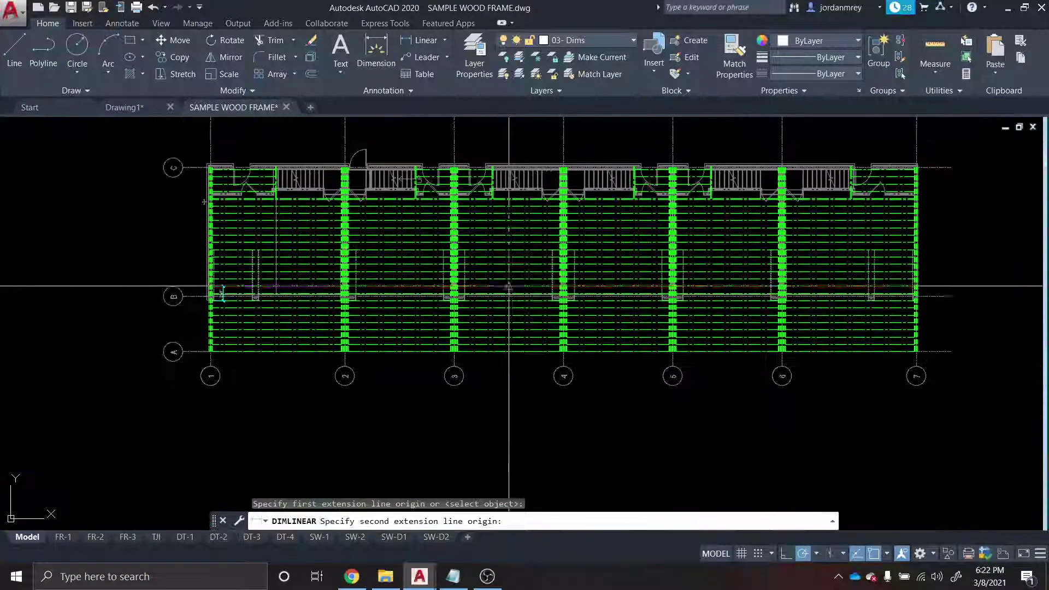
{"action": "scroll", "coordinate": [521, 431], "scroll_direction": "up", "scroll_amount": 3}
{"action": "left_click", "coordinate": [522, 431]}
{"action": "scroll", "coordinate": [521, 432], "scroll_direction": "up", "scroll_amount": 3}
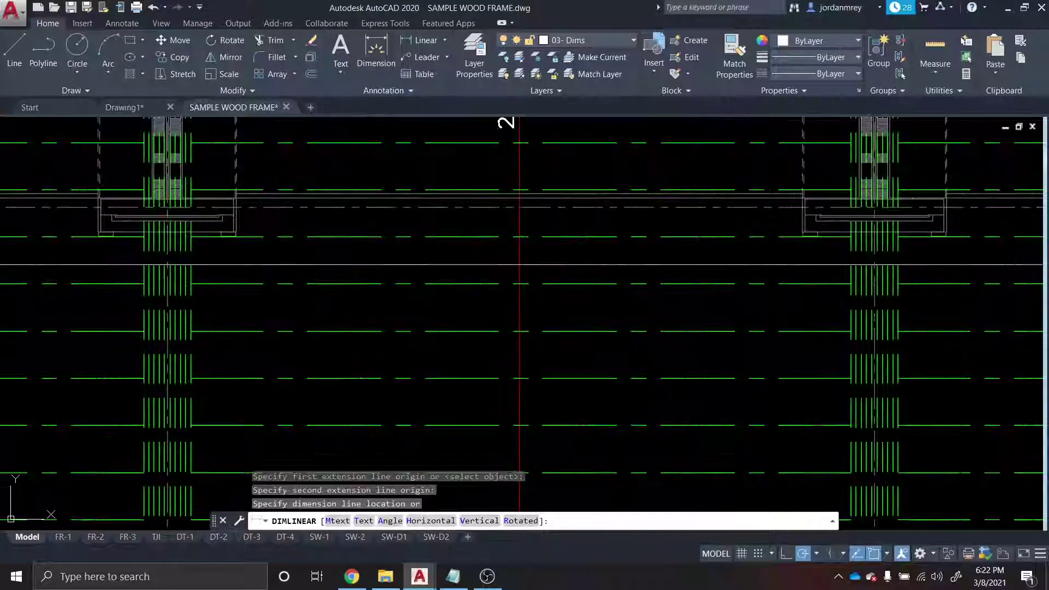
{"action": "left_click", "coordinate": [519, 279]}
Replace the text of the new vertical dimension with 18" TJI 360 @ 24" OC.
{"action": "scroll", "coordinate": [444, 333], "scroll_direction": "down", "scroll_amount": 3}
{"action": "double_click", "coordinate": [436, 333]}
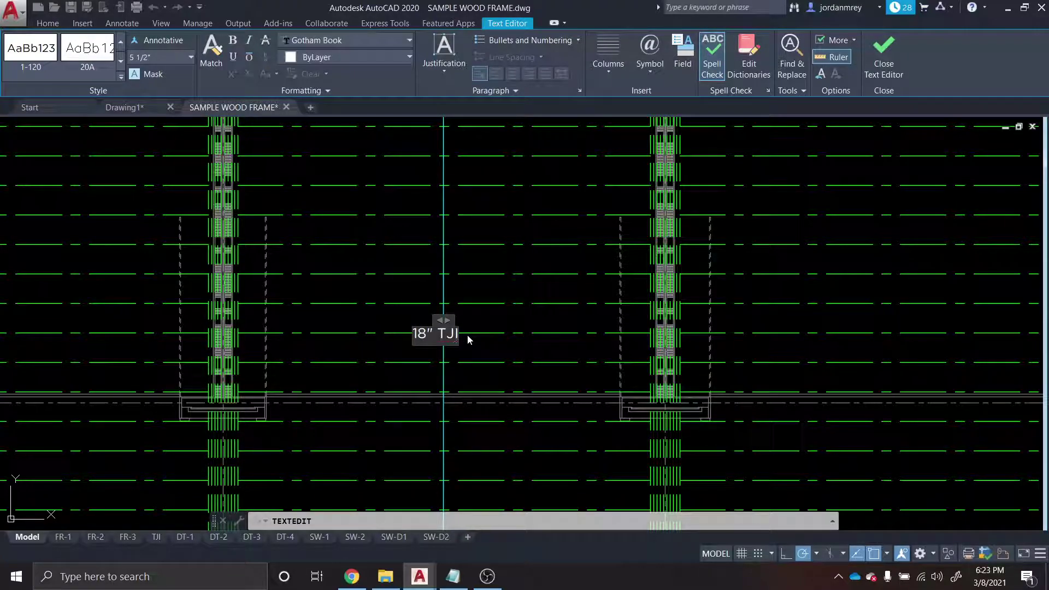
{"action": "type", "text": "18\" TJI 360 @ 24\" OC"}
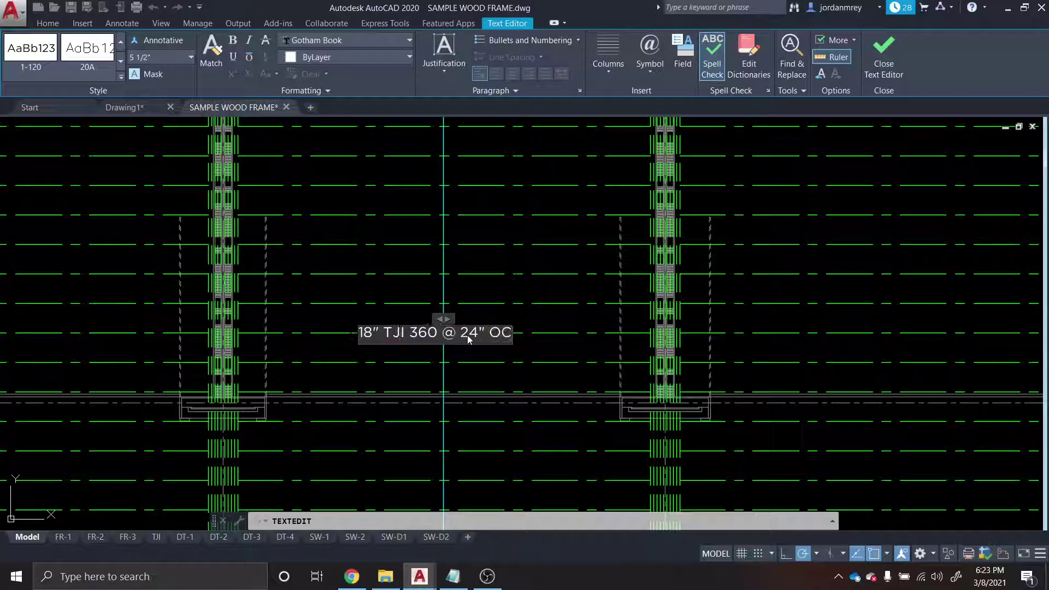
{"action": "key", "text": "Escape"}
{"action": "key", "text": "Escape"}
{"action": "key", "text": "Escape"}
Erase the joist lines between grids 3 and 4 that lie above the grid A joist and below grid B.
{"action": "left_click_drag", "start_coordinate": [452, 330], "coordinate": [626, 279]}
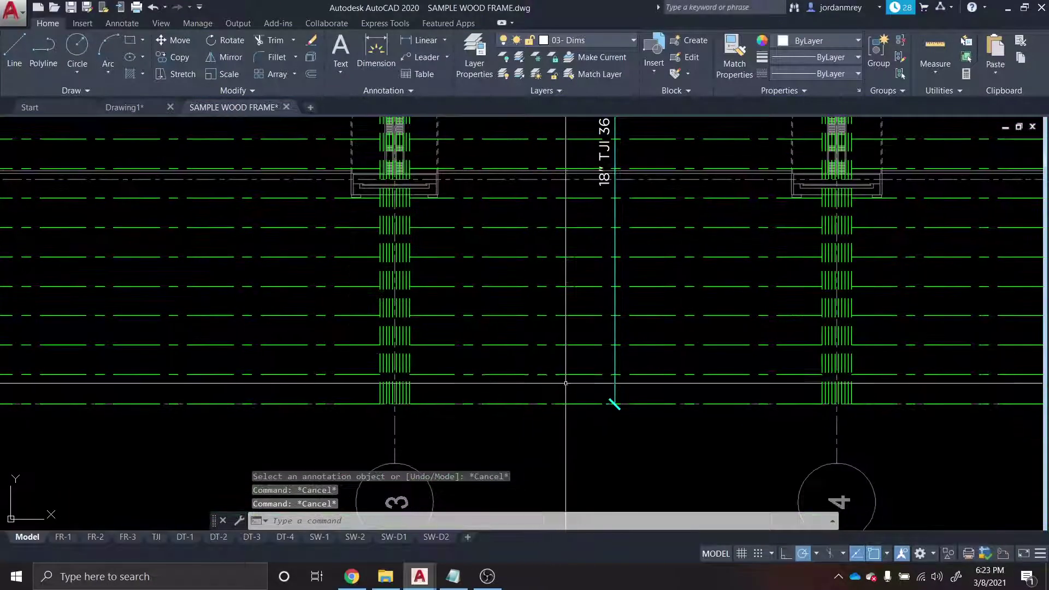
{"action": "left_click", "coordinate": [565, 382]}
{"action": "left_click", "coordinate": [559, 365]}
{"action": "mouse_move", "coordinate": [552, 454]}
{"action": "left_mouse_down"}
{"action": "mouse_move", "coordinate": [547, 283]}
{"action": "mouse_move", "coordinate": [519, 343]}
{"action": "left_mouse_up"}
{"action": "left_click", "coordinate": [536, 357]}
{"action": "left_click", "coordinate": [519, 307]}
{"action": "left_click", "coordinate": [535, 331]}
{"action": "left_click", "coordinate": [508, 229]}
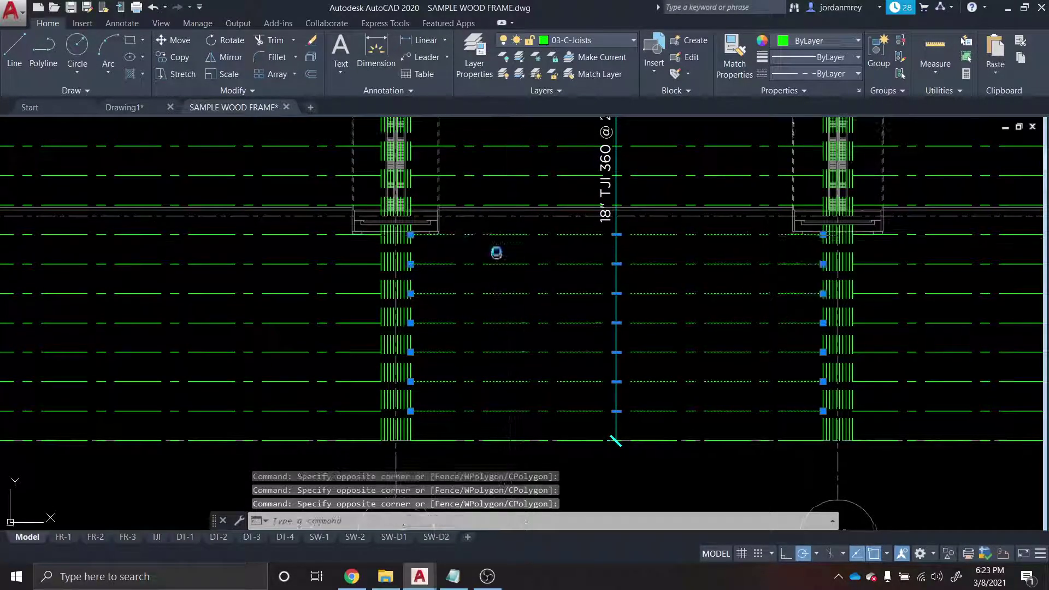
{"action": "key", "text": "Delete"}
Erase the joist lines between grids 3 and 4 from grid B up to the joist at the dimension's upper end.
{"action": "left_click", "coordinate": [533, 274]}
{"action": "left_click", "coordinate": [538, 253]}
{"action": "left_click", "coordinate": [519, 176]}
{"action": "left_click_drag", "start_coordinate": [515, 187], "coordinate": [534, 360]}
{"action": "key", "text": "Delete"}
{"action": "left_click", "coordinate": [567, 333]}
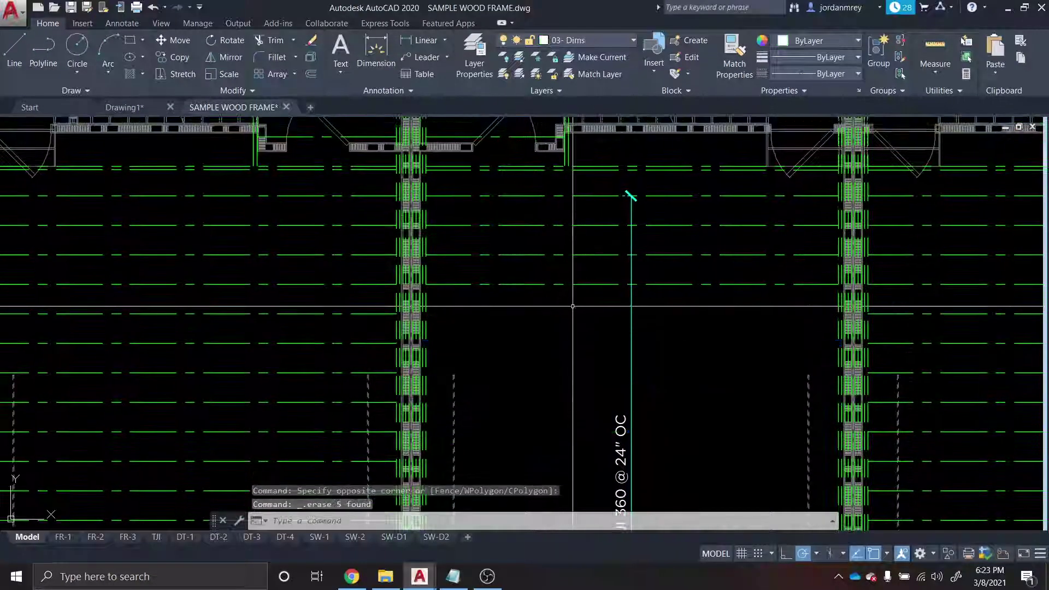
{"action": "left_click", "coordinate": [553, 188]}
{"action": "key", "text": "Delete"}
Copy the joist line on grid A between grids 3 and 4 upward by 24".
{"action": "scroll", "coordinate": [553, 188], "scroll_direction": "down", "scroll_amount": 4}
{"action": "scroll", "coordinate": [567, 419], "scroll_direction": "up", "scroll_amount": 4}
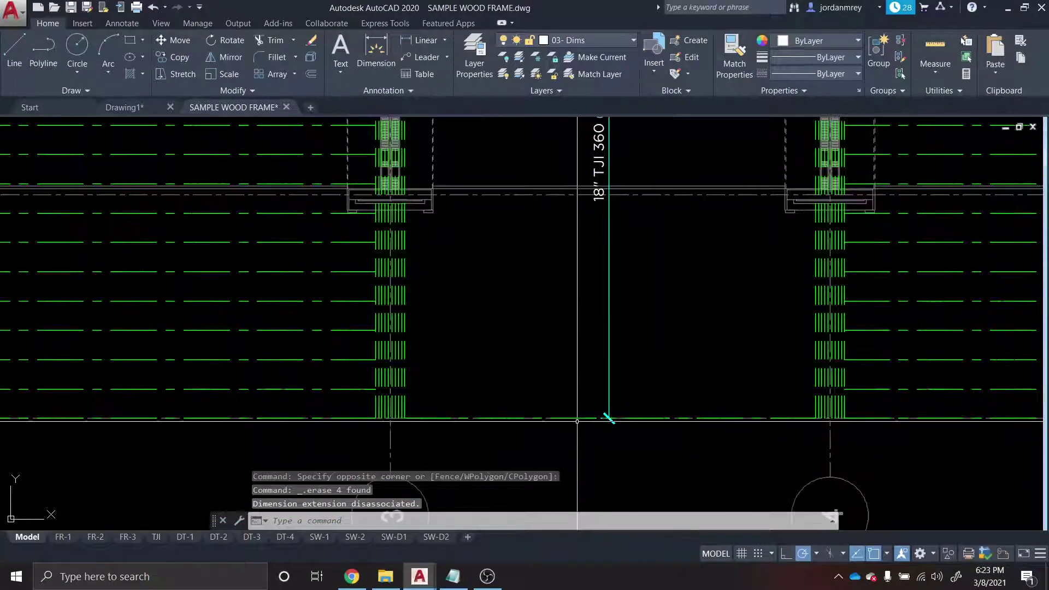
{"action": "left_click", "coordinate": [564, 416]}
{"action": "type", "text": "co"}
{"action": "key", "text": "Return"}
{"action": "left_click", "coordinate": [547, 459]}
{"action": "type", "text": "24"}
{"action": "key", "text": "Return"}
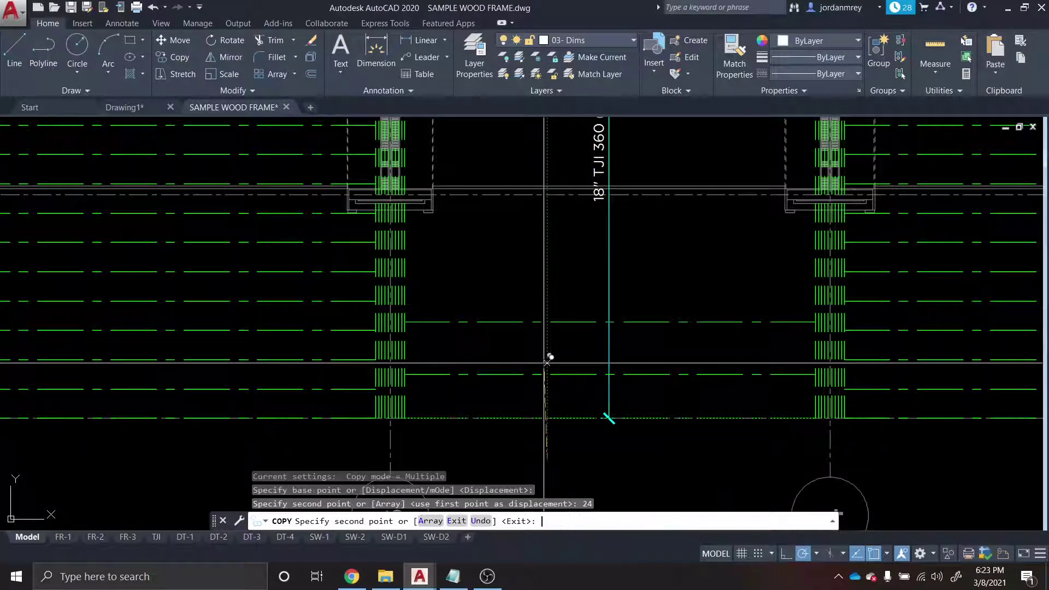
{"action": "key", "text": "Escape"}
{"action": "key", "text": "Escape"}
Copy the new joist line repeatedly up the bay between grids 3 and 4 at 24" spacing, using the grid A joist endpoint as base point.
{"action": "left_click", "coordinate": [476, 381]}
{"action": "left_click", "coordinate": [459, 346]}
{"action": "type", "text": "co"}
{"action": "key", "text": "Return"}
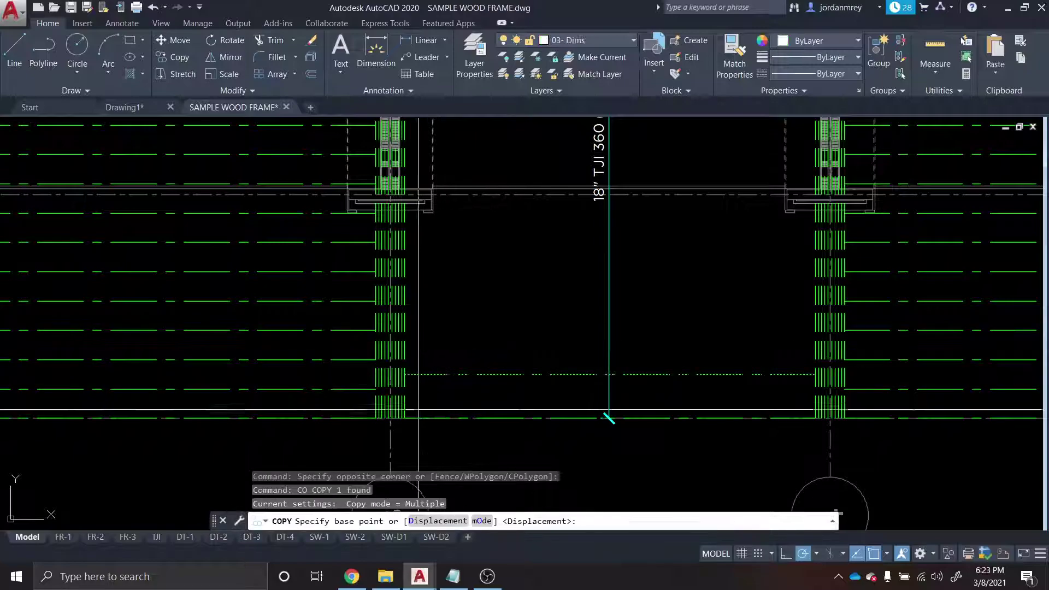
{"action": "scroll", "coordinate": [409, 418], "scroll_direction": "up", "scroll_amount": 4}
{"action": "left_click", "coordinate": [405, 417]}
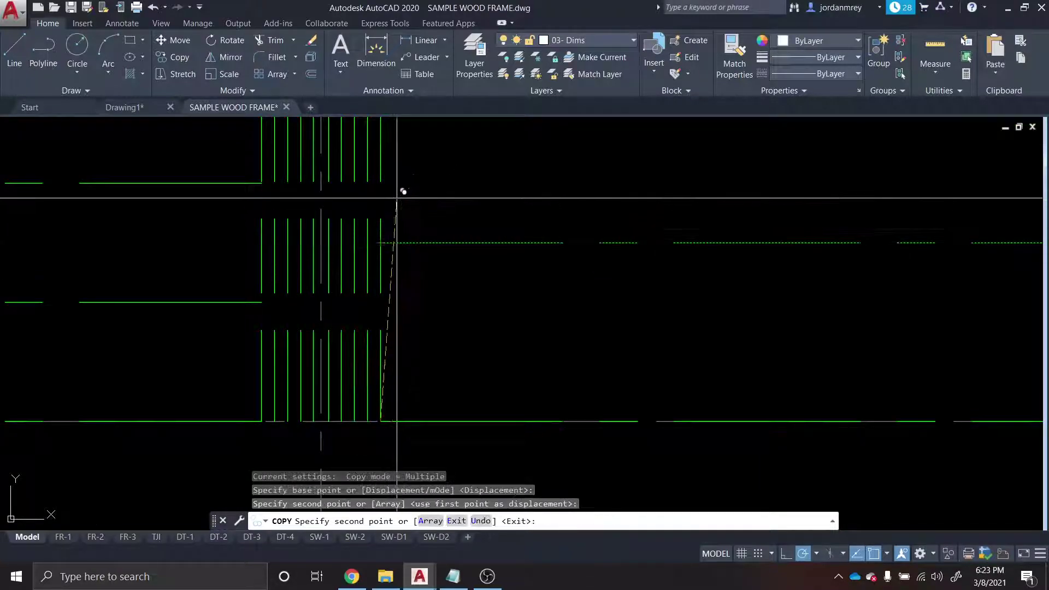
{"action": "left_click_drag", "start_coordinate": [397, 194], "coordinate": [409, 423]}
{"action": "left_click", "coordinate": [404, 291]}
{"action": "left_click_drag", "start_coordinate": [407, 251], "coordinate": [421, 434]}
{"action": "left_click", "coordinate": [415, 295]}
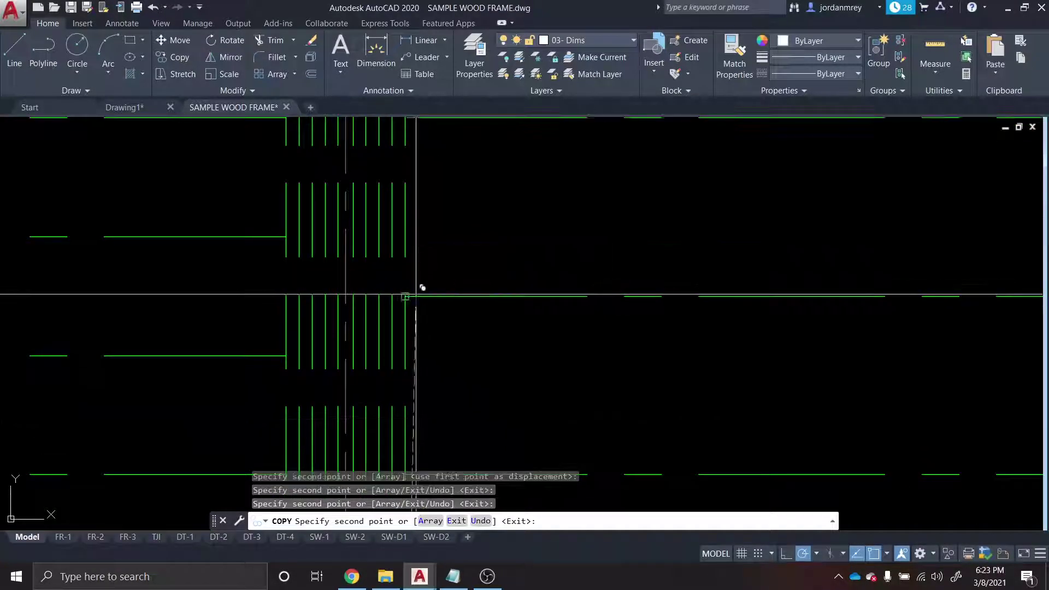
{"action": "left_click_drag", "start_coordinate": [414, 154], "coordinate": [420, 373]}
{"action": "left_click", "coordinate": [417, 338]}
{"action": "left_click_drag", "start_coordinate": [426, 227], "coordinate": [443, 427]}
{"action": "left_click", "coordinate": [428, 362]}
{"action": "left_click_drag", "start_coordinate": [452, 254], "coordinate": [474, 466]}
{"action": "left_click", "coordinate": [451, 395]}
{"action": "left_click_drag", "start_coordinate": [508, 274], "coordinate": [515, 453]}
{"action": "left_click", "coordinate": [457, 395]}
{"action": "left_click_drag", "start_coordinate": [465, 302], "coordinate": [461, 407]}
{"action": "scroll", "coordinate": [470, 295], "scroll_direction": "up", "scroll_amount": 2}
{"action": "scroll", "coordinate": [485, 292], "scroll_direction": "down", "scroll_amount": 2}
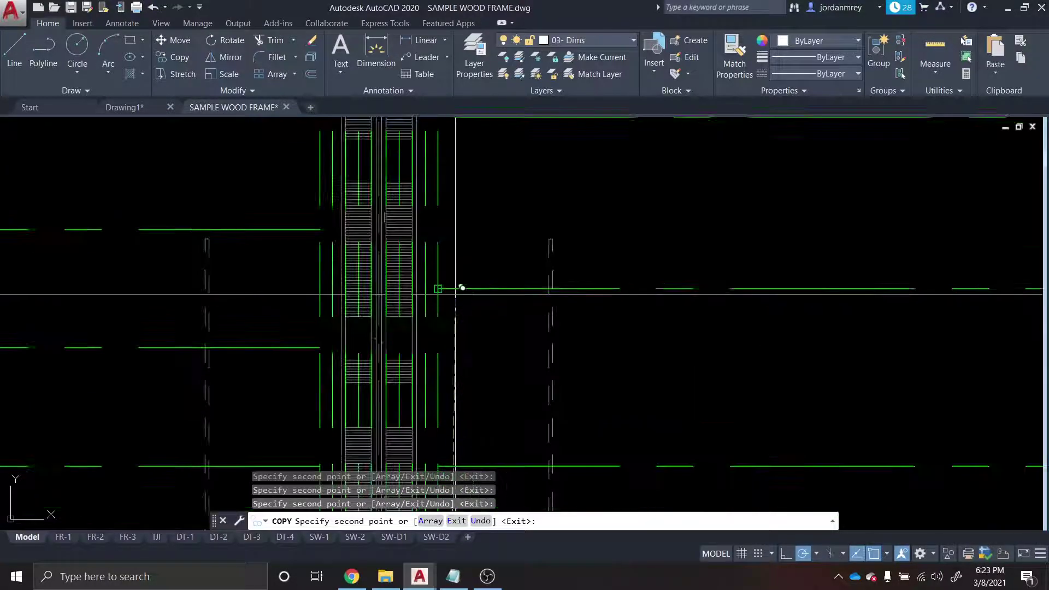
{"action": "scroll", "coordinate": [460, 287], "scroll_direction": "up", "scroll_amount": 2}
{"action": "scroll", "coordinate": [459, 262], "scroll_direction": "down", "scroll_amount": 3}
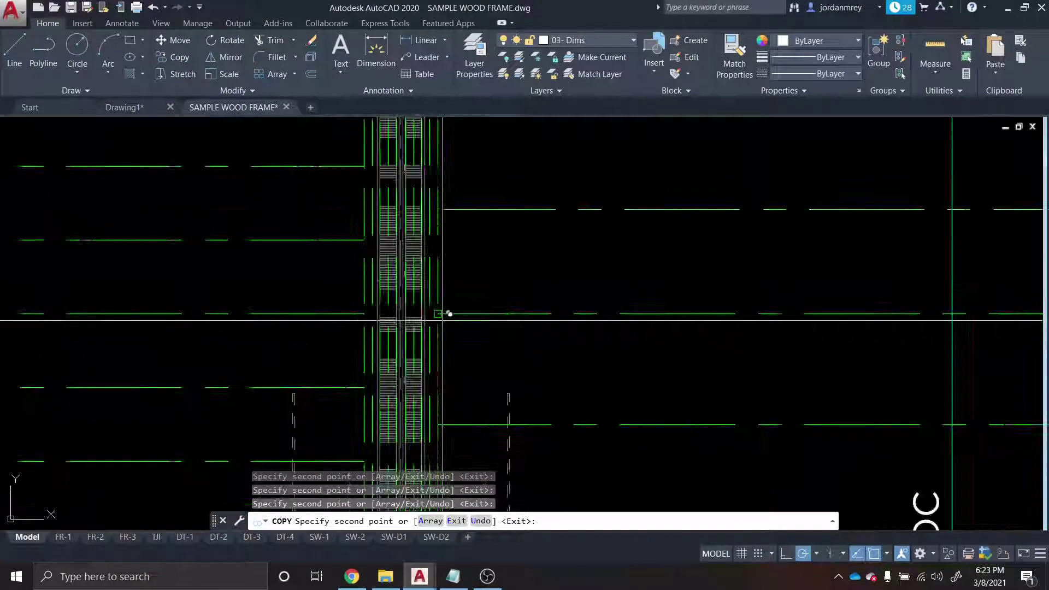
{"action": "left_click", "coordinate": [444, 355]}
{"action": "left_click_drag", "start_coordinate": [462, 290], "coordinate": [460, 412]}
{"action": "left_click", "coordinate": [443, 366]}
{"action": "left_click_drag", "start_coordinate": [459, 269], "coordinate": [466, 406]}
{"action": "scroll", "coordinate": [460, 406], "scroll_direction": "down", "scroll_amount": 2}
{"action": "key", "text": "Escape"}
{"action": "key", "text": "Escape"}
Check the upper end of the re-spaced joists between grids 3 and 4 and save the drawing.
{"action": "left_click_drag", "start_coordinate": [557, 429], "coordinate": [479, 347]}
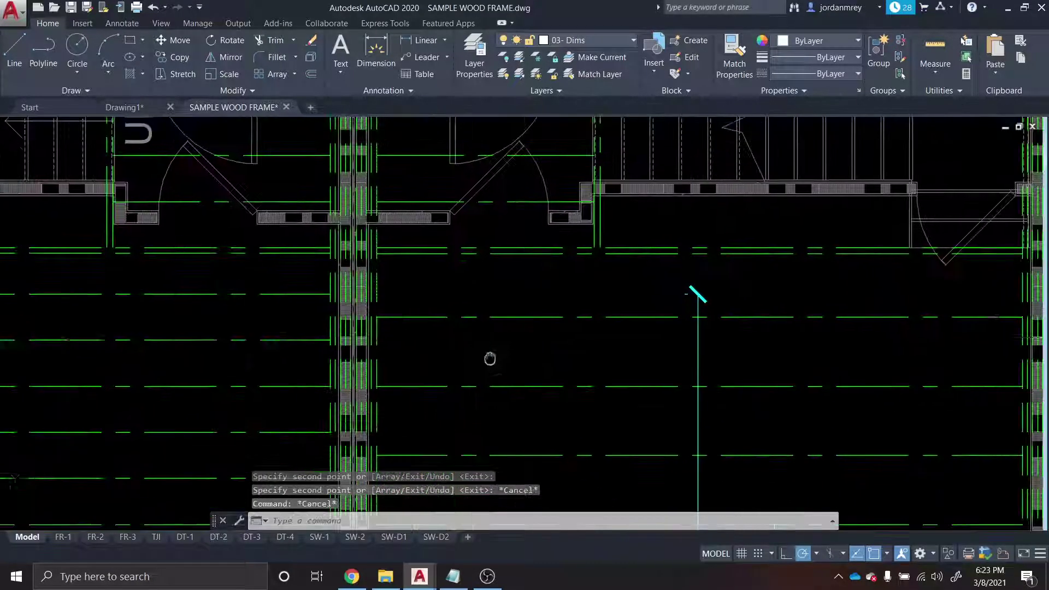
{"action": "scroll", "coordinate": [480, 347], "scroll_direction": "up", "scroll_amount": 2}
{"action": "scroll", "coordinate": [491, 328], "scroll_direction": "down", "scroll_amount": 3}
{"action": "scroll", "coordinate": [491, 328], "scroll_direction": "up", "scroll_amount": 3}
{"action": "key", "text": "ctrl+s"}
Examine the joist layout and spacing across the bays from grid 1 to grid 7.
{"action": "left_click_drag", "start_coordinate": [490, 156], "coordinate": [500, 243]}
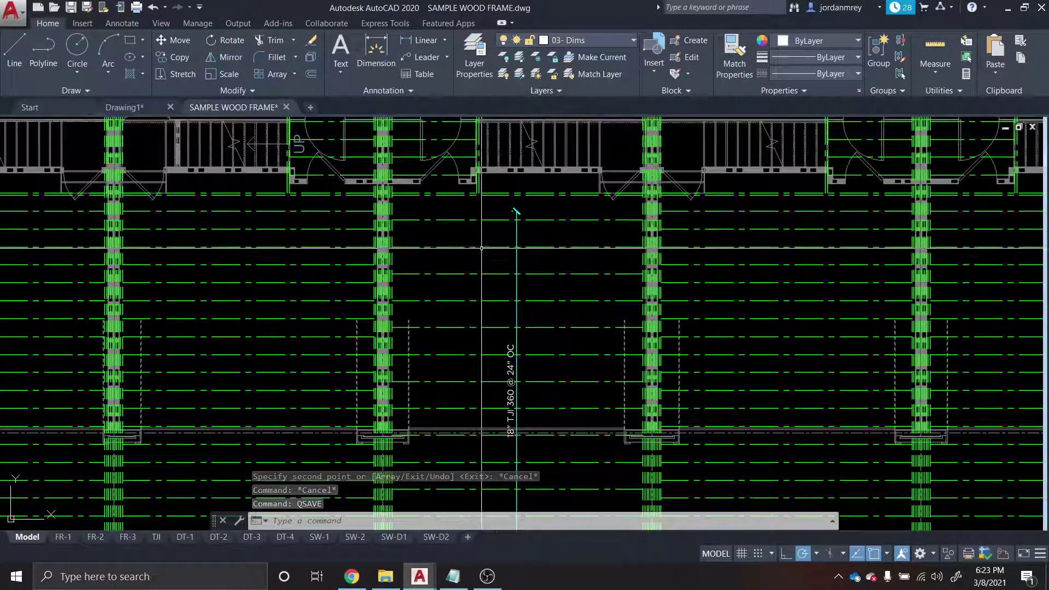
{"action": "mouse_move", "coordinate": [494, 309]}
{"action": "left_mouse_down"}
{"action": "mouse_move", "coordinate": [523, 298]}
{"action": "mouse_move", "coordinate": [525, 228]}
{"action": "left_mouse_up"}
{"action": "left_click_drag", "start_coordinate": [513, 156], "coordinate": [531, 174]}
{"action": "left_click_drag", "start_coordinate": [650, 311], "coordinate": [553, 311]}
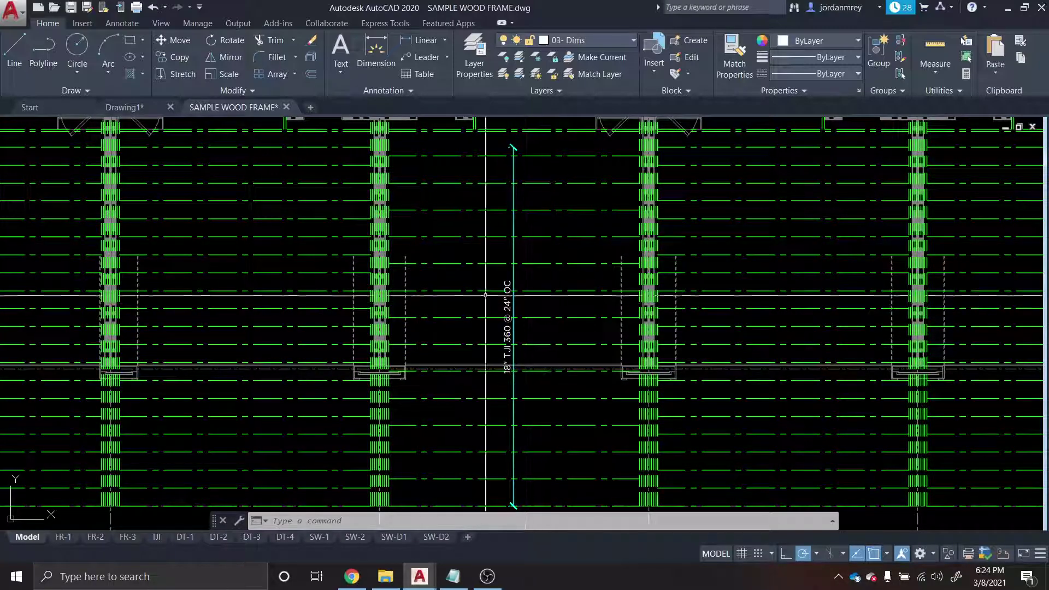
{"action": "left_click_drag", "start_coordinate": [490, 257], "coordinate": [626, 263]}
{"action": "left_click_drag", "start_coordinate": [326, 329], "coordinate": [541, 340]}
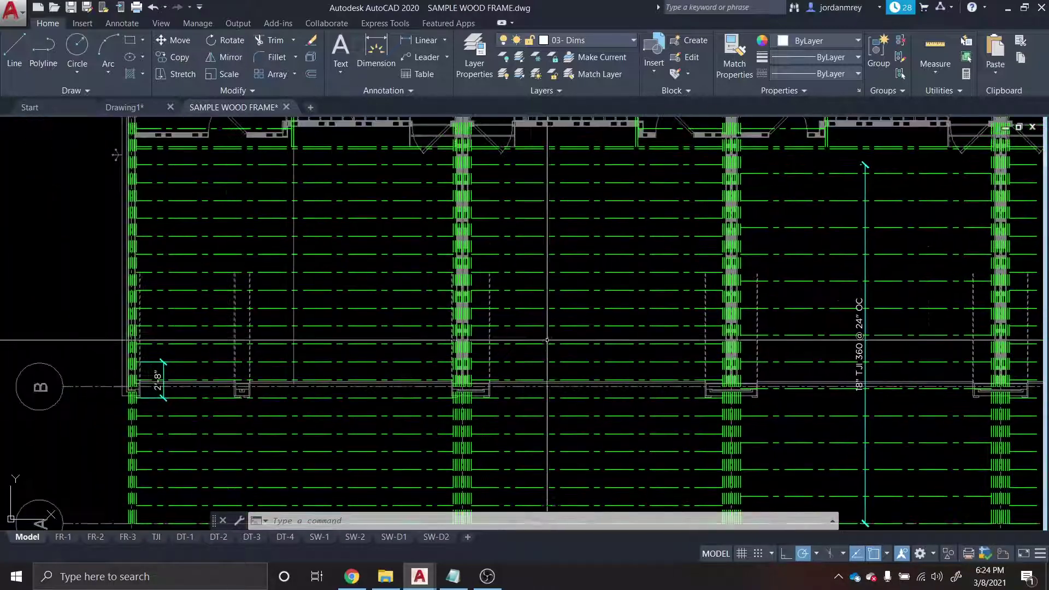
{"action": "left_click_drag", "start_coordinate": [927, 327], "coordinate": [383, 323]}
{"action": "left_click_drag", "start_coordinate": [928, 307], "coordinate": [363, 343]}
{"action": "scroll", "coordinate": [363, 343], "scroll_direction": "down", "scroll_amount": 5}
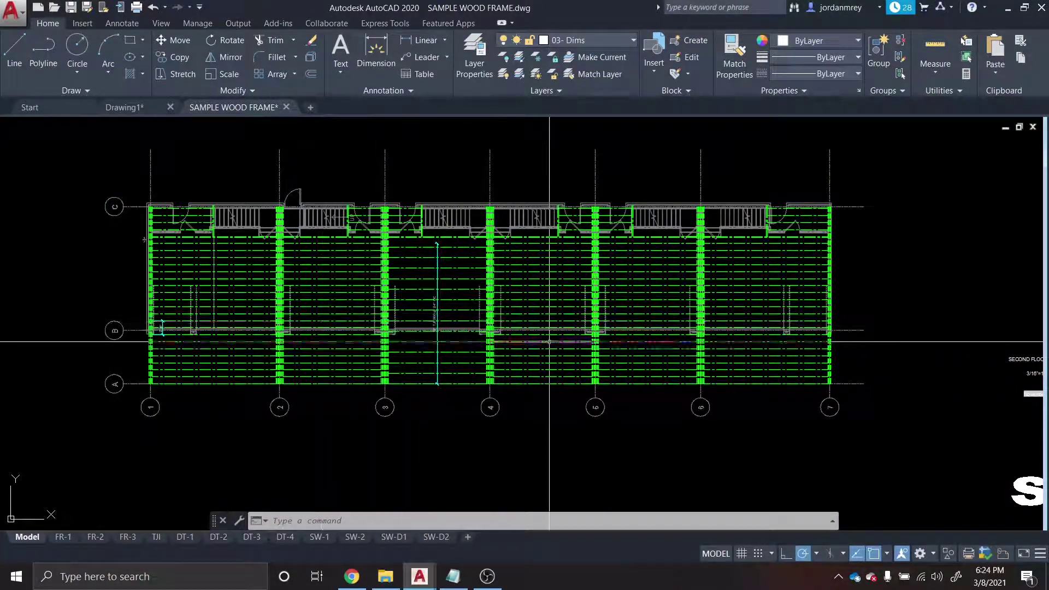
Measure the length of a joist in the end bay between grids 6 and 7.
{"action": "scroll", "coordinate": [648, 261], "scroll_direction": "up", "scroll_amount": 6}
{"action": "left_click_drag", "start_coordinate": [648, 260], "coordinate": [548, 264]}
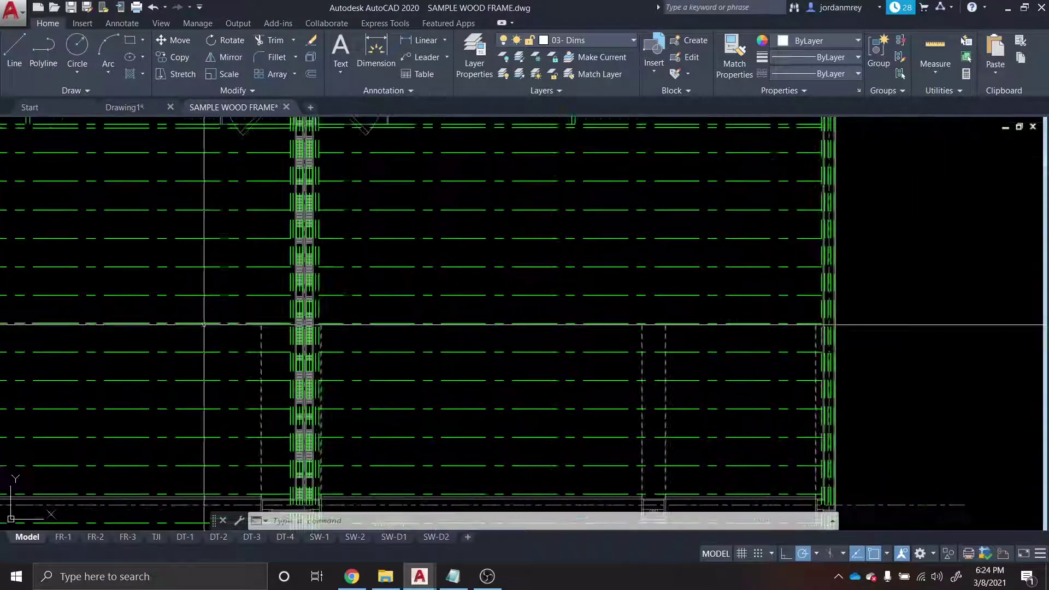
{"action": "type", "text": "DI"}
{"action": "key", "text": "space"}
{"action": "scroll", "coordinate": [330, 280], "scroll_direction": "up", "scroll_amount": 4}
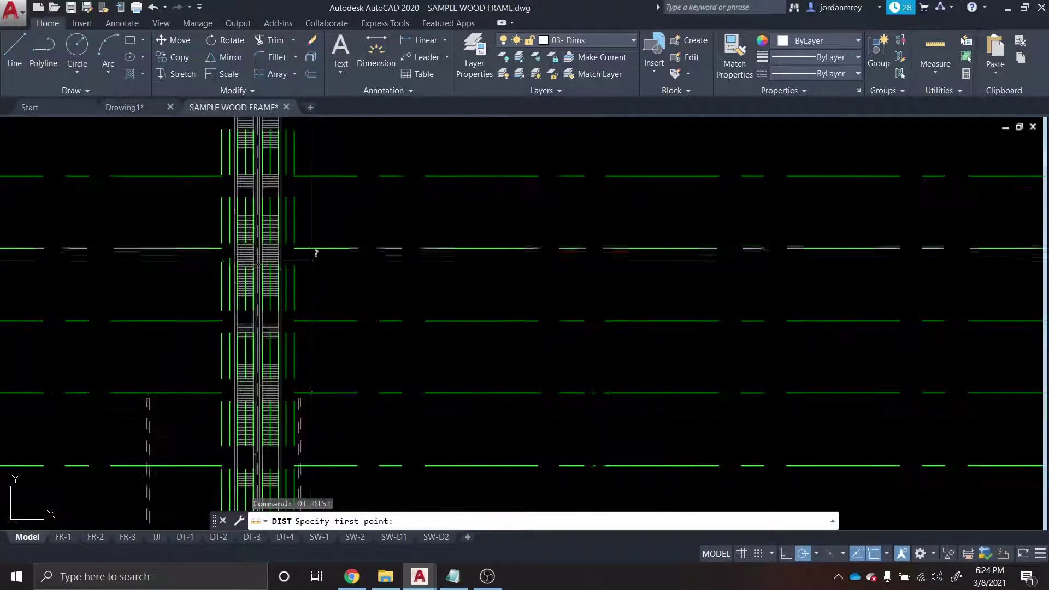
{"action": "left_click", "coordinate": [297, 248]}
{"action": "scroll", "coordinate": [304, 278], "scroll_direction": "down", "scroll_amount": 4}
{"action": "left_click_drag", "start_coordinate": [539, 273], "coordinate": [462, 294]}
{"action": "left_click", "coordinate": [717, 295]}
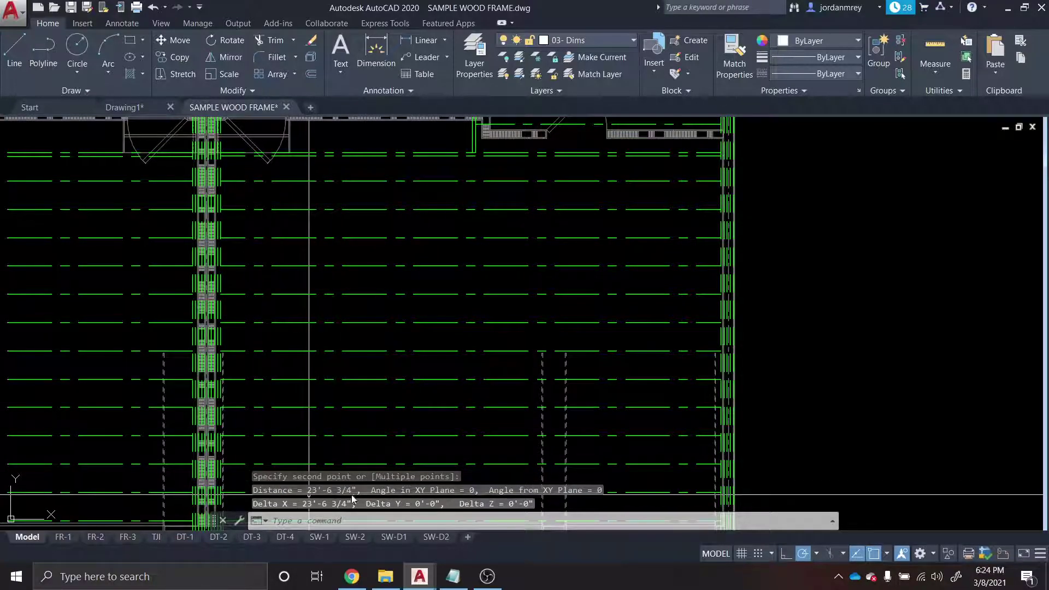
Switch to ForteWEB and rename the Second Floor Joists member as Interior Unit Second Floor Joists.
{"action": "left_click", "coordinate": [353, 576]}
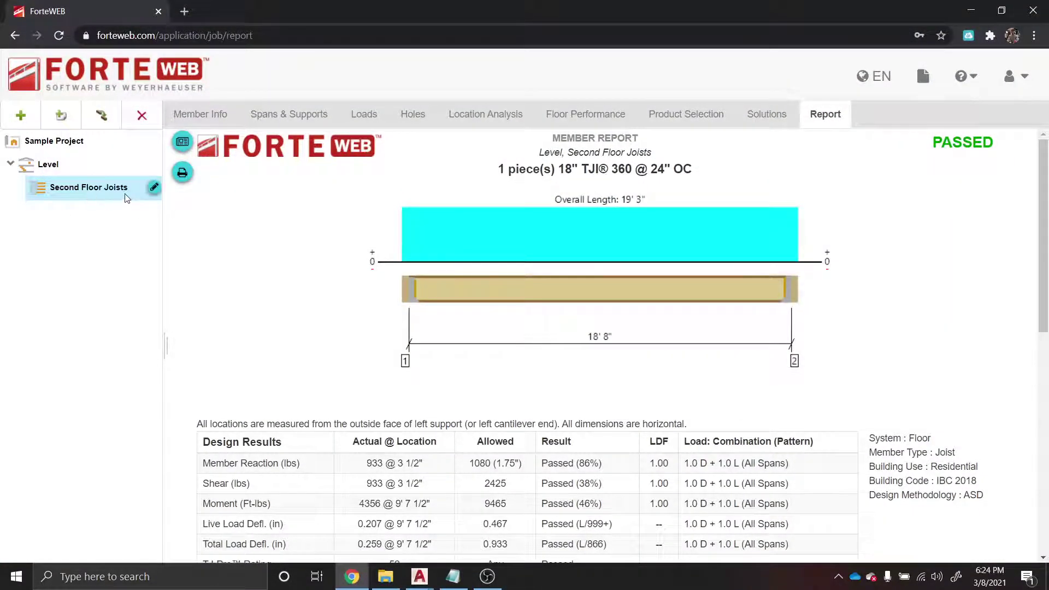
{"action": "left_click", "coordinate": [155, 190]}
{"action": "left_click", "coordinate": [132, 191]}
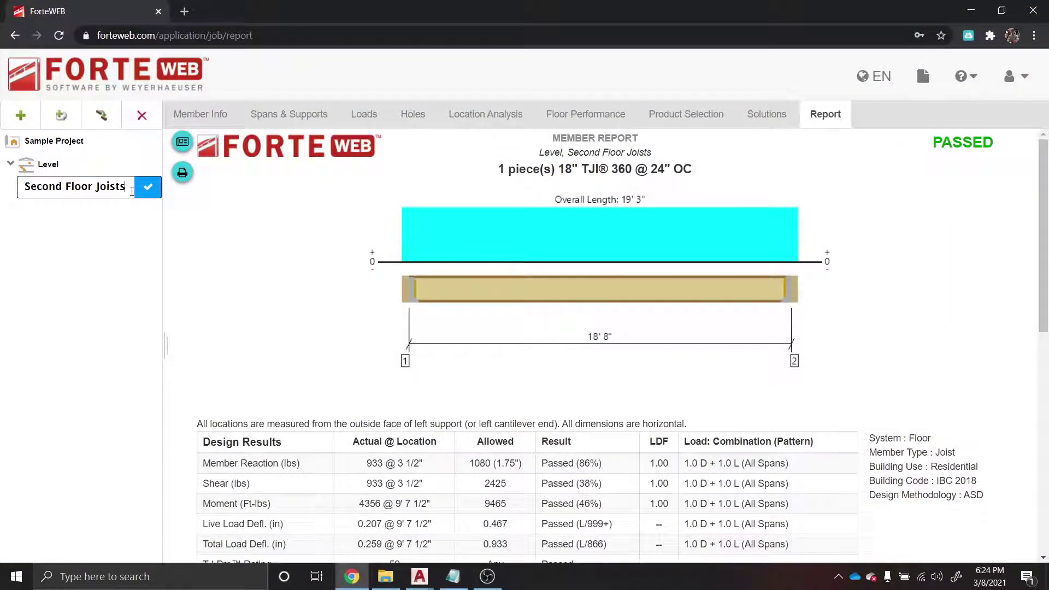
{"action": "key", "text": "ctrl+a"}
{"action": "type", "text": "iN"}
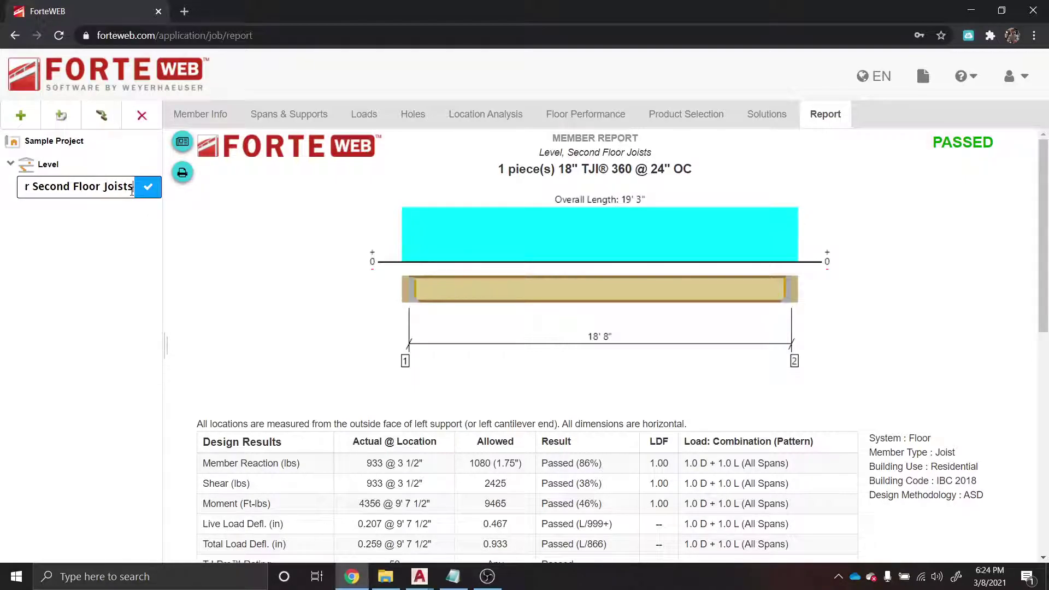
{"action": "left_click_drag", "start_coordinate": [132, 190], "coordinate": [39, 188]}
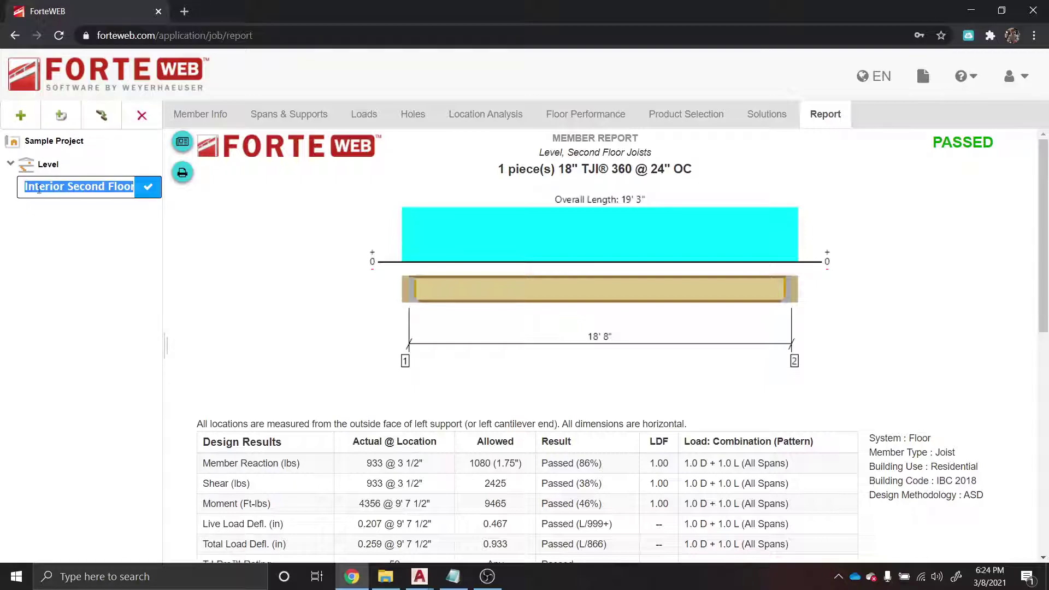
{"action": "left_click", "coordinate": [72, 188]}
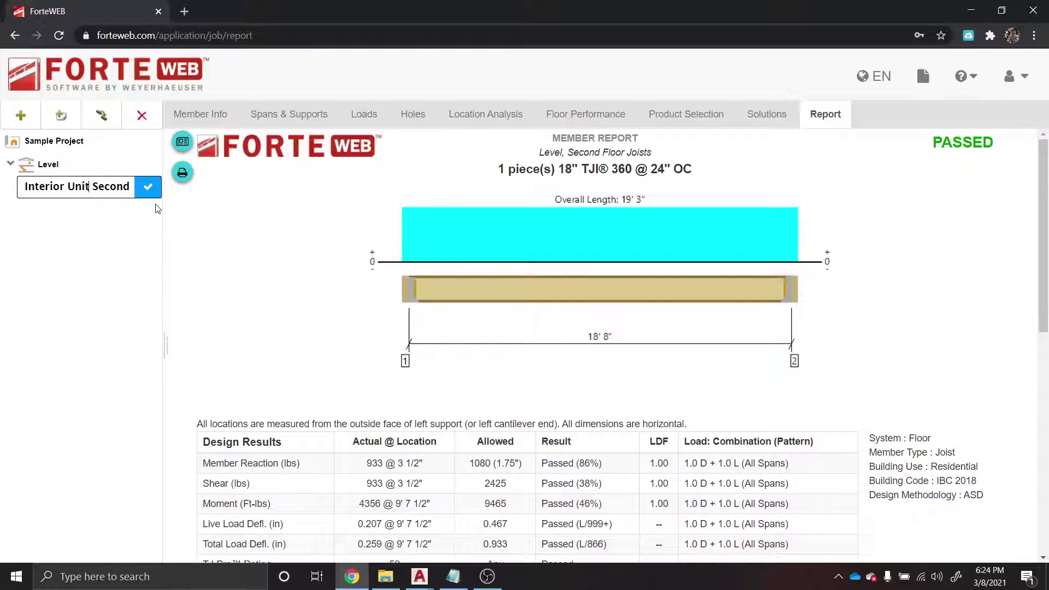
{"action": "key", "text": "Return"}
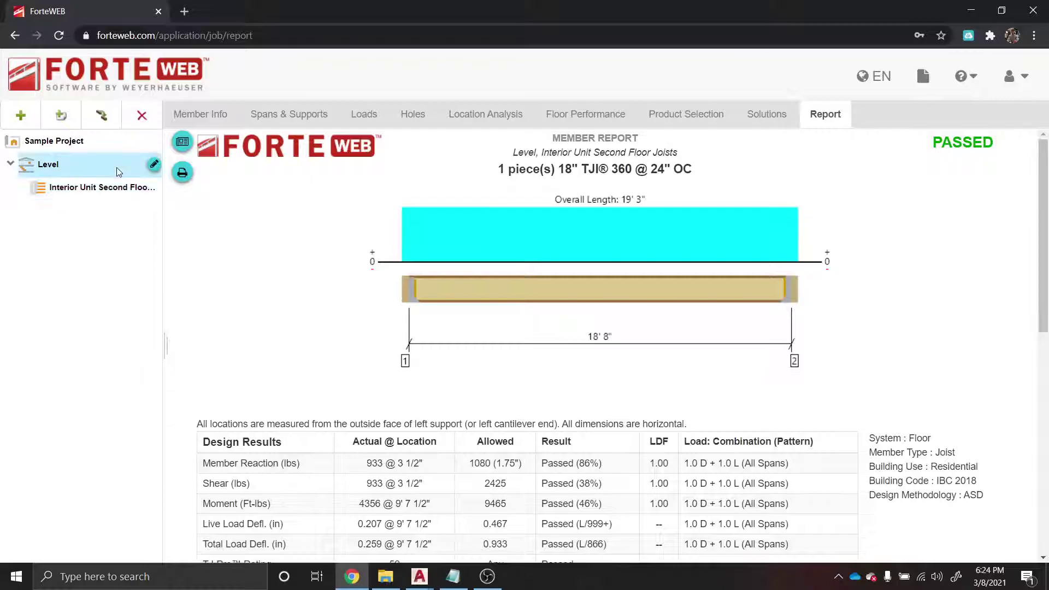
Add a floor joist member under Level and name it Exterior Unit Second Floor Joists.
{"action": "left_click", "coordinate": [119, 172]}
{"action": "left_click", "coordinate": [21, 115]}
{"action": "left_click", "coordinate": [75, 217]}
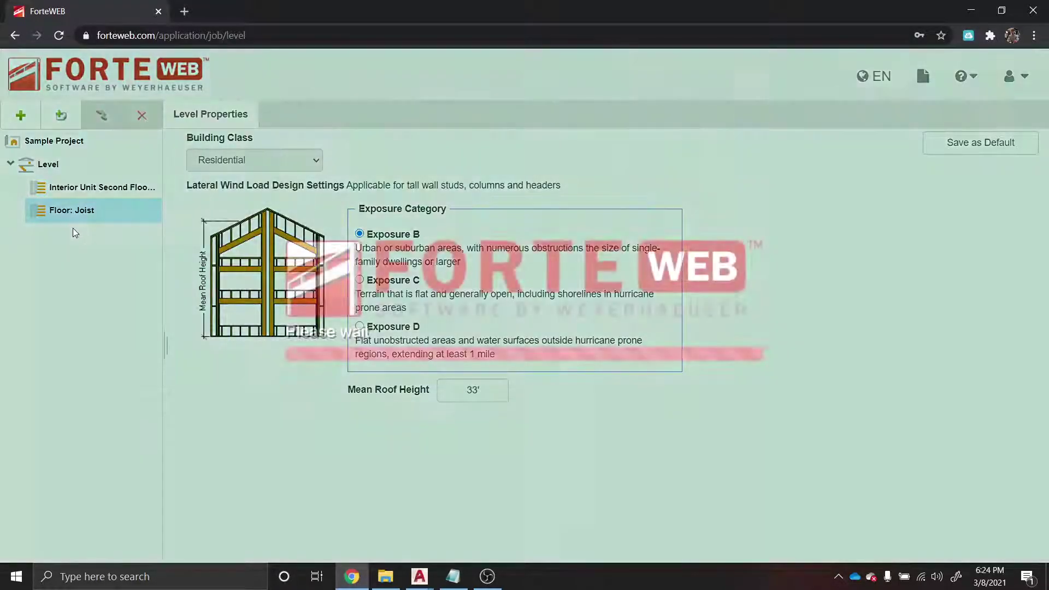
{"action": "type", "text": "Ext"}
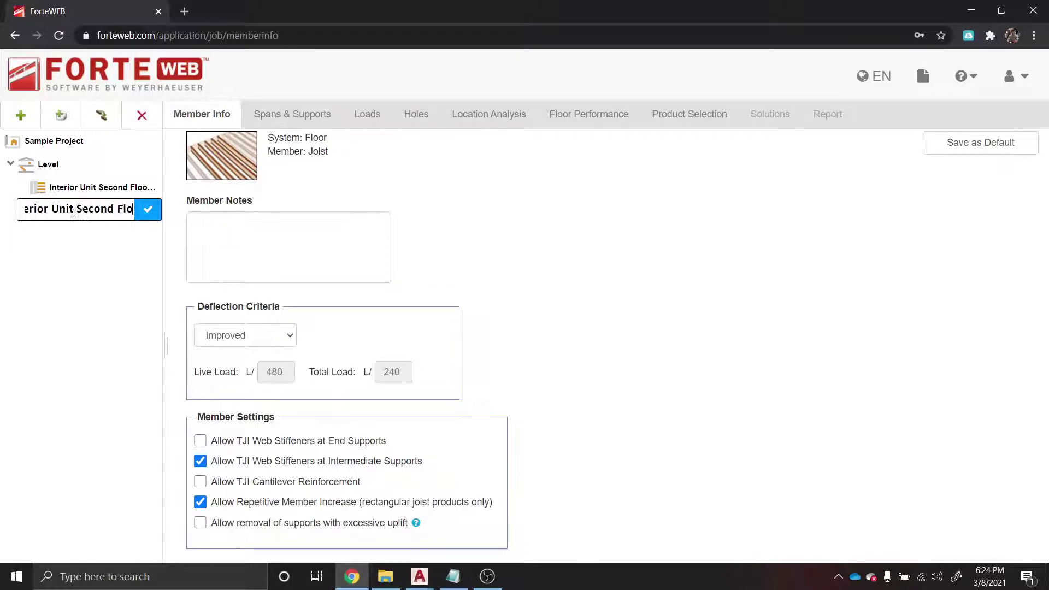
{"action": "key", "text": "Return"}
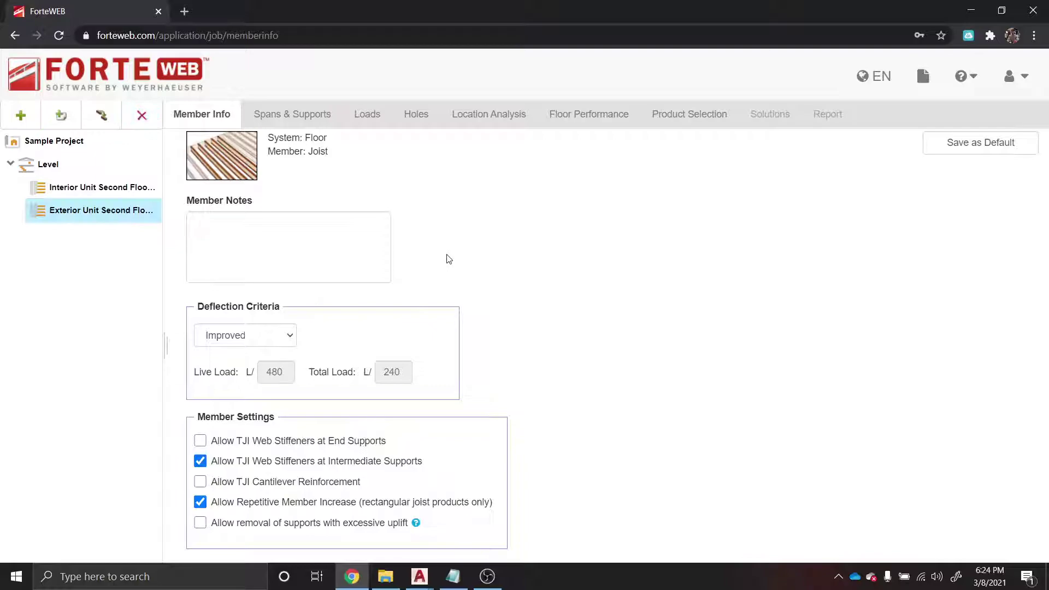
Review the deflection criteria options for the exterior unit joists and open their spans and supports.
{"action": "left_click", "coordinate": [287, 336]}
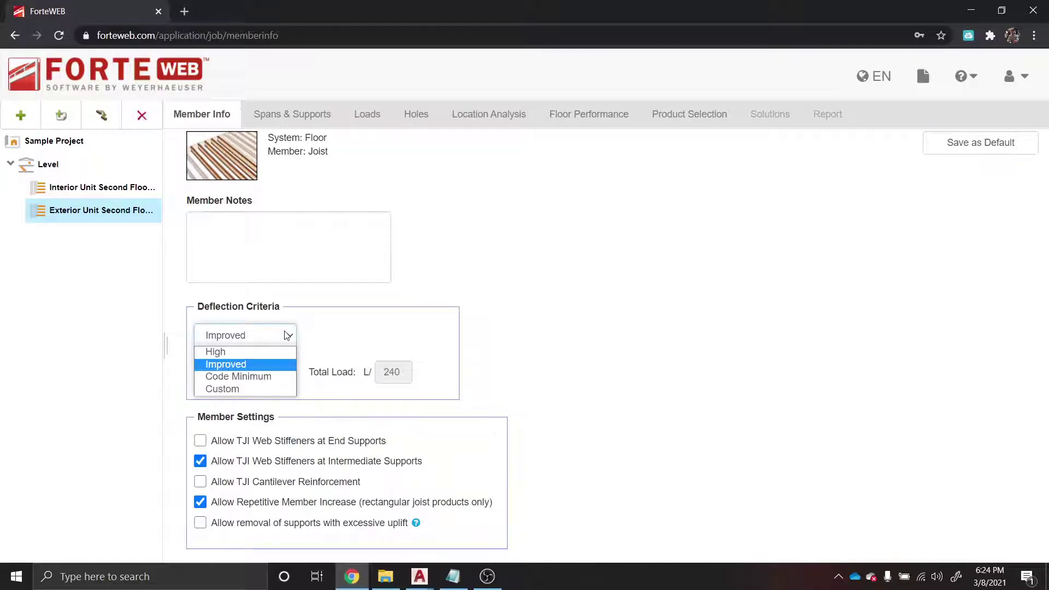
{"action": "left_click", "coordinate": [381, 332]}
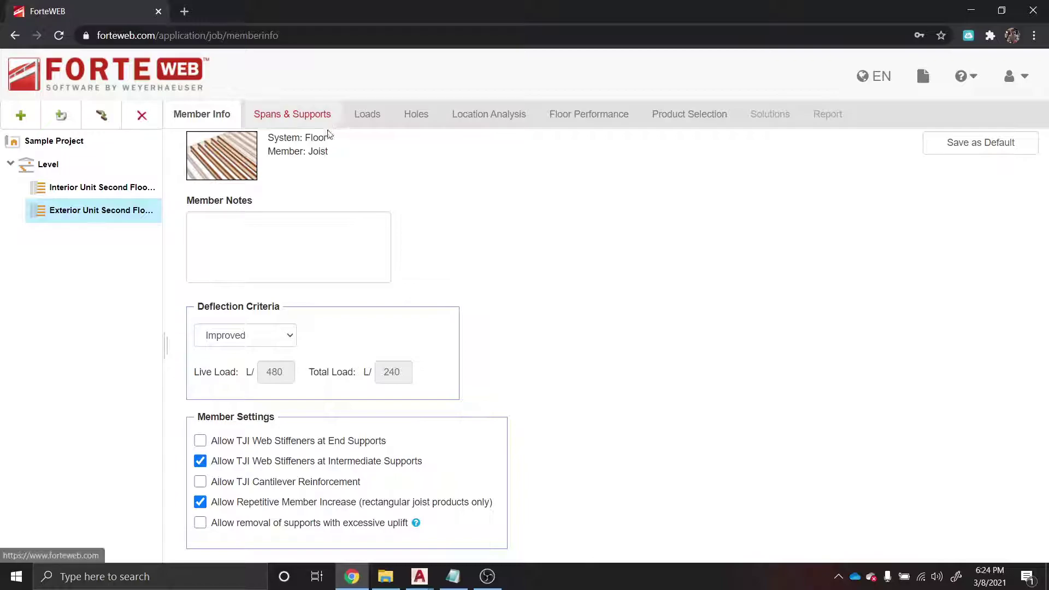
{"action": "left_click", "coordinate": [292, 114]}
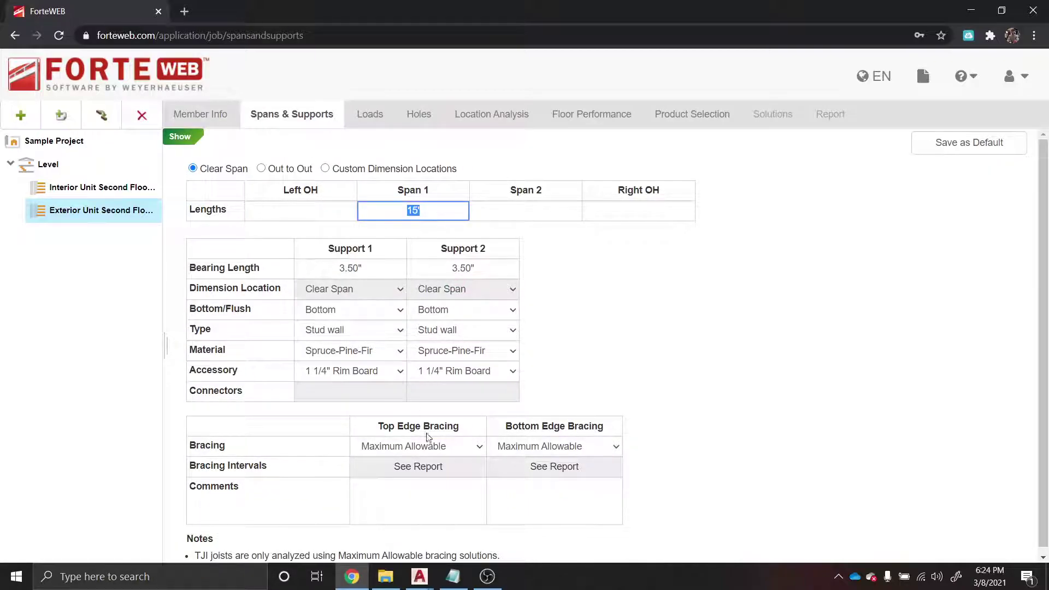
Switch to AutoCAD and check the length of a joist polyline between grids 6 and 7 in its properties.
{"action": "left_click", "coordinate": [979, 9]}
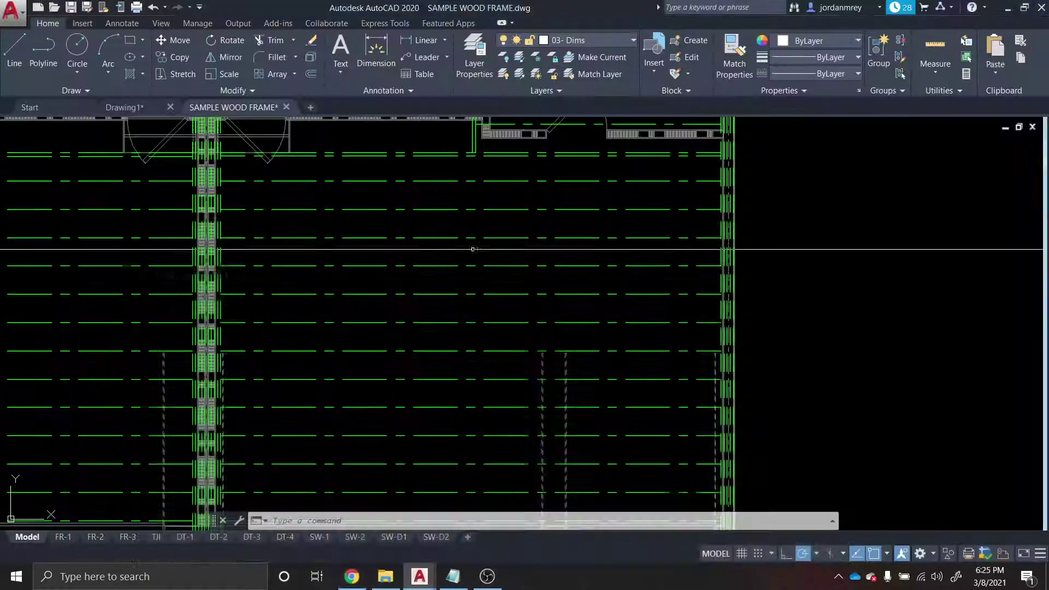
{"action": "left_click_drag", "start_coordinate": [385, 277], "coordinate": [403, 253]}
{"action": "left_click", "coordinate": [403, 253]}
{"action": "left_click", "coordinate": [401, 237]}
{"action": "right_click", "coordinate": [401, 237]}
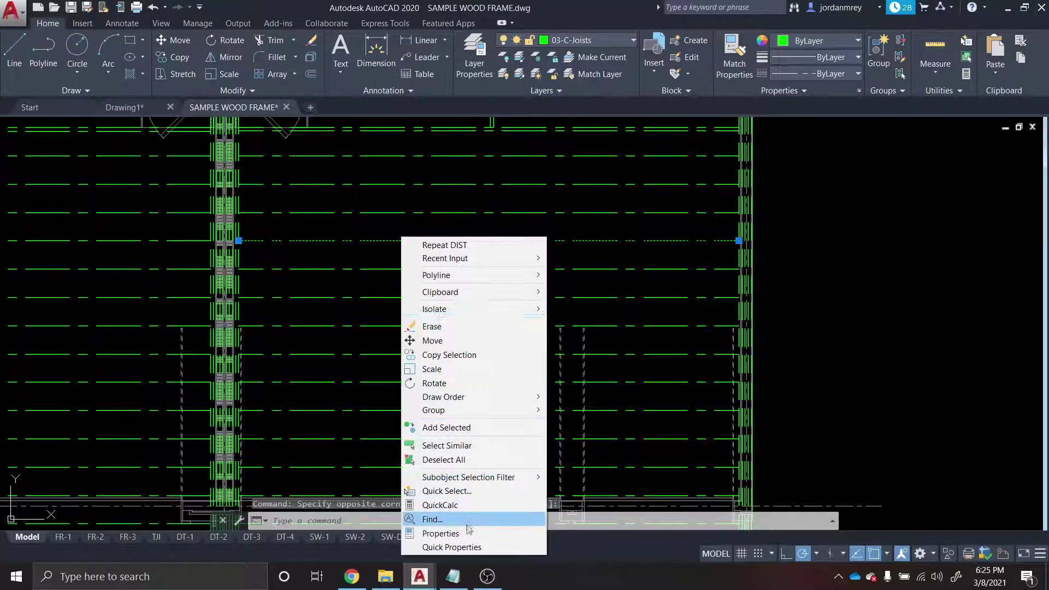
{"action": "left_click", "coordinate": [440, 533]}
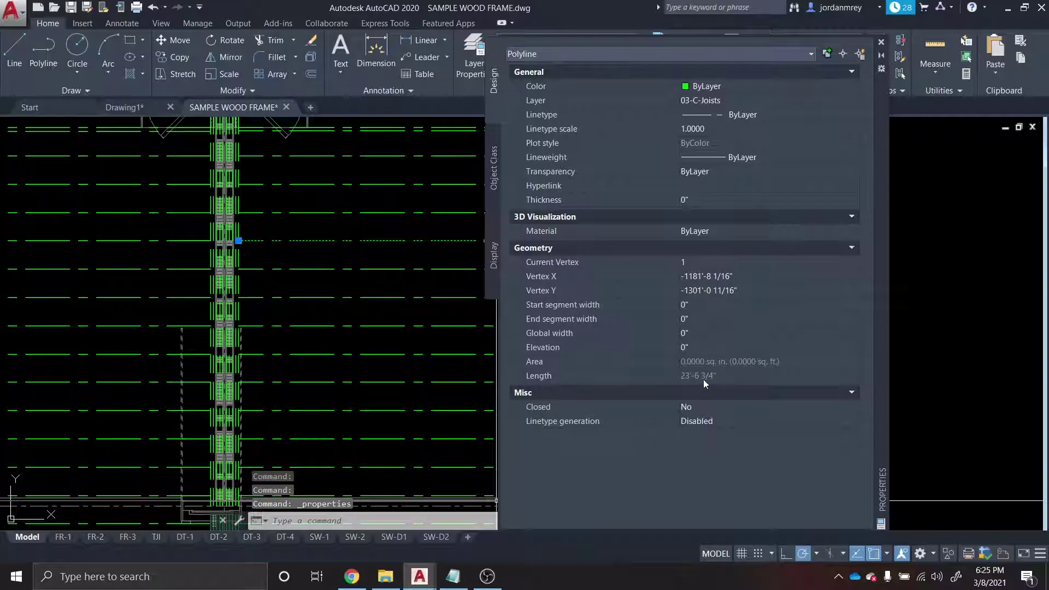
{"action": "left_click", "coordinate": [881, 43]}
Switch to ForteWEB, set Span 1 to 23' 7", and set both supports to Face Mount Hanger.
{"action": "left_click", "coordinate": [352, 576]}
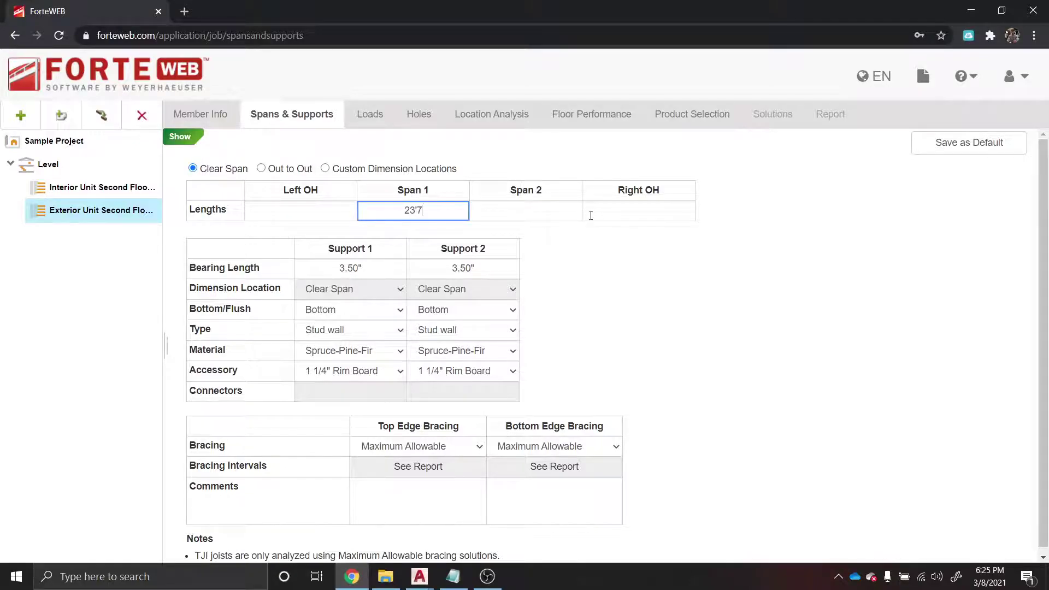
{"action": "left_click", "coordinate": [362, 312]}
{"action": "left_click", "coordinate": [367, 348]}
{"action": "left_click", "coordinate": [443, 316]}
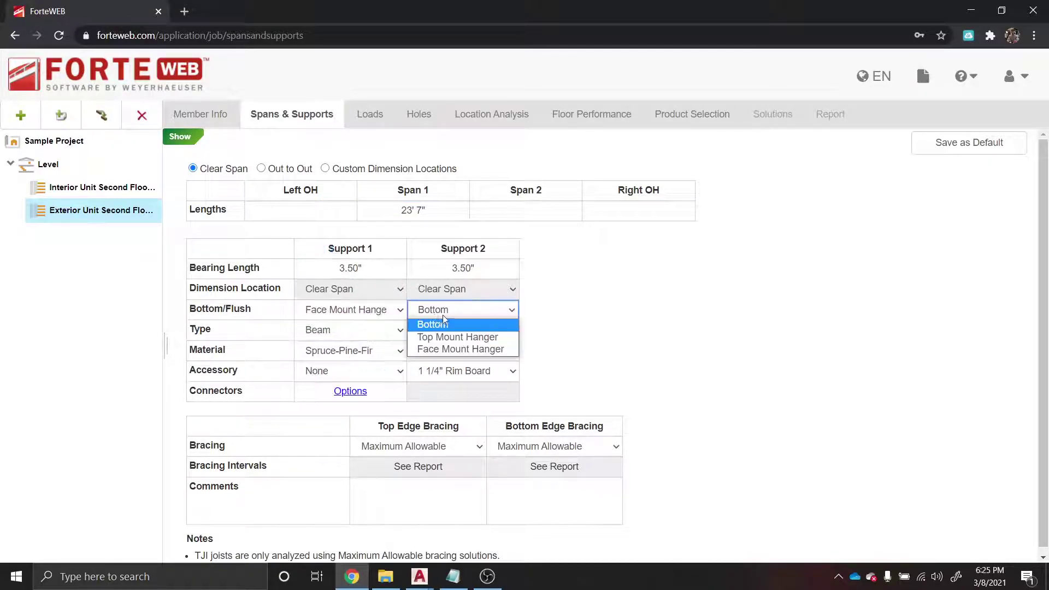
{"action": "left_click", "coordinate": [467, 350]}
Set both supports to Beam type in Microllam LVL, keep Support 1's accessory at None, and open the member's loads.
{"action": "left_click", "coordinate": [325, 330]}
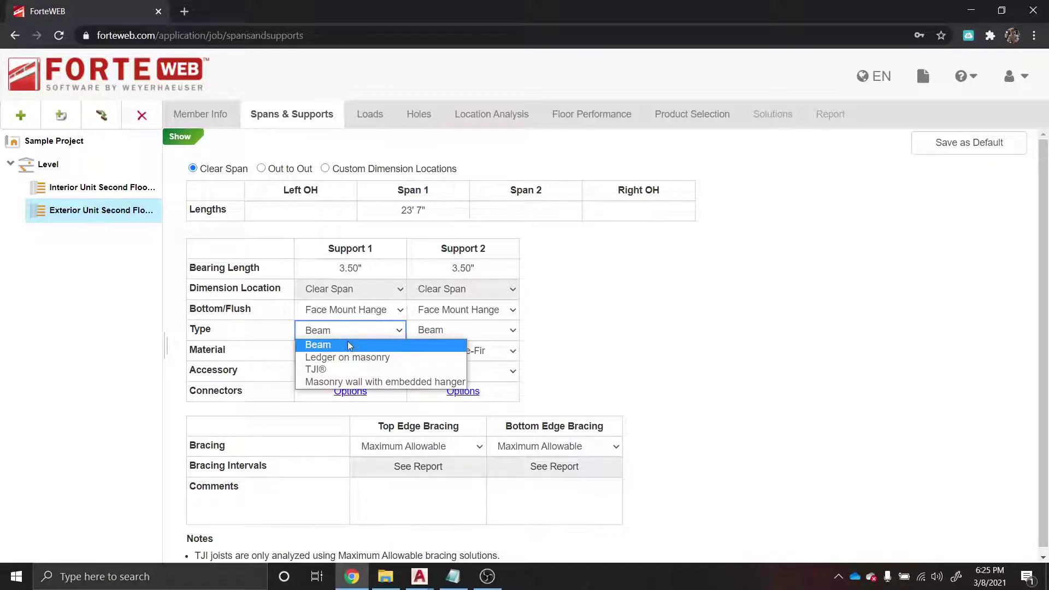
{"action": "left_click", "coordinate": [343, 341]}
{"action": "left_click", "coordinate": [483, 335]}
{"action": "left_click", "coordinate": [659, 329]}
{"action": "left_click", "coordinate": [345, 353]}
{"action": "left_click", "coordinate": [339, 389]}
{"action": "left_click", "coordinate": [442, 352]}
{"action": "left_click", "coordinate": [491, 390]}
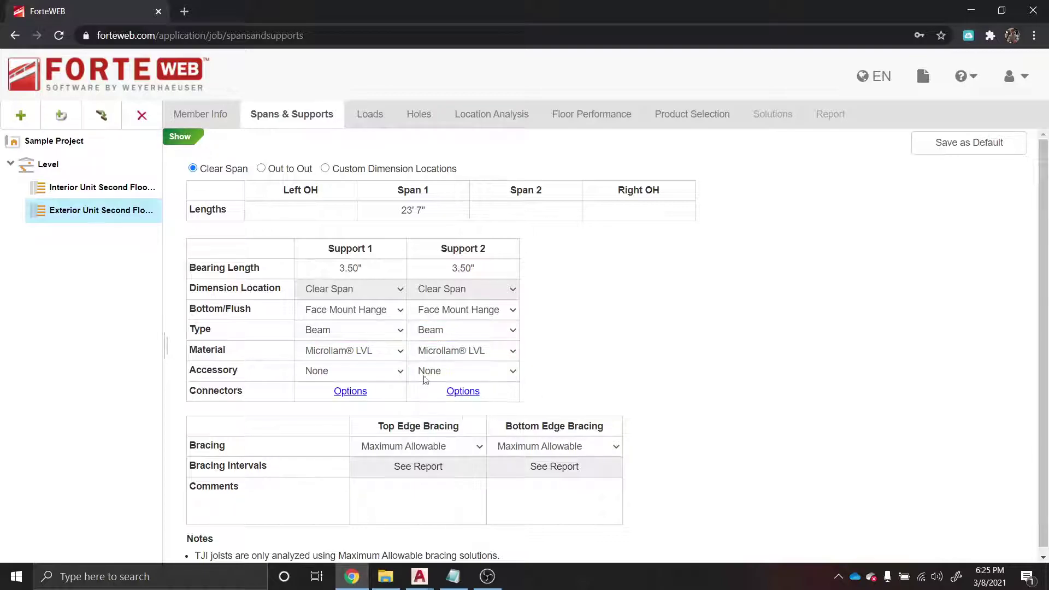
{"action": "left_click", "coordinate": [350, 371]}
{"action": "left_click", "coordinate": [328, 382]}
{"action": "left_click", "coordinate": [370, 114]}
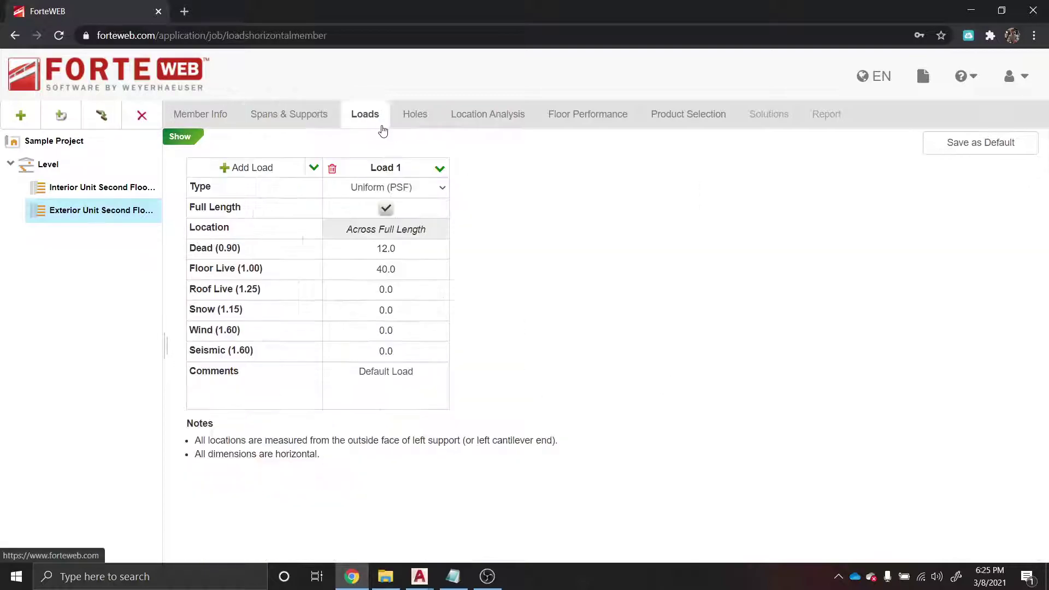
Set the exterior joists' uniform dead load to 10 psf with 40 psf floor live load, and accept any TJ-Pro rating.
{"action": "left_click", "coordinate": [391, 250]}
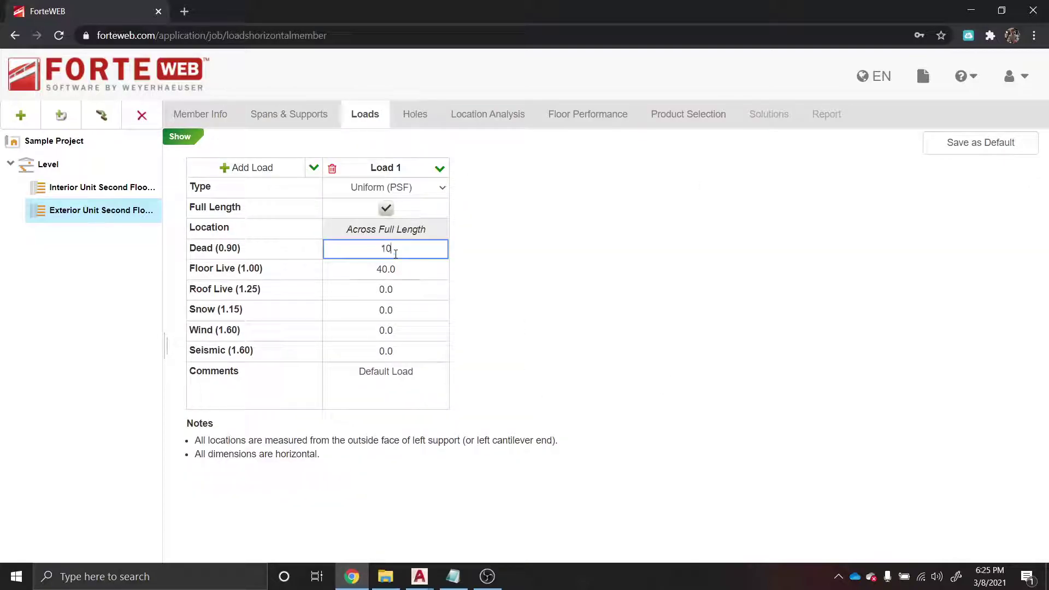
{"action": "left_click", "coordinate": [392, 269]}
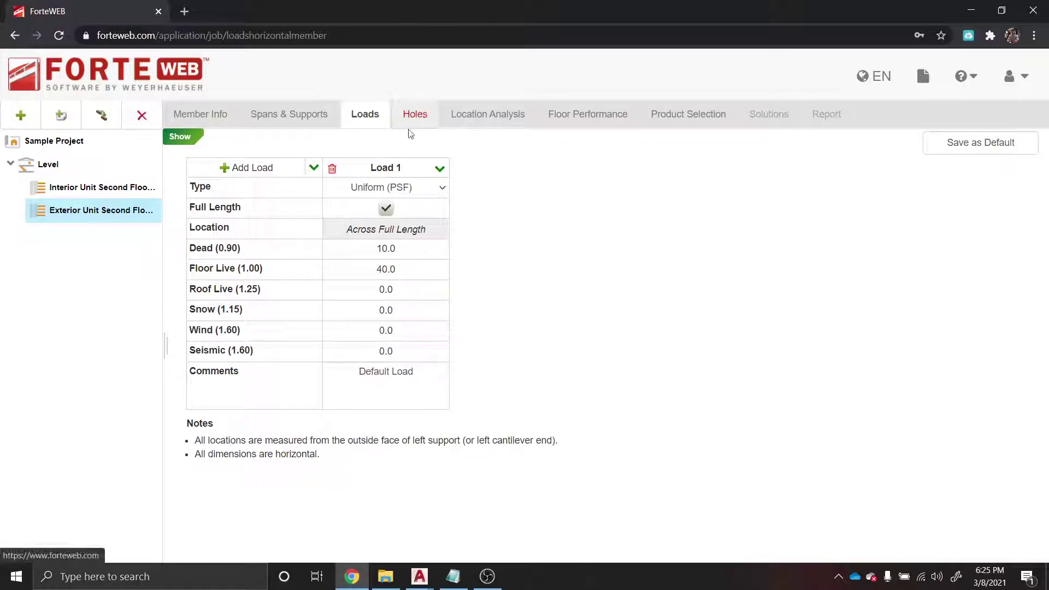
{"action": "left_click", "coordinate": [429, 112]}
{"action": "left_click", "coordinate": [490, 116]}
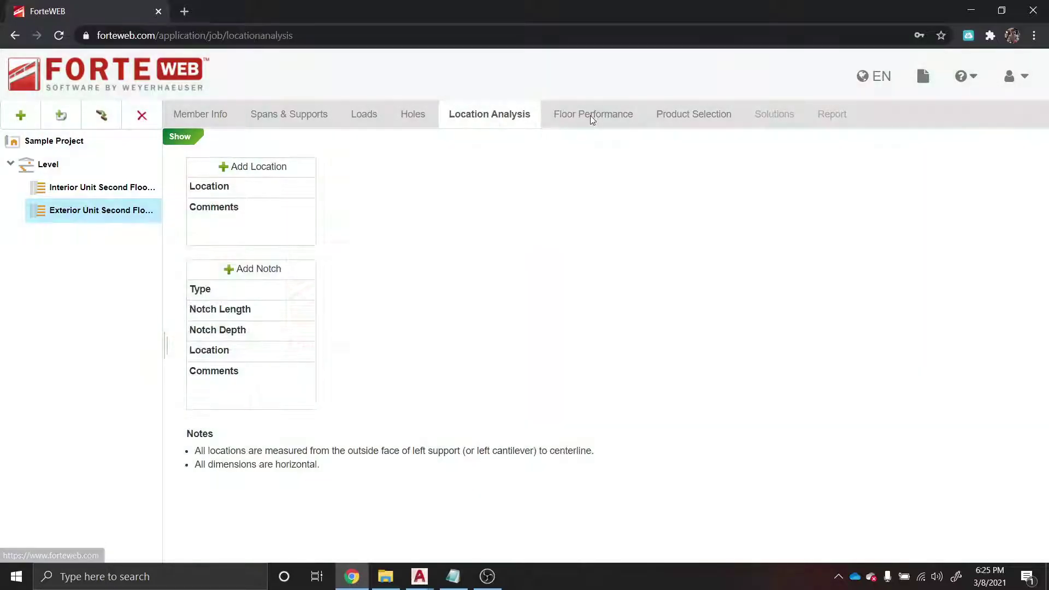
{"action": "left_click", "coordinate": [591, 114]}
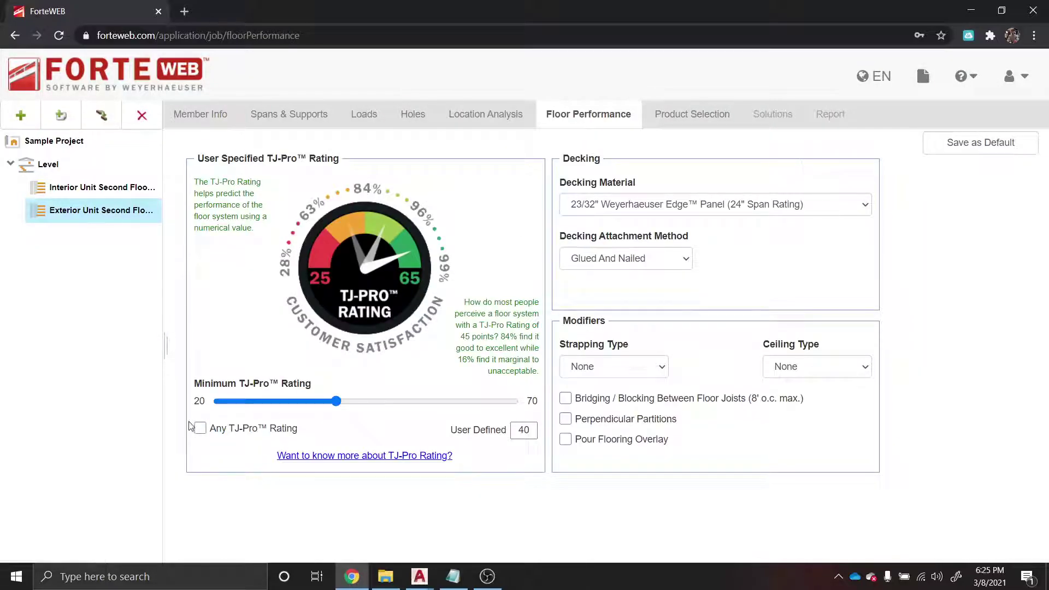
{"action": "left_click", "coordinate": [200, 428]}
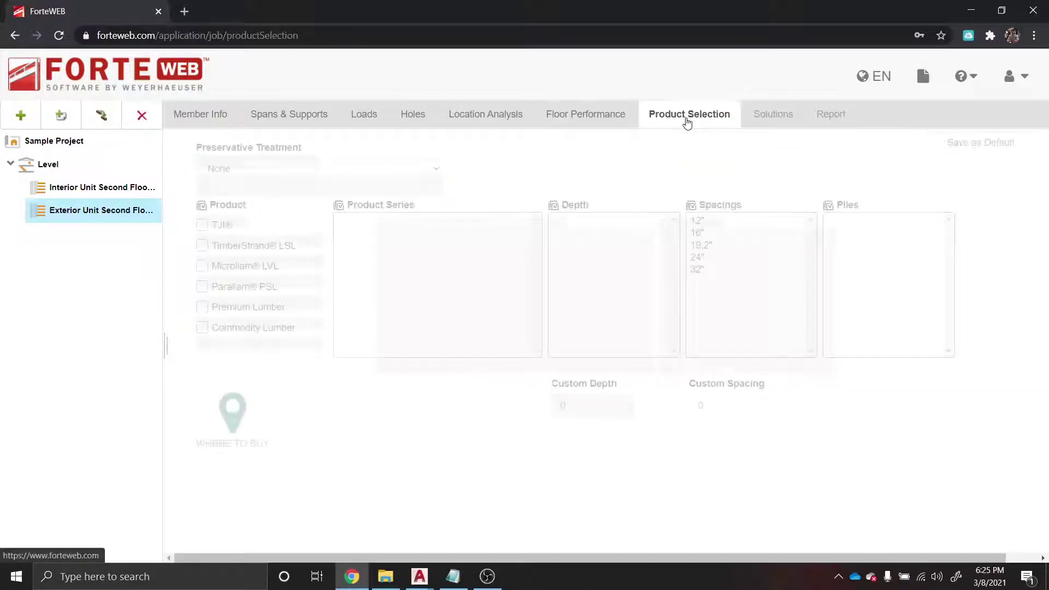
Limit the product choices to TJI 210 through 560, 18" depth, 16" to 24" spacings, and 1 ply.
{"action": "left_click_drag", "start_coordinate": [405, 232], "coordinate": [397, 268]}
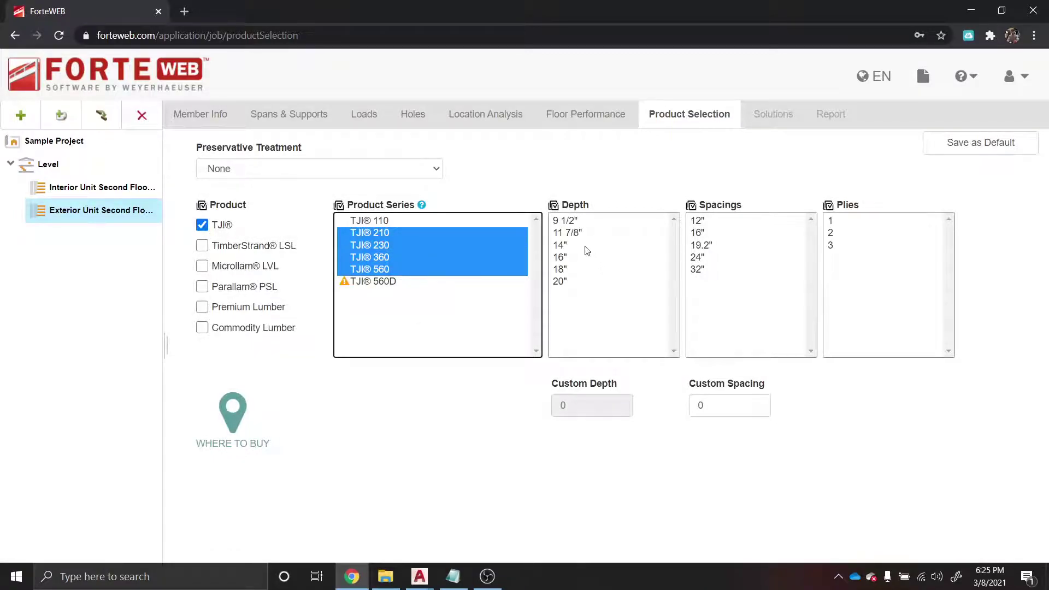
{"action": "left_click", "coordinate": [572, 270]}
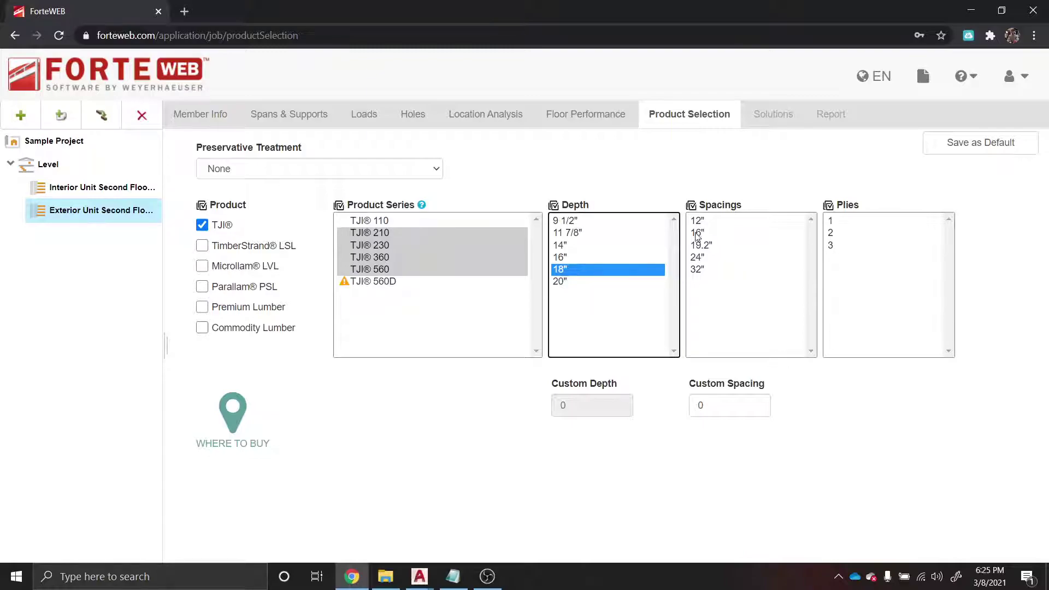
{"action": "left_click", "coordinate": [712, 237]}
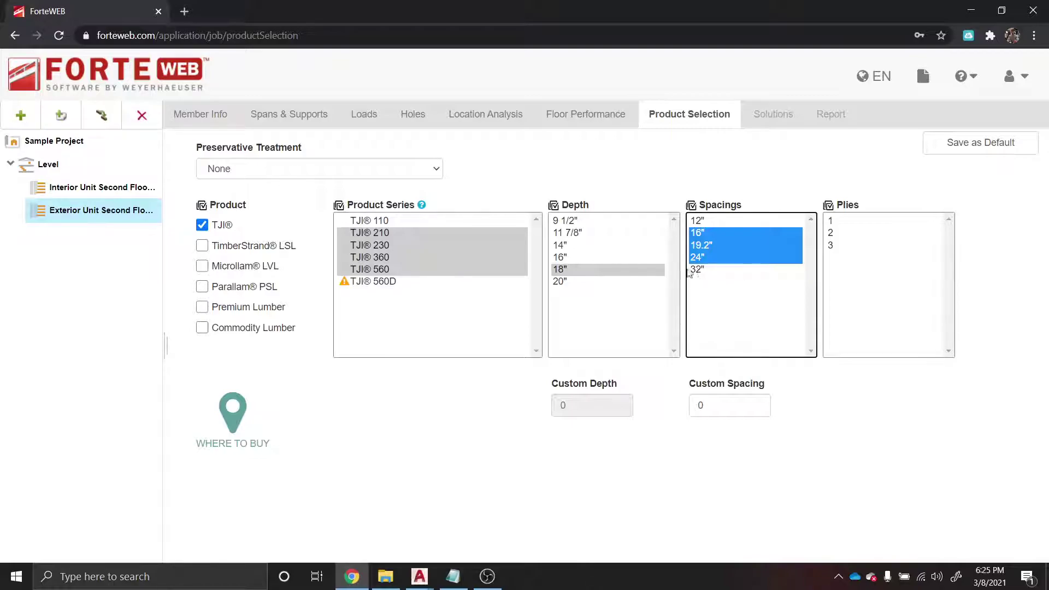
{"action": "left_click", "coordinate": [838, 223]}
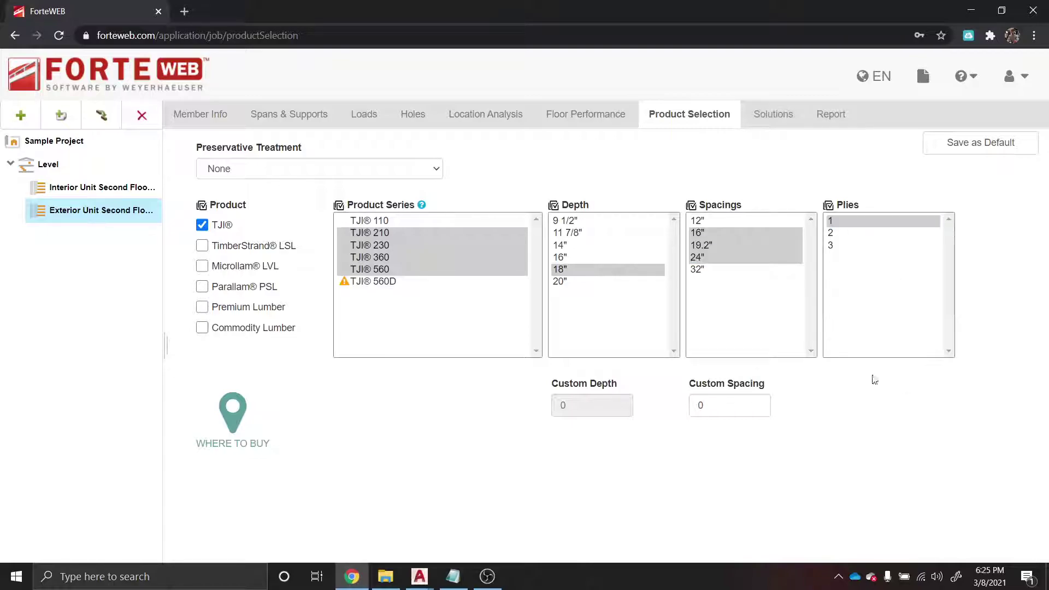
Generate the joist solutions and review the member report's design results, support reactions, bracing and hanger connectors.
{"action": "left_click", "coordinate": [758, 116]}
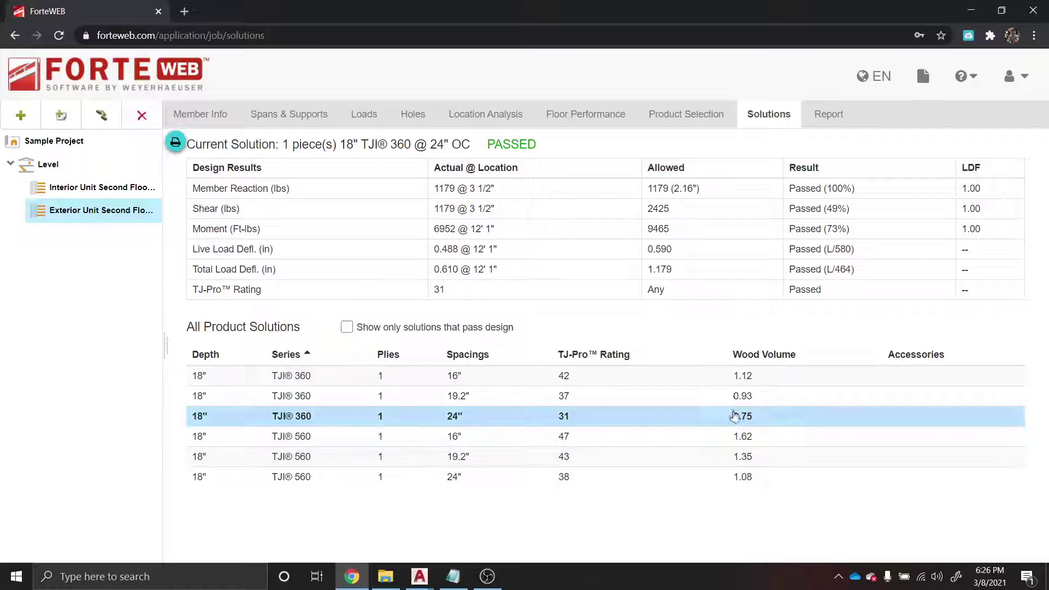
{"action": "left_click", "coordinate": [825, 112]}
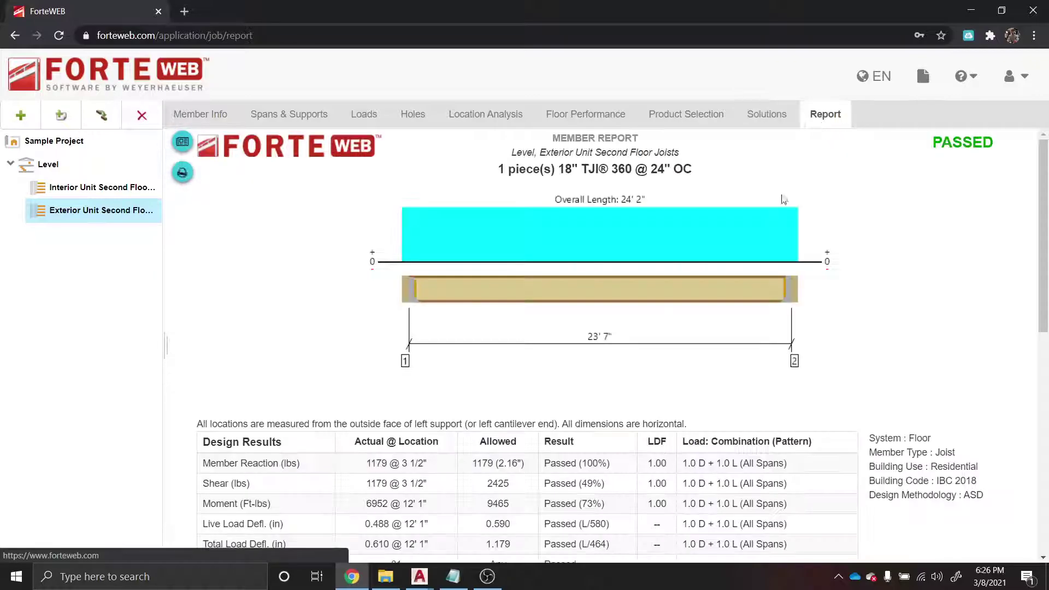
{"action": "scroll", "coordinate": [734, 323], "scroll_direction": "down", "scroll_amount": 1}
{"action": "scroll", "coordinate": [733, 324], "scroll_direction": "down", "scroll_amount": 1}
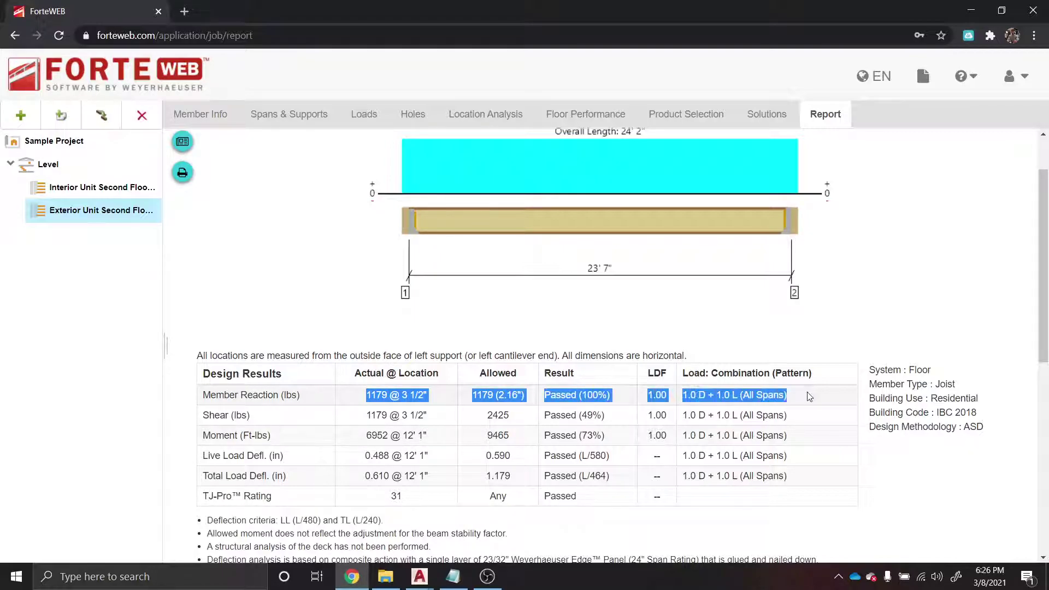
{"action": "left_click", "coordinate": [501, 411]}
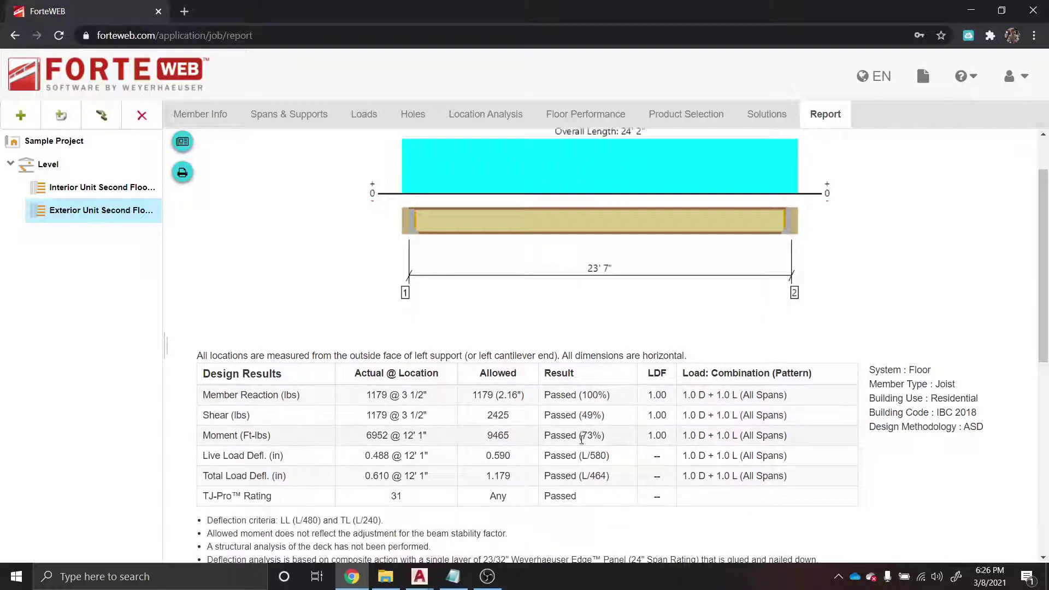
{"action": "scroll", "coordinate": [585, 432], "scroll_direction": "down", "scroll_amount": 1}
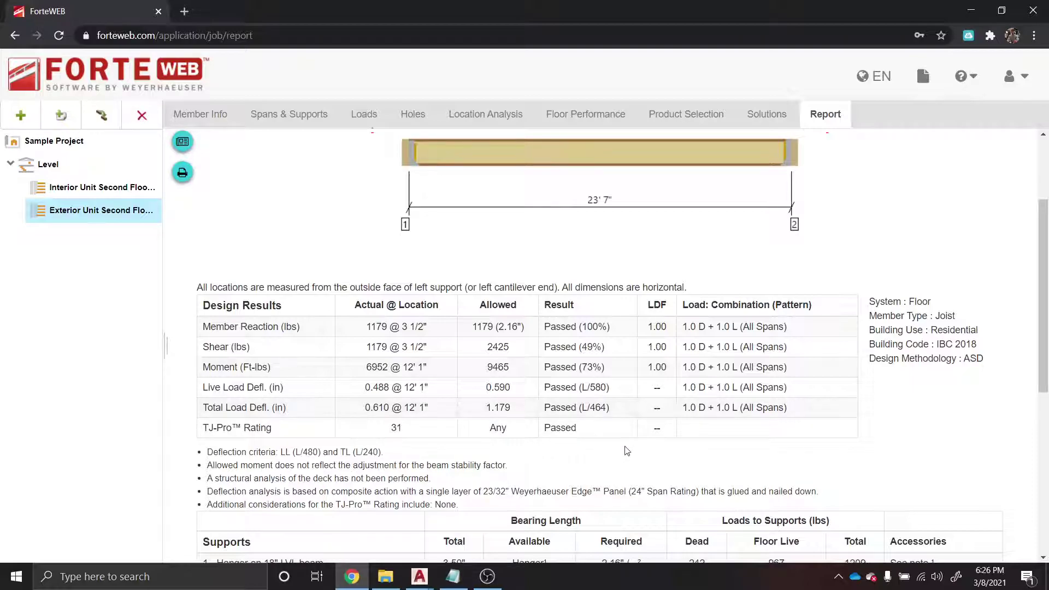
{"action": "scroll", "coordinate": [628, 449], "scroll_direction": "down", "scroll_amount": 7}
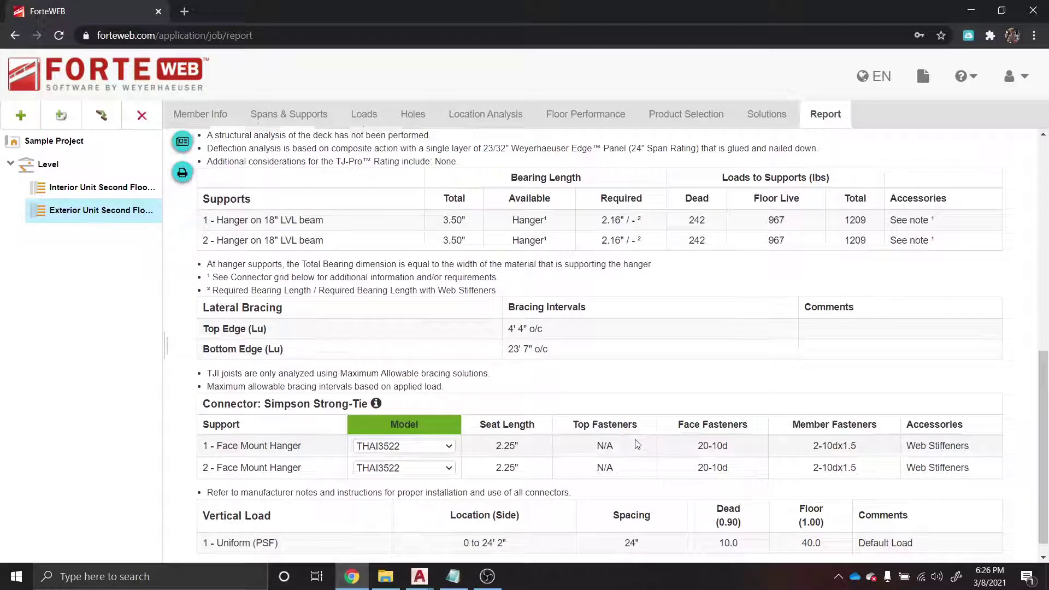
Switch to AutoCAD and place a vertical linear dimension across the joists between grids 6 and 7.
{"action": "left_click", "coordinate": [970, 11]}
{"action": "scroll", "coordinate": [616, 287], "scroll_direction": "down", "scroll_amount": 3}
{"action": "key", "text": "Escape"}
{"action": "key", "text": "Escape"}
{"action": "key", "text": "Escape"}
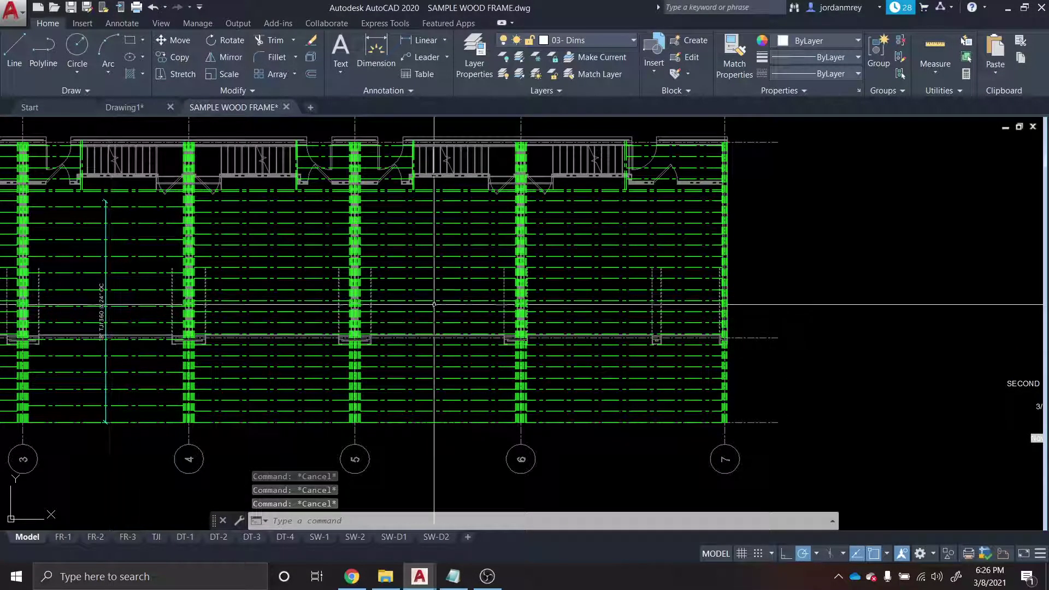
{"action": "left_click", "coordinate": [426, 41]}
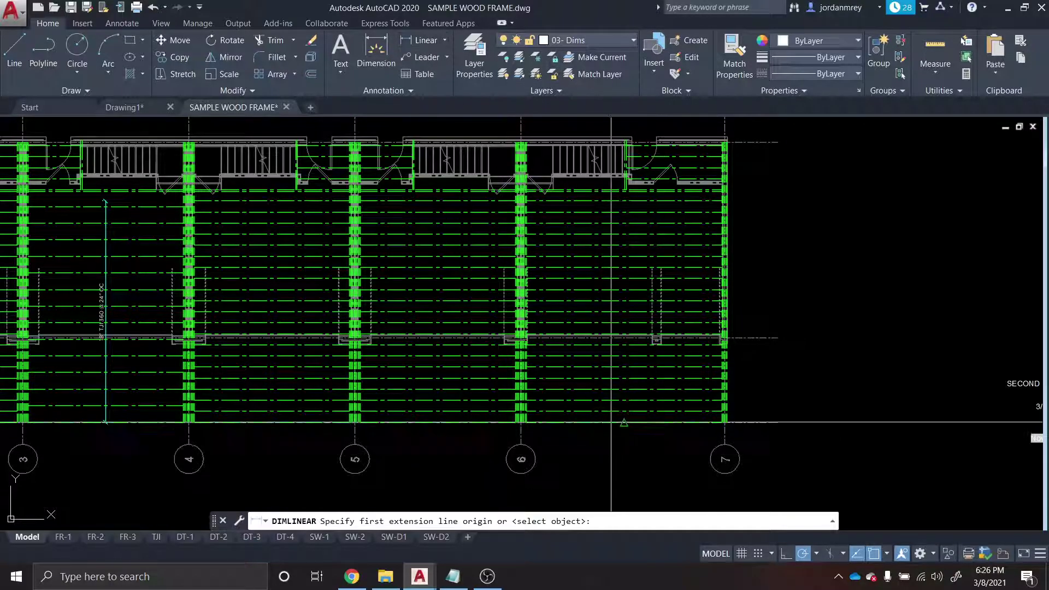
{"action": "left_click", "coordinate": [623, 422]}
{"action": "scroll", "coordinate": [628, 200], "scroll_direction": "up", "scroll_amount": 3}
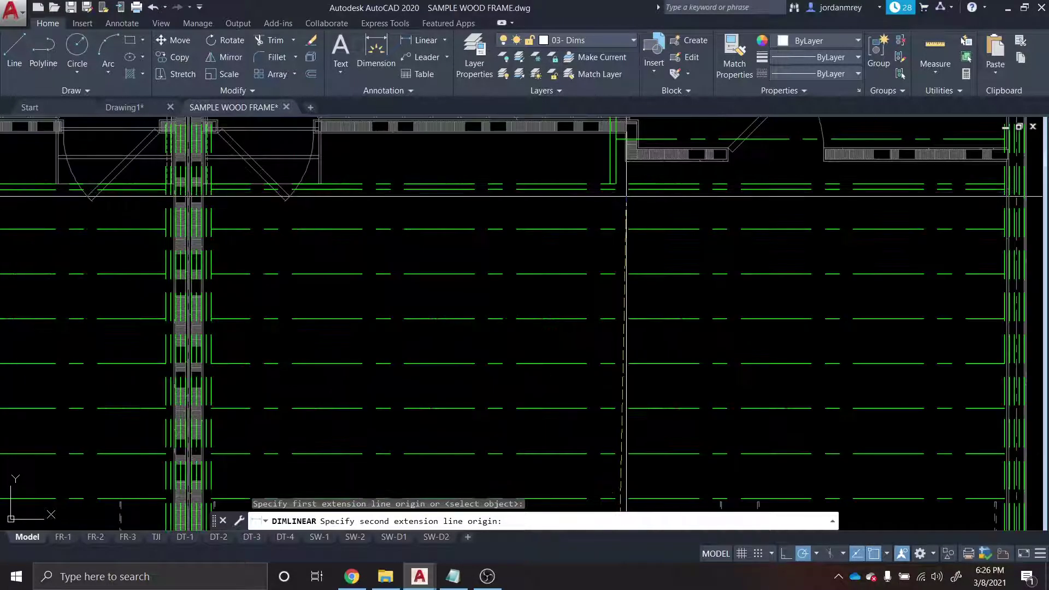
{"action": "left_click", "coordinate": [623, 196]}
{"action": "scroll", "coordinate": [622, 218], "scroll_direction": "up", "scroll_amount": 3}
{"action": "left_click", "coordinate": [622, 230]}
{"action": "scroll", "coordinate": [622, 230], "scroll_direction": "down", "scroll_amount": 8}
{"action": "key", "text": "Escape"}
{"action": "key", "text": "Escape"}
Replace the new dimension's text with 18" TJI 360 @ 24" OC.
{"action": "left_click_drag", "start_coordinate": [625, 394], "coordinate": [693, 325]}
{"action": "scroll", "coordinate": [692, 324], "scroll_direction": "up", "scroll_amount": 2}
{"action": "double_click", "coordinate": [692, 325]}
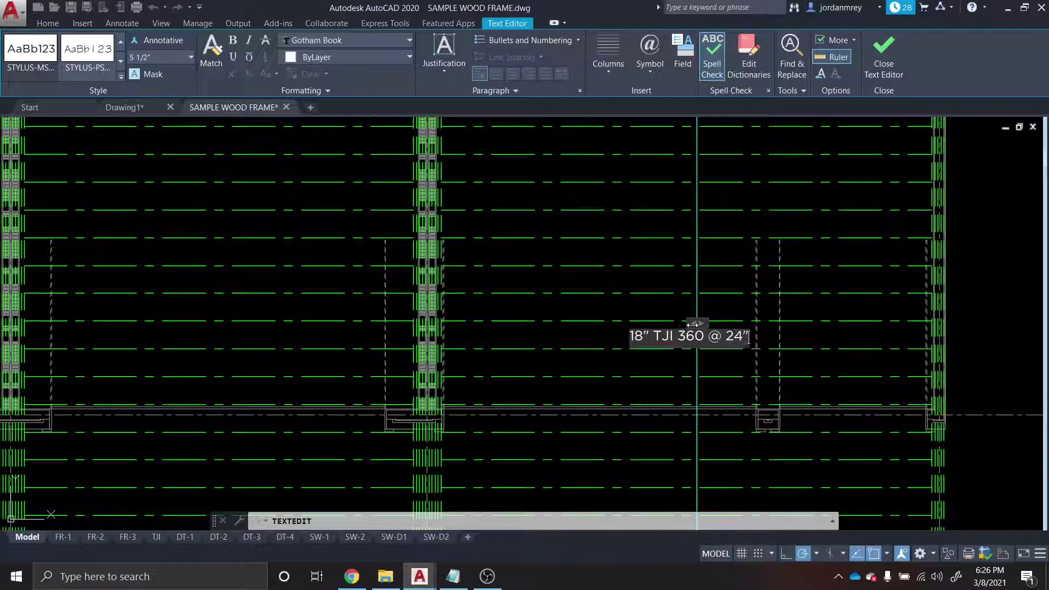
{"action": "left_click", "coordinate": [628, 300]}
{"action": "scroll", "coordinate": [664, 350], "scroll_direction": "down", "scroll_amount": 4}
{"action": "left_click_drag", "start_coordinate": [666, 404], "coordinate": [656, 224]}
{"action": "scroll", "coordinate": [648, 274], "scroll_direction": "up", "scroll_amount": 4}
{"action": "key", "text": "Escape"}
{"action": "key", "text": "Escape"}
Erase the closely spaced joists between grids 6 and 7, keeping the lowest joist line.
{"action": "left_click", "coordinate": [657, 254]}
{"action": "left_click", "coordinate": [619, 153]}
{"action": "left_click_drag", "start_coordinate": [612, 184], "coordinate": [621, 283]}
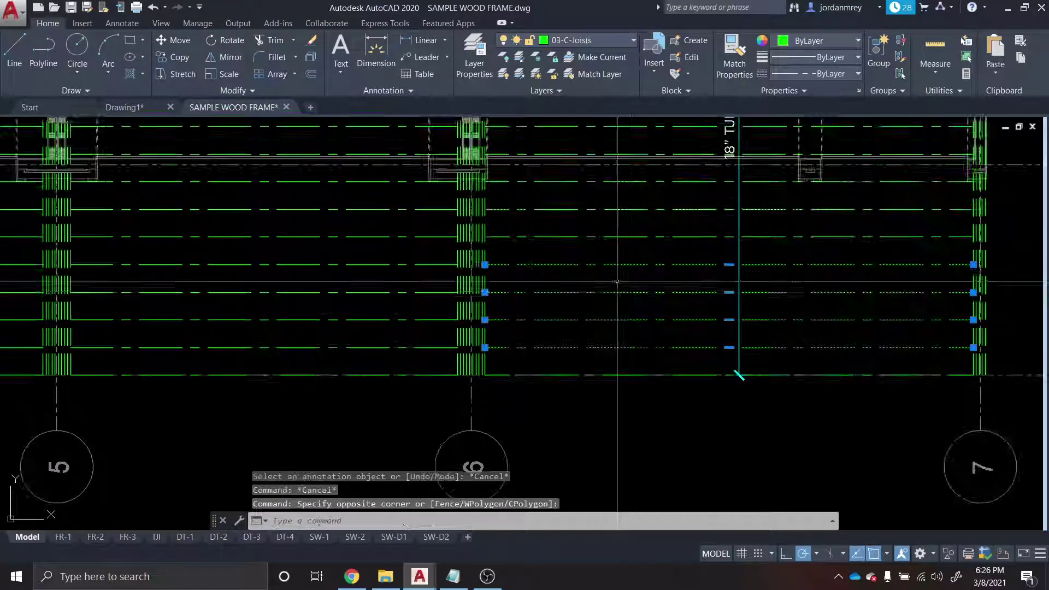
{"action": "key", "text": "Delete"}
{"action": "left_click", "coordinate": [642, 297]}
{"action": "left_click", "coordinate": [612, 176]}
{"action": "left_click_drag", "start_coordinate": [613, 207], "coordinate": [629, 418]}
{"action": "key", "text": "Delete"}
{"action": "left_click", "coordinate": [652, 363]}
{"action": "key", "text": "Delete"}
{"action": "left_click", "coordinate": [653, 353]}
{"action": "left_click", "coordinate": [620, 193]}
{"action": "left_click_drag", "start_coordinate": [620, 207], "coordinate": [628, 354]}
{"action": "key", "text": "Delete"}
{"action": "left_click", "coordinate": [669, 349]}
{"action": "left_click", "coordinate": [639, 169]}
{"action": "key", "text": "Delete"}
Copy the lowest joist between grids 6 and 7 upward by 24".
{"action": "scroll", "coordinate": [639, 168], "scroll_direction": "down", "scroll_amount": 2}
{"action": "scroll", "coordinate": [649, 422], "scroll_direction": "up", "scroll_amount": 2}
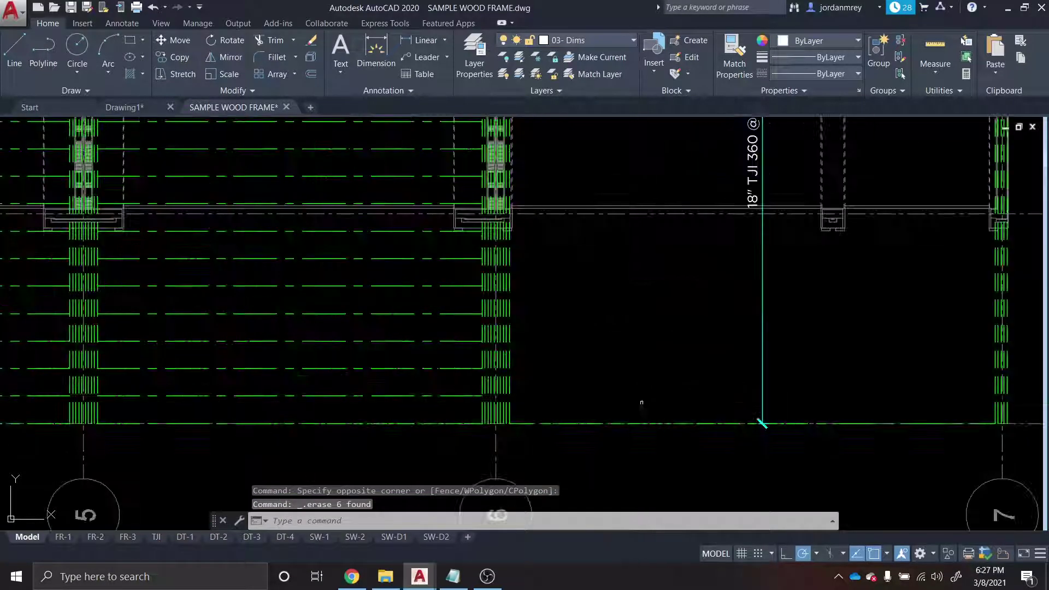
{"action": "left_click", "coordinate": [649, 422]}
{"action": "type", "text": "co"}
{"action": "key", "text": "Return"}
{"action": "scroll", "coordinate": [510, 435], "scroll_direction": "up", "scroll_amount": 4}
{"action": "left_click", "coordinate": [511, 400]}
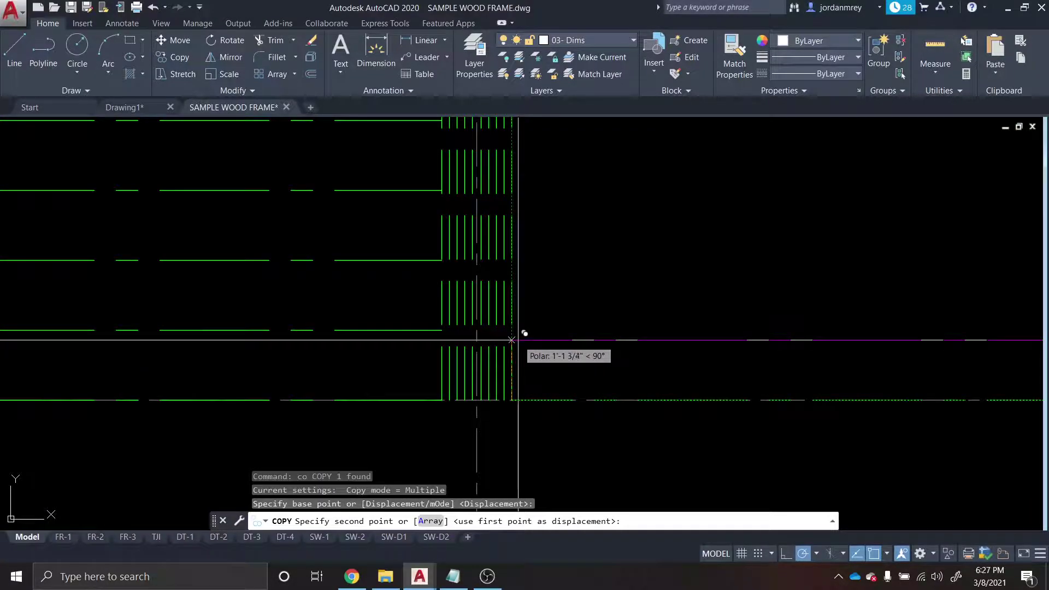
{"action": "type", "text": "24"}
{"action": "key", "text": "Return"}
{"action": "key", "text": "Escape"}
{"action": "key", "text": "Escape"}
Copy the second joist repeatedly at 24" spacing to fill the bay between grids 6 and 7.
{"action": "left_click", "coordinate": [631, 344]}
{"action": "left_click", "coordinate": [609, 261]}
{"action": "type", "text": "co"}
{"action": "key", "text": "Return"}
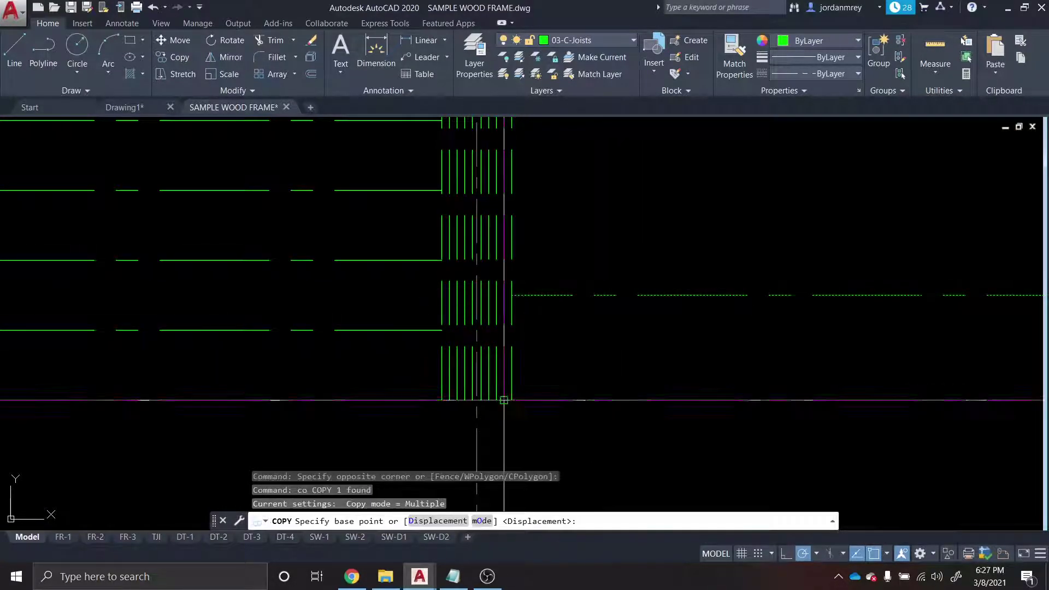
{"action": "left_click", "coordinate": [520, 190]}
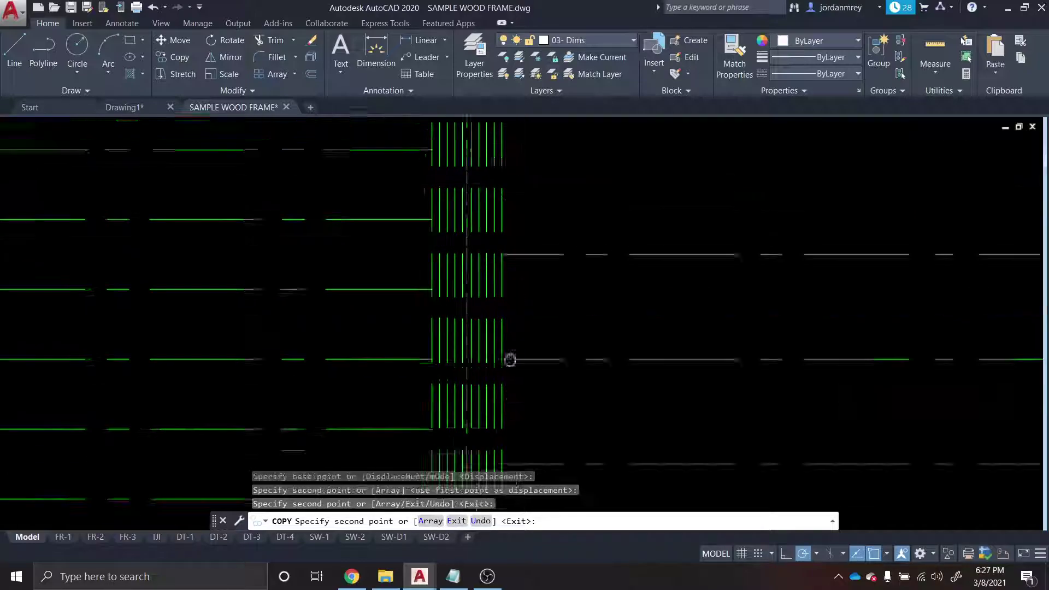
{"action": "left_click", "coordinate": [514, 313]}
{"action": "left_click", "coordinate": [501, 363]}
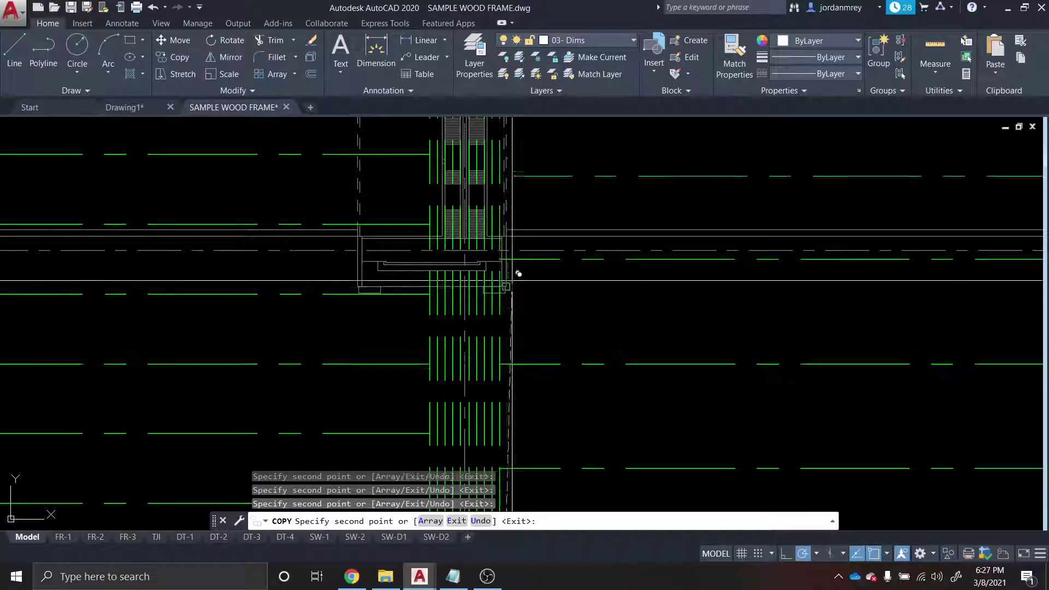
{"action": "scroll", "coordinate": [502, 260], "scroll_direction": "up", "scroll_amount": 4}
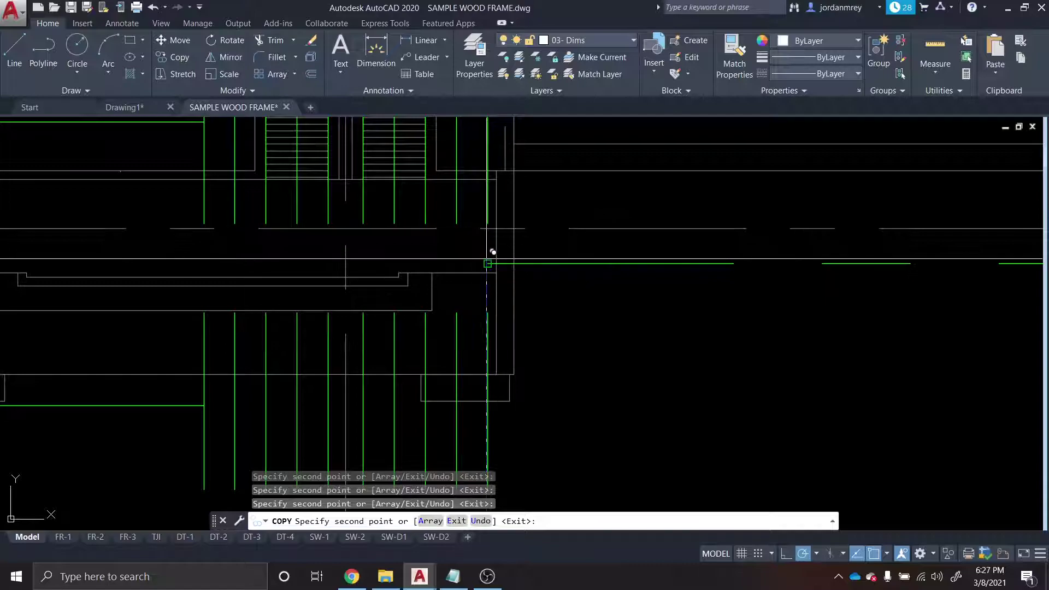
{"action": "left_click", "coordinate": [487, 262]}
{"action": "scroll", "coordinate": [491, 271], "scroll_direction": "down", "scroll_amount": 4}
{"action": "left_click_drag", "start_coordinate": [494, 263], "coordinate": [499, 418]}
{"action": "left_click", "coordinate": [495, 322]}
{"action": "left_click_drag", "start_coordinate": [540, 263], "coordinate": [574, 323]}
{"action": "left_click", "coordinate": [496, 298]}
{"action": "left_click_drag", "start_coordinate": [528, 208], "coordinate": [528, 333]}
{"action": "left_click", "coordinate": [497, 318]}
{"action": "left_click_drag", "start_coordinate": [531, 293], "coordinate": [548, 402]}
{"action": "left_click", "coordinate": [515, 322]}
{"action": "left_click_drag", "start_coordinate": [524, 243], "coordinate": [530, 353]}
{"action": "left_click", "coordinate": [521, 331]}
{"action": "left_click_drag", "start_coordinate": [532, 236], "coordinate": [522, 371]}
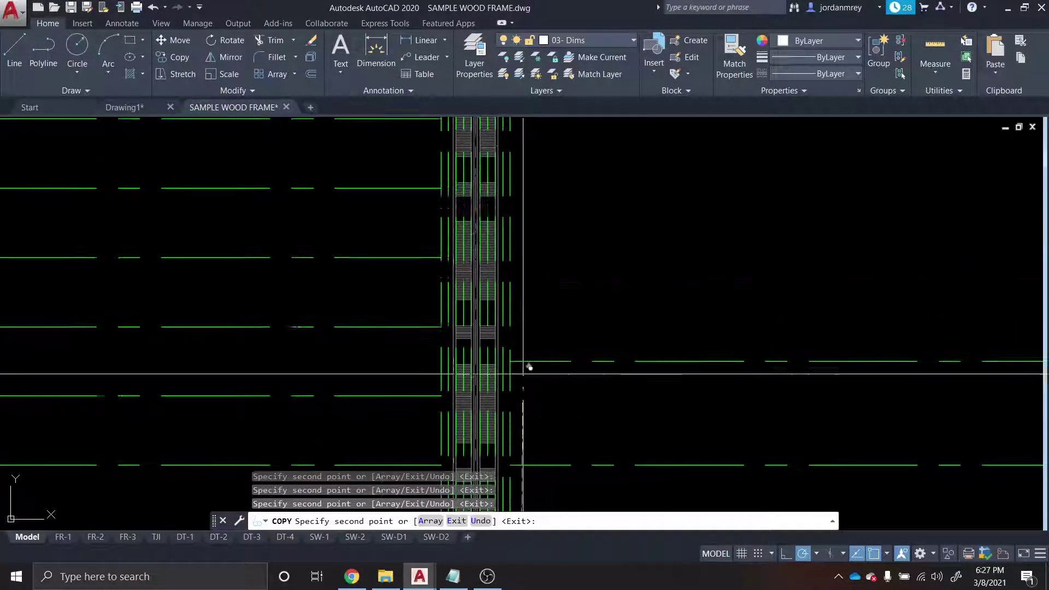
{"action": "left_click", "coordinate": [511, 361]}
{"action": "left_click_drag", "start_coordinate": [537, 267], "coordinate": [538, 368]}
{"action": "left_click", "coordinate": [512, 357]}
{"action": "left_click_drag", "start_coordinate": [554, 314], "coordinate": [555, 449]}
{"action": "key", "text": "Escape"}
Save the drawing.
{"action": "scroll", "coordinate": [523, 382], "scroll_direction": "down", "scroll_amount": 5}
{"action": "type", "text": "qsave"}
{"action": "key", "text": "Return"}
Erase the existing closely spaced joists between grids 5 and 6.
{"action": "scroll", "coordinate": [574, 360], "scroll_direction": "up", "scroll_amount": 2}
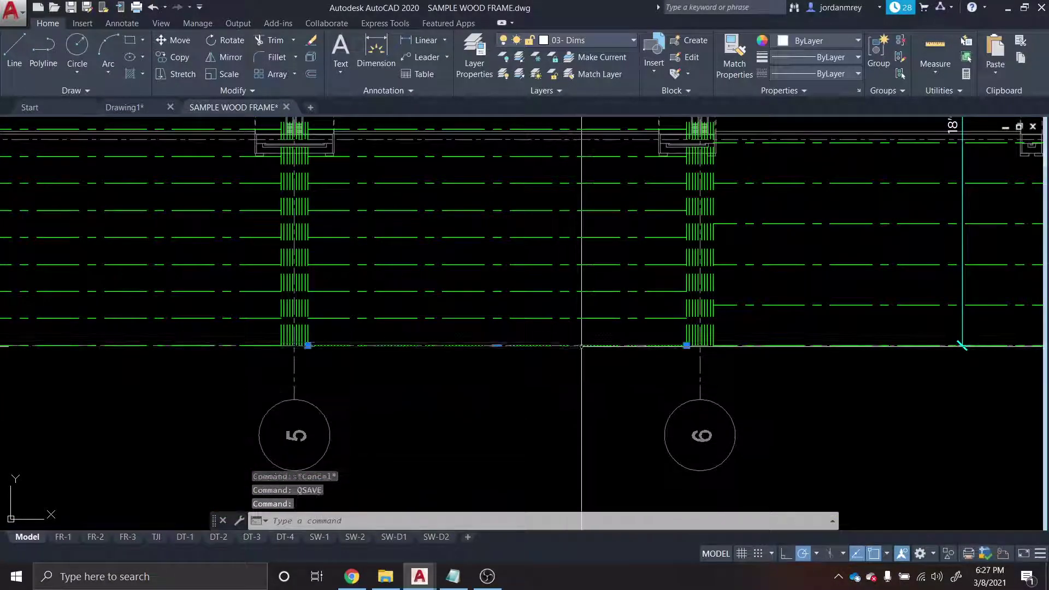
{"action": "left_click", "coordinate": [550, 178]}
{"action": "left_click_drag", "start_coordinate": [551, 191], "coordinate": [543, 383]}
{"action": "key", "text": "Delete"}
{"action": "left_click", "coordinate": [581, 308]}
{"action": "left_click", "coordinate": [560, 176]}
{"action": "left_click_drag", "start_coordinate": [560, 175], "coordinate": [556, 345]}
{"action": "key", "text": "Delete"}
{"action": "left_click", "coordinate": [532, 175]}
{"action": "key", "text": "Delete"}
{"action": "scroll", "coordinate": [674, 277], "scroll_direction": "down", "scroll_amount": 4}
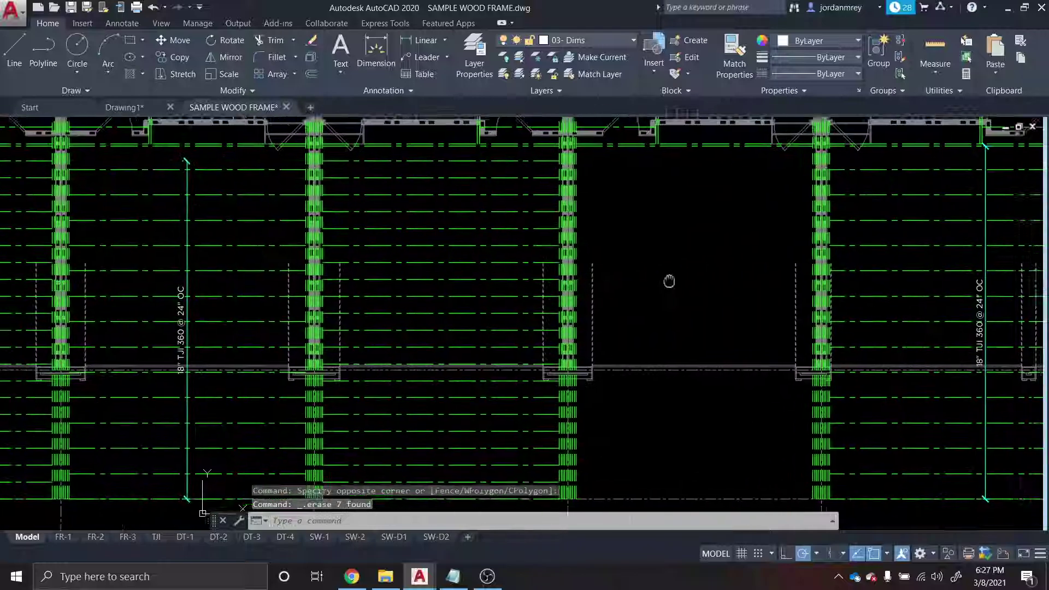
{"action": "scroll", "coordinate": [495, 378], "scroll_direction": "up", "scroll_amount": 3}
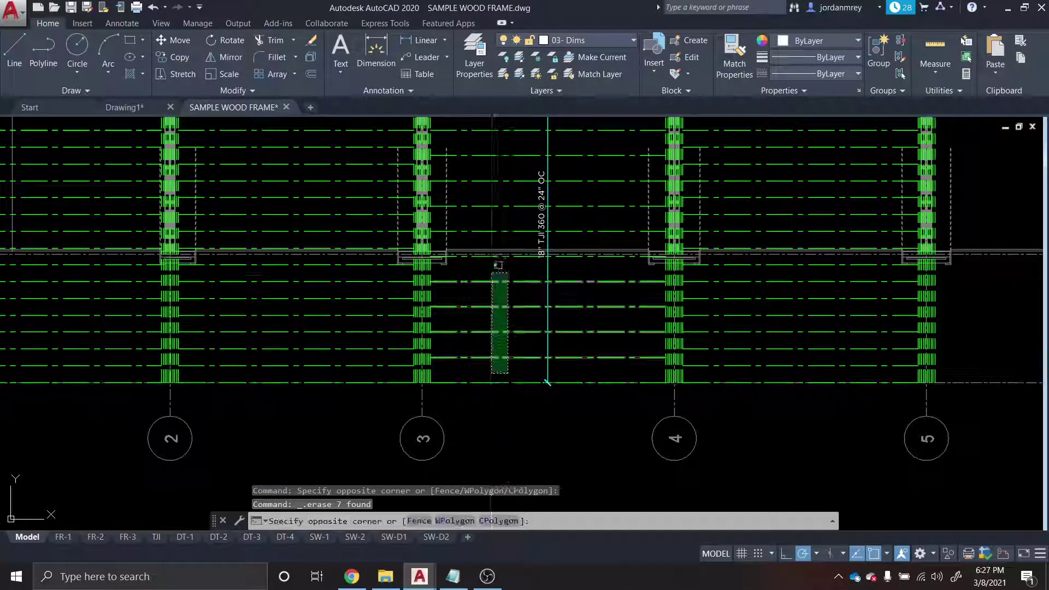
{"action": "left_click", "coordinate": [492, 271]}
{"action": "left_click_drag", "start_coordinate": [491, 282], "coordinate": [490, 324]}
{"action": "scroll", "coordinate": [494, 322], "scroll_direction": "down", "scroll_amount": 2}
{"action": "key", "text": "Escape"}
{"action": "key", "text": "Escape"}
Erase the closely spaced joists between grids 4 and 5, keeping the lowest joist line.
{"action": "scroll", "coordinate": [689, 382], "scroll_direction": "up", "scroll_amount": 4}
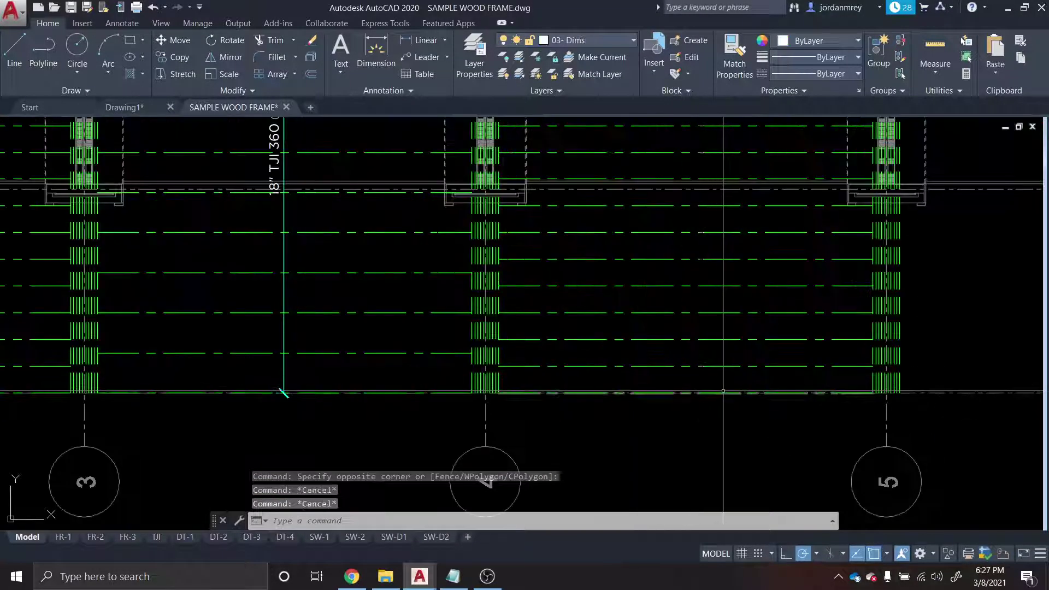
{"action": "left_click", "coordinate": [731, 331]}
{"action": "key", "text": "Delete"}
{"action": "scroll", "coordinate": [710, 328], "scroll_direction": "down", "scroll_amount": 3}
{"action": "scroll", "coordinate": [643, 319], "scroll_direction": "up", "scroll_amount": 3}
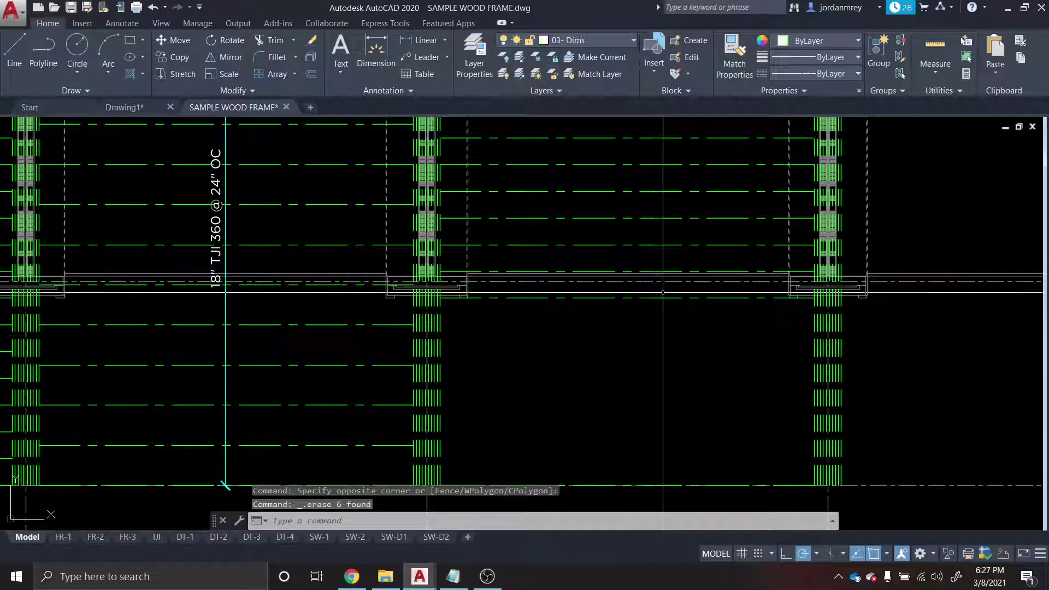
{"action": "key", "text": "Delete"}
{"action": "left_click_drag", "start_coordinate": [670, 262], "coordinate": [643, 350]}
{"action": "left_click", "coordinate": [646, 344]}
{"action": "left_click", "coordinate": [617, 184]}
{"action": "key", "text": "Delete"}
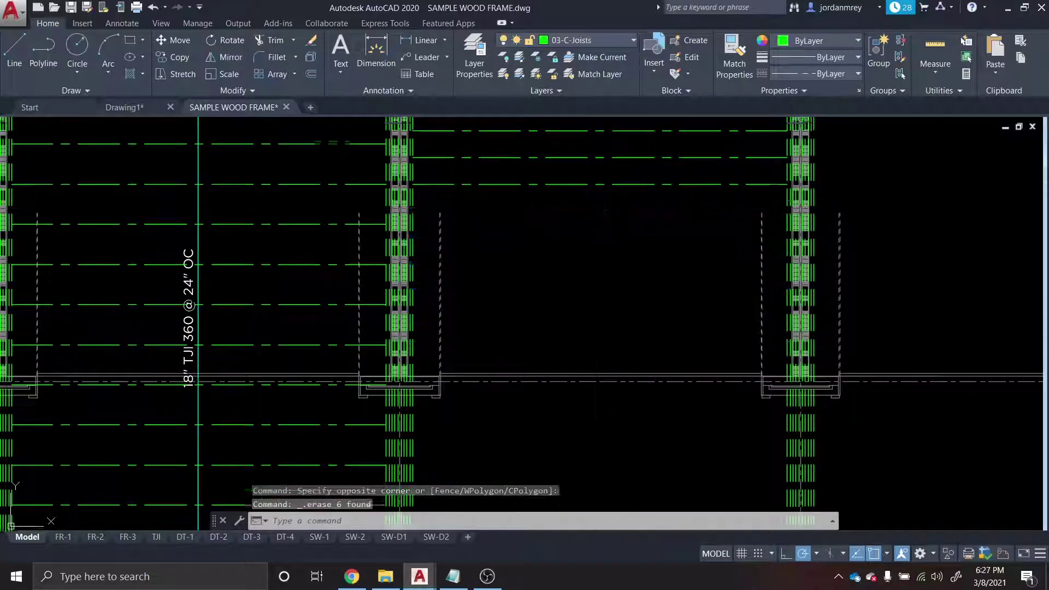
{"action": "left_click", "coordinate": [623, 367]}
{"action": "left_click", "coordinate": [603, 192]}
{"action": "key", "text": "Delete"}
Erase the closely spaced joists between grids 2 and 3, keeping the lowest joist line.
{"action": "scroll", "coordinate": [600, 195], "scroll_direction": "down", "scroll_amount": 3}
{"action": "scroll", "coordinate": [470, 241], "scroll_direction": "up", "scroll_amount": 3}
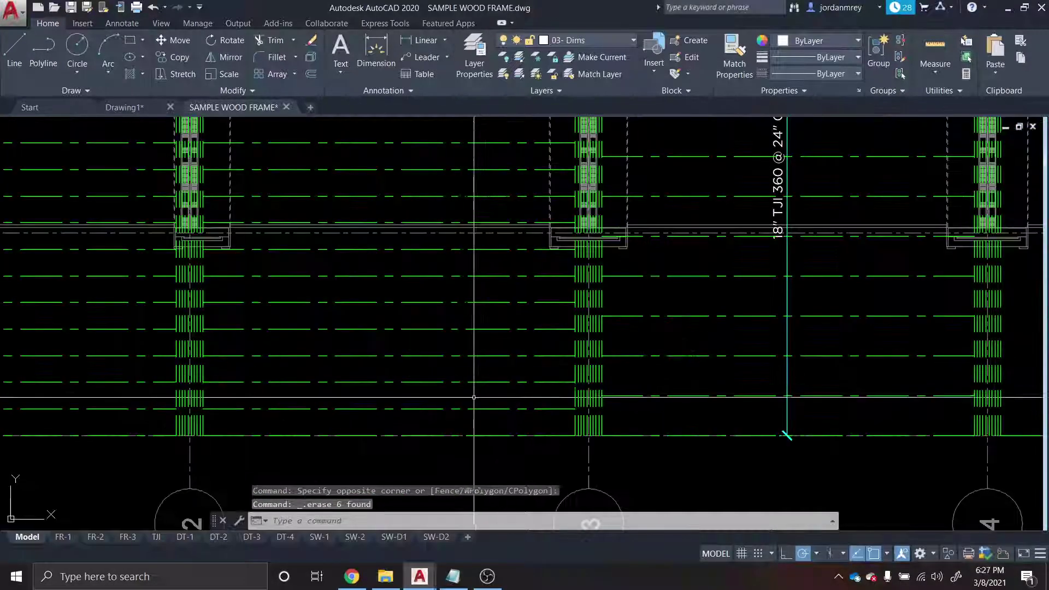
{"action": "left_click", "coordinate": [488, 422]}
{"action": "left_click", "coordinate": [473, 244]}
{"action": "key", "text": "Delete"}
{"action": "left_click_drag", "start_coordinate": [464, 267], "coordinate": [466, 387]}
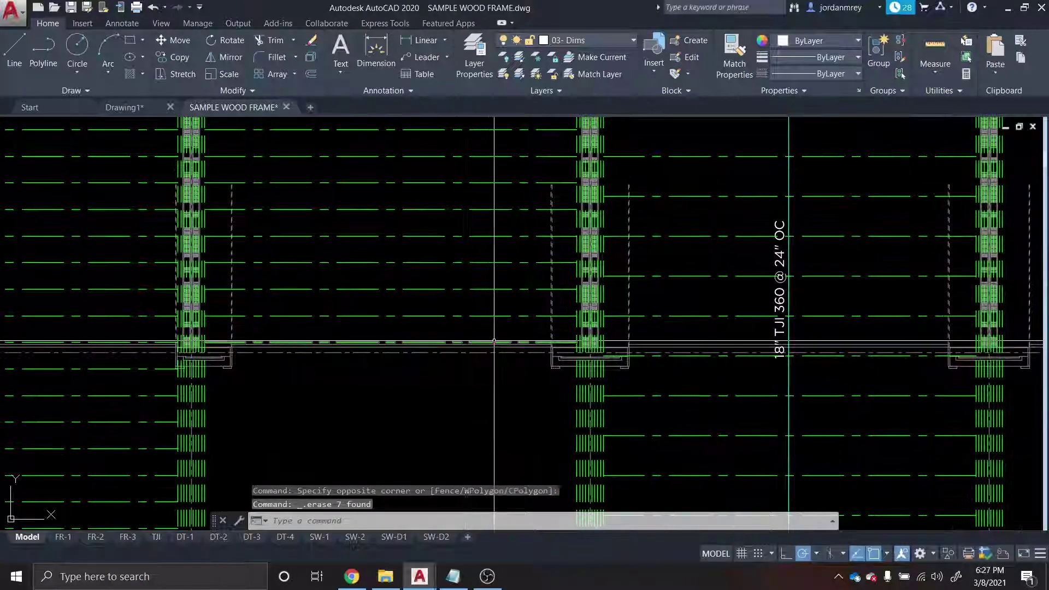
{"action": "left_click", "coordinate": [496, 325]}
{"action": "left_click", "coordinate": [489, 143]}
{"action": "key", "text": "Delete"}
{"action": "left_click_drag", "start_coordinate": [484, 165], "coordinate": [531, 383]}
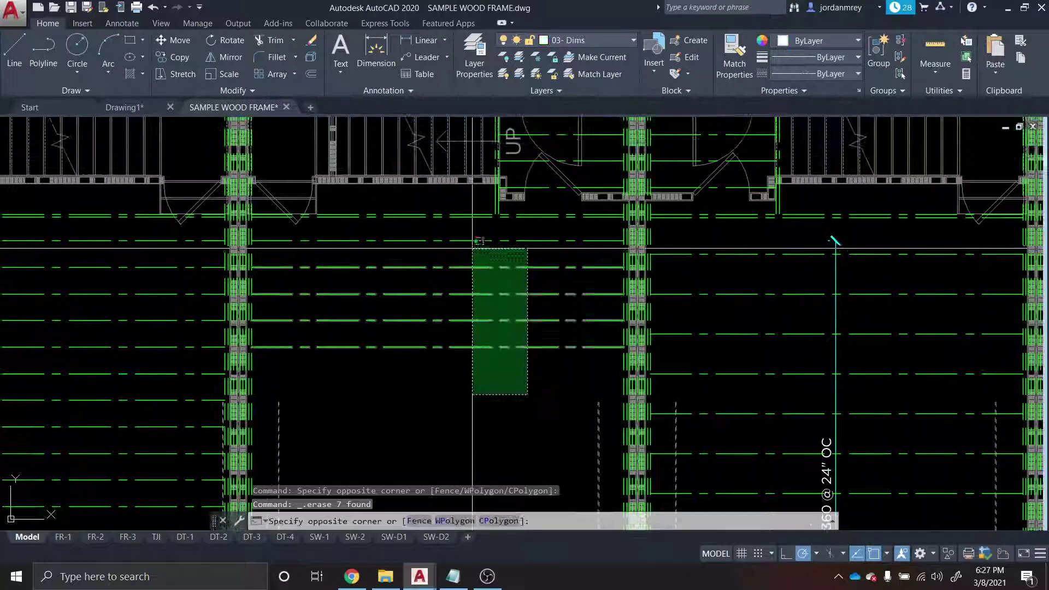
Erase the closely spaced joists between grids 1 and 2 from the lower end up to grid B, keeping the lowest joist line.
{"action": "scroll", "coordinate": [570, 214], "scroll_direction": "down", "scroll_amount": 4}
{"action": "scroll", "coordinate": [352, 429], "scroll_direction": "up", "scroll_amount": 2}
{"action": "left_click", "coordinate": [368, 433]}
{"action": "left_click", "coordinate": [358, 329]}
{"action": "key", "text": "Delete"}
{"action": "scroll", "coordinate": [378, 321], "scroll_direction": "up", "scroll_amount": 2}
{"action": "scroll", "coordinate": [385, 323], "scroll_direction": "up", "scroll_amount": 2}
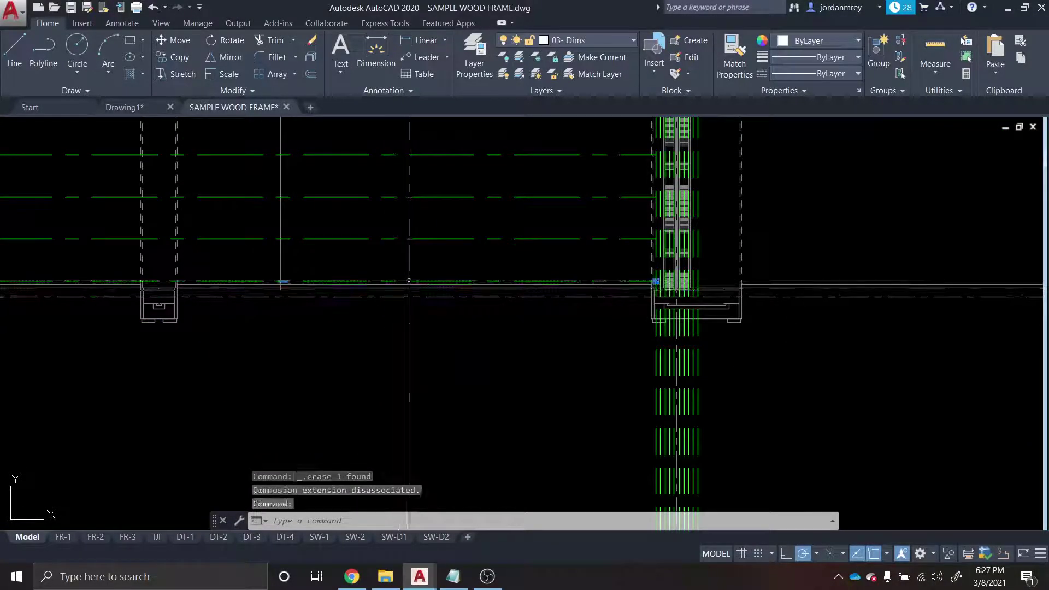
{"action": "key", "text": "Delete"}
Erase the remaining closely spaced joists between grids 1 and 2 from grid B up to the double line below the stairs.
{"action": "scroll", "coordinate": [409, 280], "scroll_direction": "down", "scroll_amount": 2}
{"action": "left_click_drag", "start_coordinate": [421, 277], "coordinate": [423, 412]}
{"action": "left_click", "coordinate": [428, 400]}
{"action": "left_click", "coordinate": [398, 201]}
{"action": "key", "text": "Delete"}
{"action": "left_click_drag", "start_coordinate": [395, 204], "coordinate": [414, 433]}
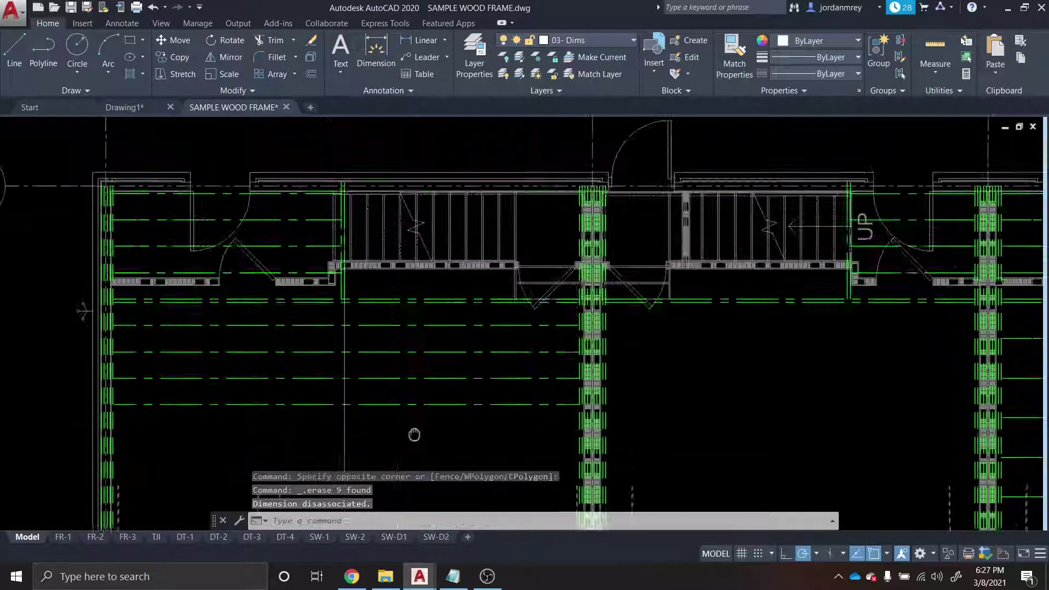
{"action": "left_click", "coordinate": [447, 442]}
{"action": "left_click", "coordinate": [427, 315]}
{"action": "key", "text": "Delete"}
Save the drawing.
{"action": "scroll", "coordinate": [464, 350], "scroll_direction": "down", "scroll_amount": 4}
{"action": "left_click_drag", "start_coordinate": [508, 383], "coordinate": [464, 257]}
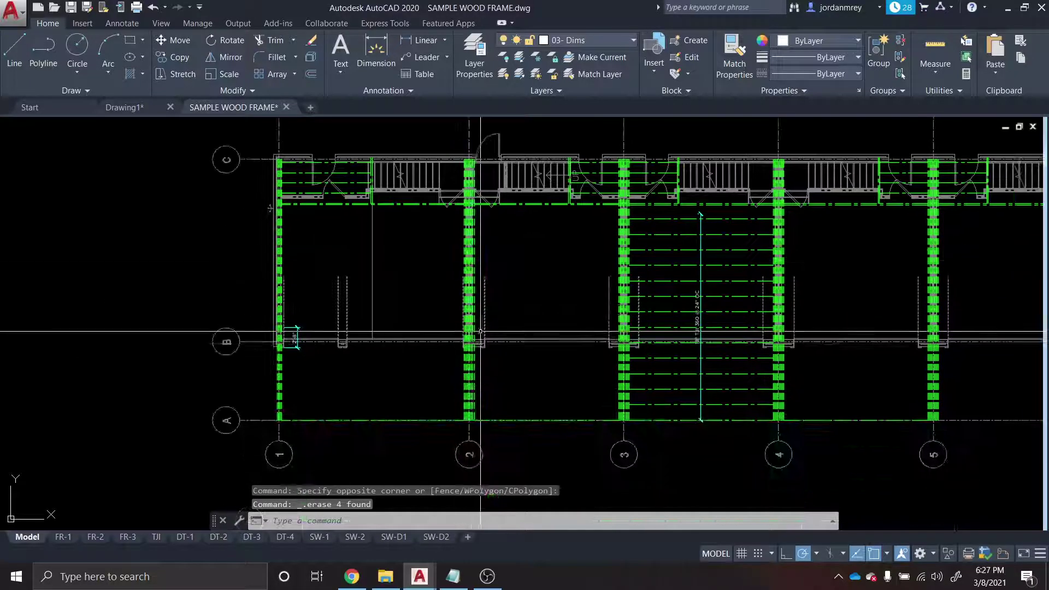
{"action": "type", "text": "qsav"}
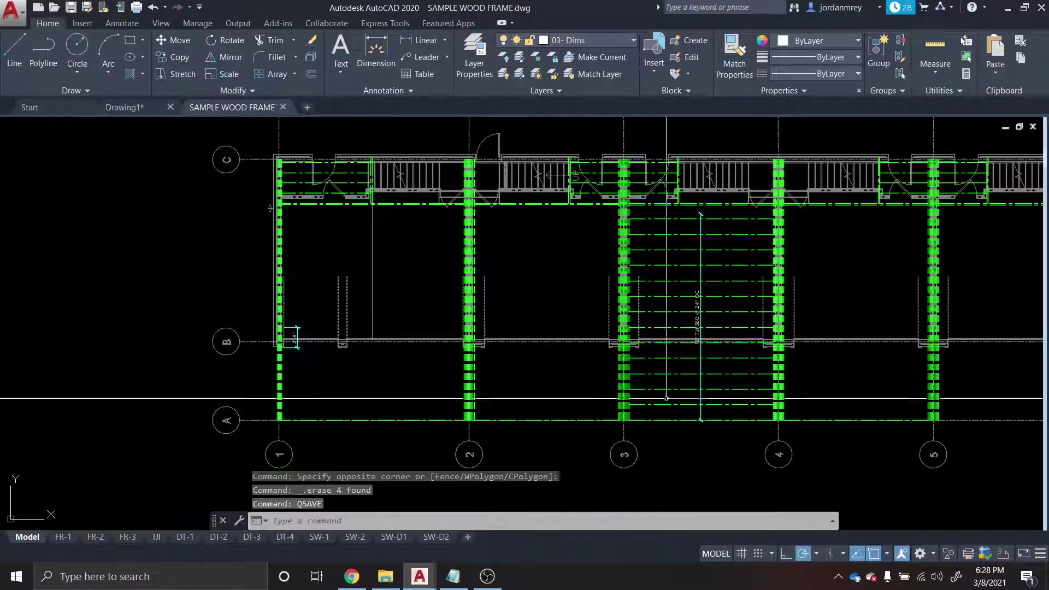
Copy the 24" OC joists between grids 3 and 4 into the bay between grids 4 and 5, aligning matching pier corners on grid B.
{"action": "scroll", "coordinate": [775, 425], "scroll_direction": "up", "scroll_amount": 4}
{"action": "left_click", "coordinate": [714, 395]}
{"action": "left_click", "coordinate": [695, 265]}
{"action": "left_click_drag", "start_coordinate": [687, 280], "coordinate": [672, 391]}
{"action": "left_click", "coordinate": [671, 390]}
{"action": "left_click", "coordinate": [665, 325]}
{"action": "left_click", "coordinate": [639, 375]}
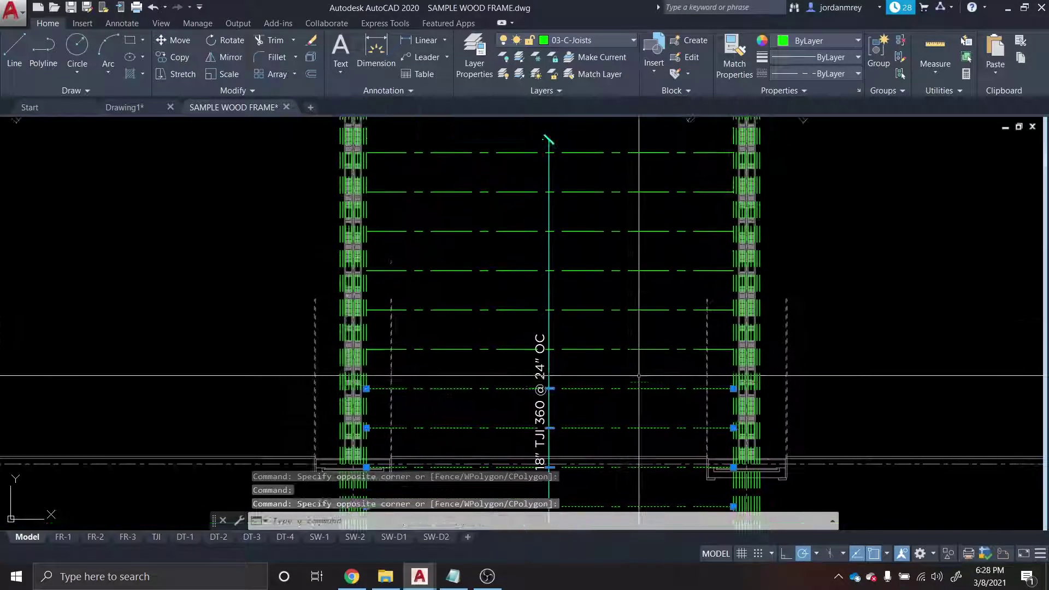
{"action": "left_click", "coordinate": [617, 244]}
{"action": "scroll", "coordinate": [616, 245], "scroll_direction": "down", "scroll_amount": 4}
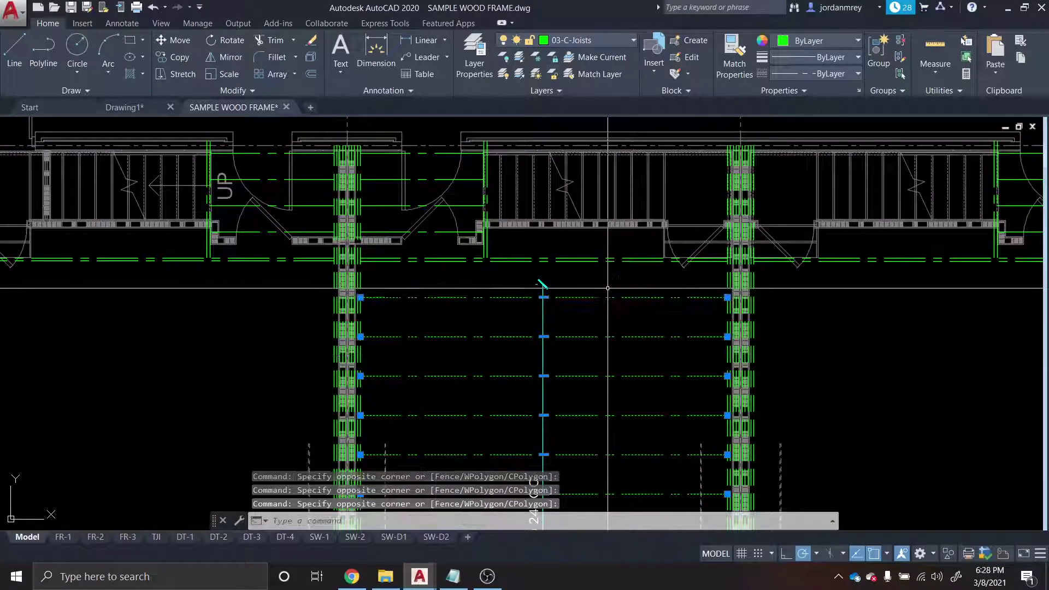
{"action": "scroll", "coordinate": [595, 356], "scroll_direction": "up", "scroll_amount": 6}
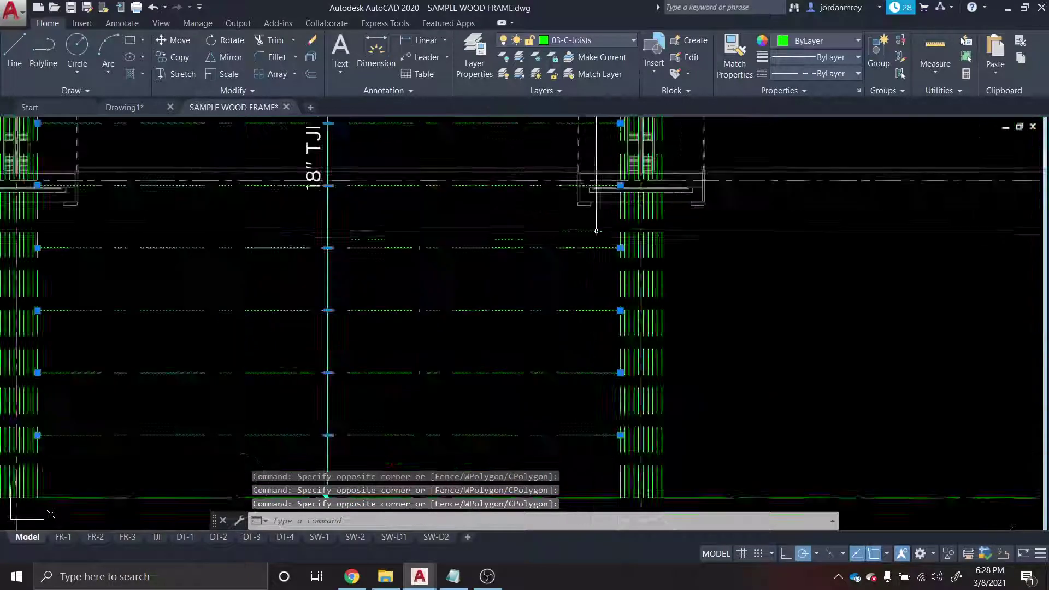
{"action": "type", "text": "co"}
{"action": "key", "text": "Return"}
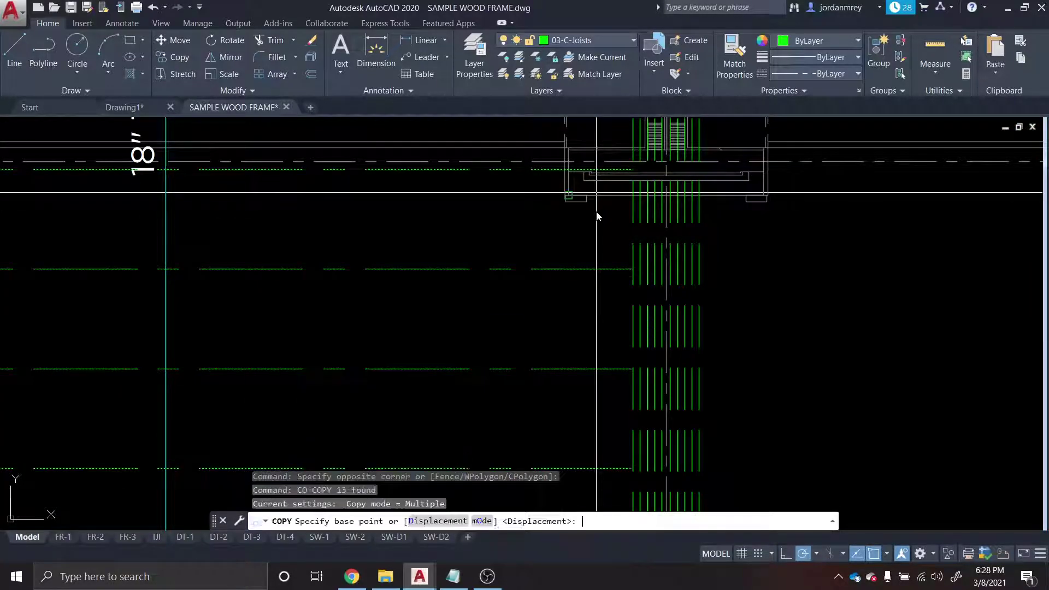
{"action": "scroll", "coordinate": [562, 235], "scroll_direction": "up", "scroll_amount": 3}
{"action": "scroll", "coordinate": [562, 235], "scroll_direction": "up", "scroll_amount": 4}
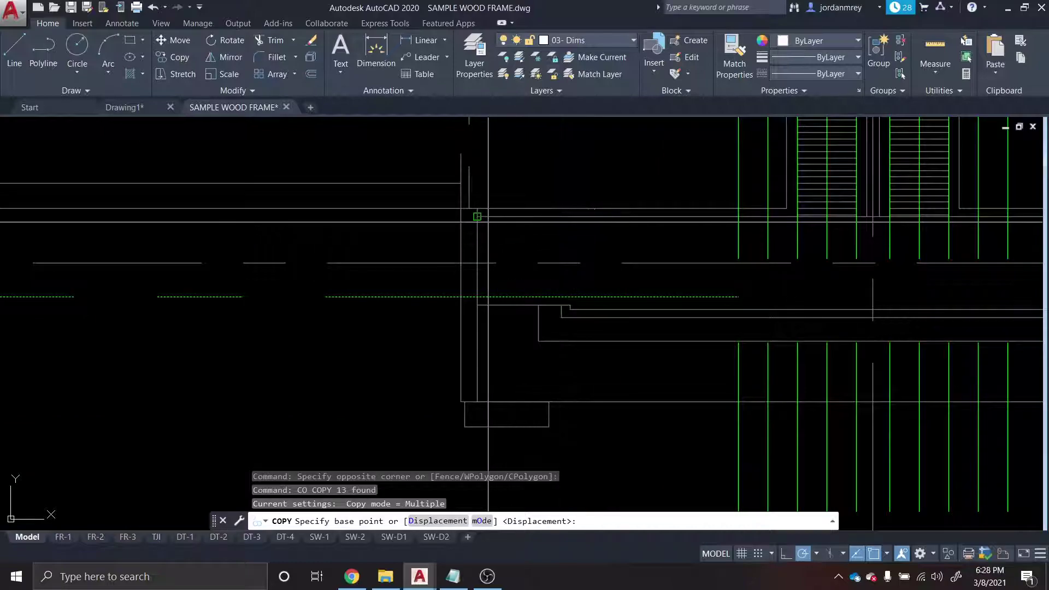
{"action": "left_click", "coordinate": [479, 216]}
{"action": "scroll", "coordinate": [479, 216], "scroll_direction": "down", "scroll_amount": 6}
{"action": "mouse_move", "coordinate": [946, 284]}
{"action": "left_mouse_down"}
{"action": "mouse_move", "coordinate": [400, 322]}
{"action": "mouse_move", "coordinate": [742, 318]}
{"action": "left_mouse_up"}
{"action": "scroll", "coordinate": [743, 317], "scroll_direction": "up", "scroll_amount": 4}
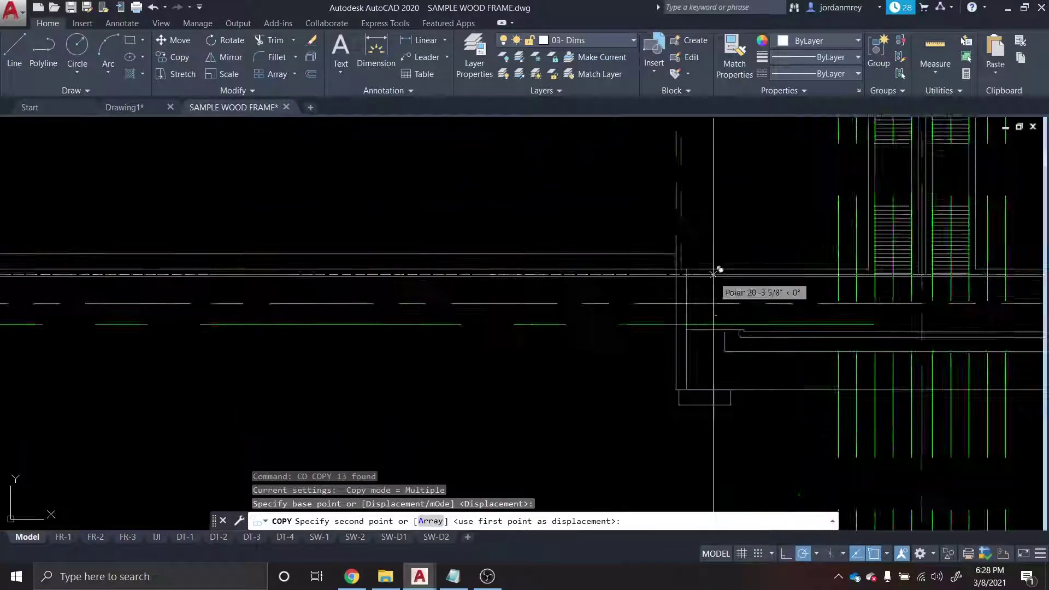
{"action": "left_click", "coordinate": [687, 273]}
{"action": "scroll", "coordinate": [687, 273], "scroll_direction": "down", "scroll_amount": 3}
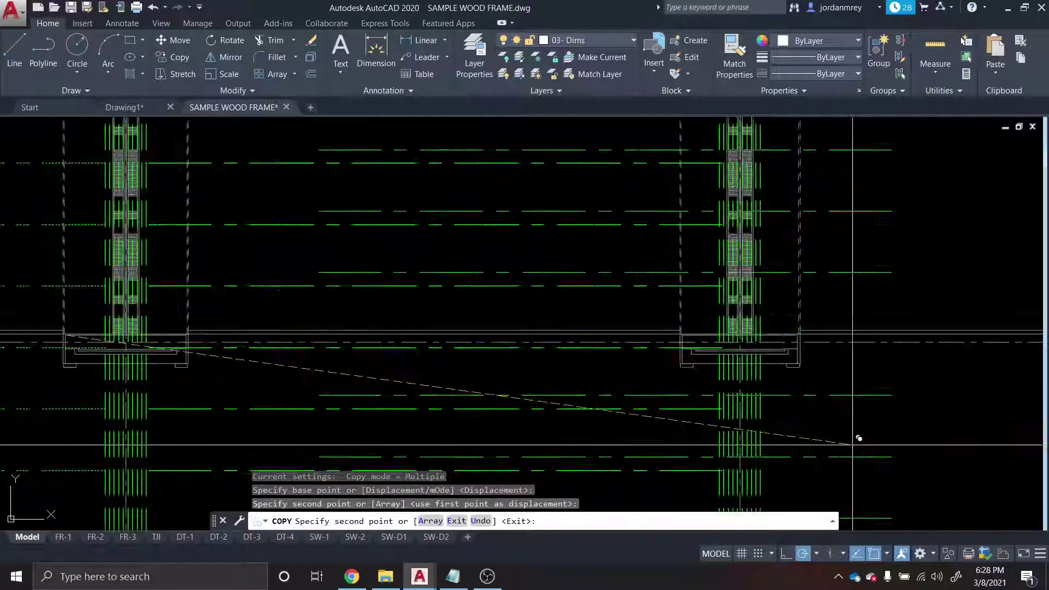
Place another copy of the same joists in the bay between grids 2 and 3, using the matching pier corner, and end the copy.
{"action": "mouse_move", "coordinate": [756, 268]}
{"action": "left_mouse_down"}
{"action": "mouse_move", "coordinate": [748, 412]}
{"action": "mouse_move", "coordinate": [763, 485]}
{"action": "left_mouse_up"}
{"action": "scroll", "coordinate": [465, 268], "scroll_direction": "up", "scroll_amount": 4}
{"action": "scroll", "coordinate": [371, 248], "scroll_direction": "up", "scroll_amount": 2}
{"action": "scroll", "coordinate": [433, 228], "scroll_direction": "down", "scroll_amount": 6}
{"action": "scroll", "coordinate": [413, 288], "scroll_direction": "up", "scroll_amount": 6}
{"action": "scroll", "coordinate": [496, 316], "scroll_direction": "up", "scroll_amount": 9}
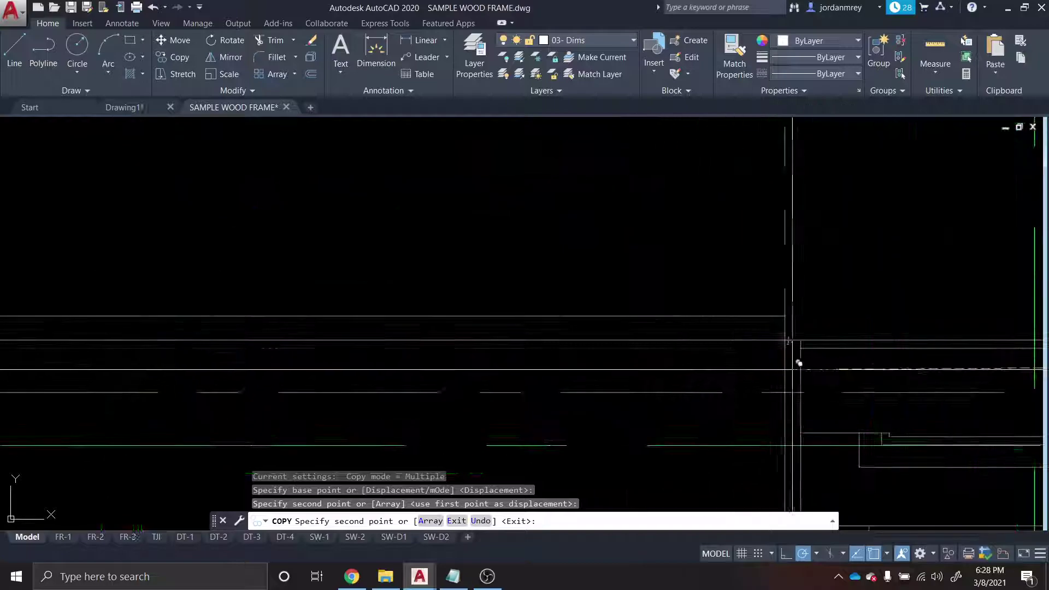
{"action": "left_click_drag", "start_coordinate": [799, 348], "coordinate": [383, 286]}
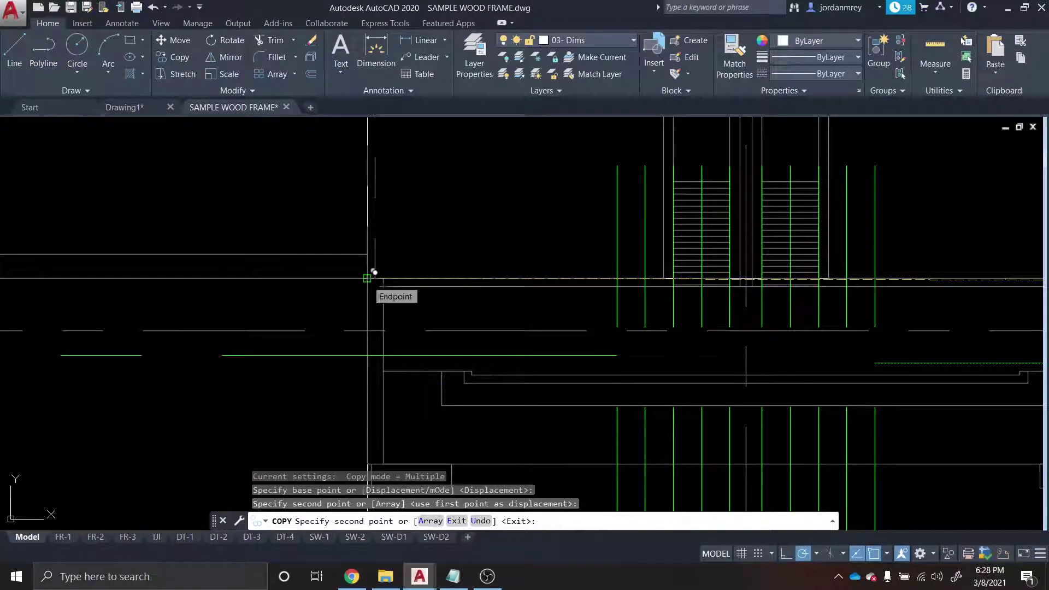
{"action": "scroll", "coordinate": [373, 272], "scroll_direction": "down", "scroll_amount": 2}
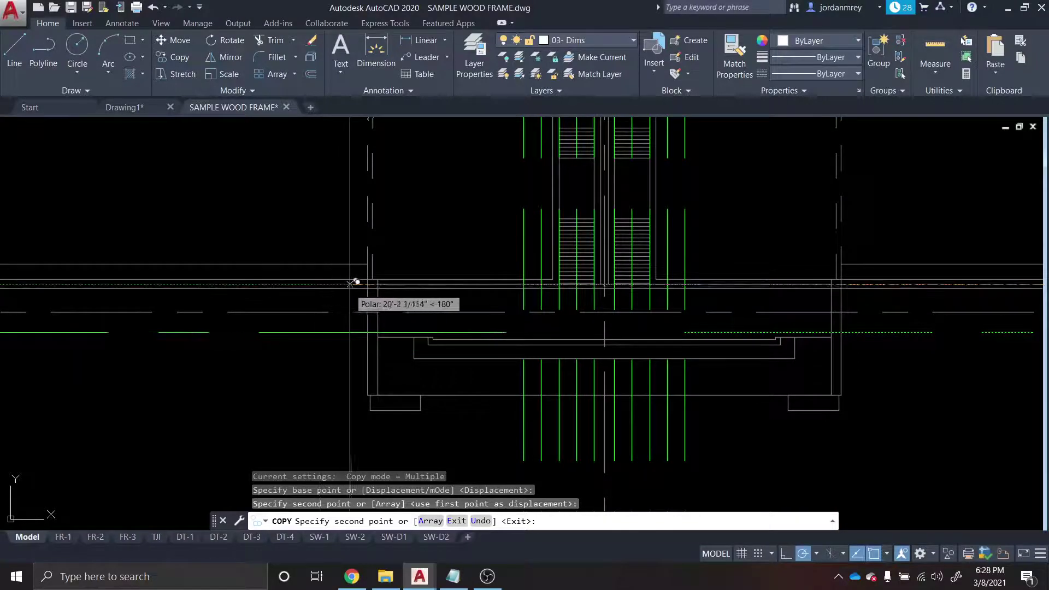
{"action": "mouse_move", "coordinate": [1011, 349]}
{"action": "left_mouse_down"}
{"action": "mouse_move", "coordinate": [715, 362]}
{"action": "mouse_move", "coordinate": [227, 329]}
{"action": "left_mouse_up"}
{"action": "scroll", "coordinate": [227, 329], "scroll_direction": "down", "scroll_amount": 4}
{"action": "scroll", "coordinate": [864, 352], "scroll_direction": "up", "scroll_amount": 2}
{"action": "scroll", "coordinate": [635, 348], "scroll_direction": "up", "scroll_amount": 2}
{"action": "scroll", "coordinate": [622, 335], "scroll_direction": "down", "scroll_amount": 6}
{"action": "left_click_drag", "start_coordinate": [375, 333], "coordinate": [700, 354]}
{"action": "scroll", "coordinate": [382, 344], "scroll_direction": "up", "scroll_amount": 2}
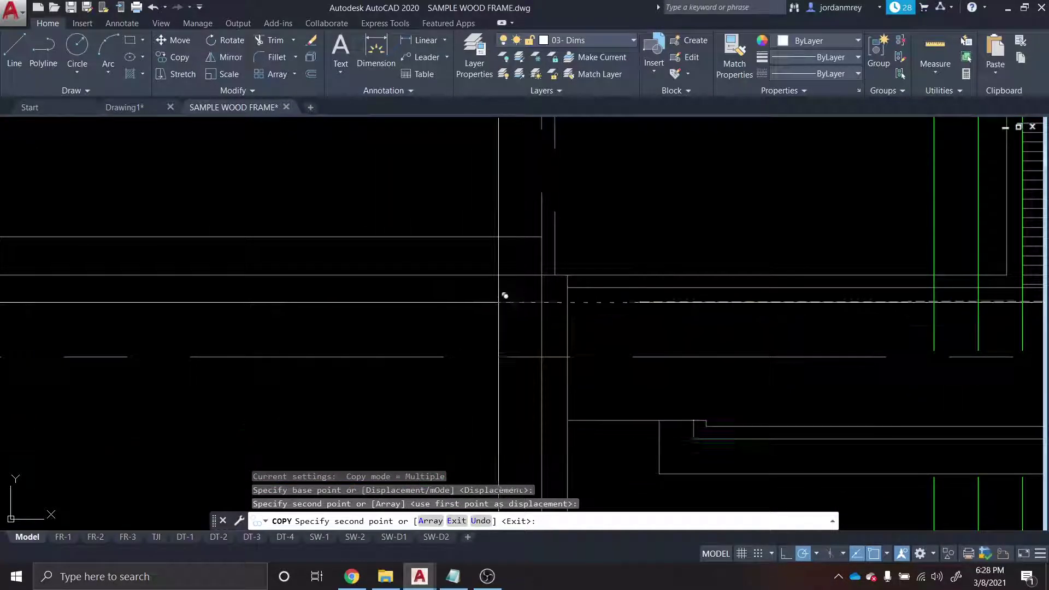
{"action": "left_click", "coordinate": [569, 281]}
{"action": "scroll", "coordinate": [525, 339], "scroll_direction": "down", "scroll_amount": 2}
{"action": "left_click_drag", "start_coordinate": [376, 398], "coordinate": [805, 346]}
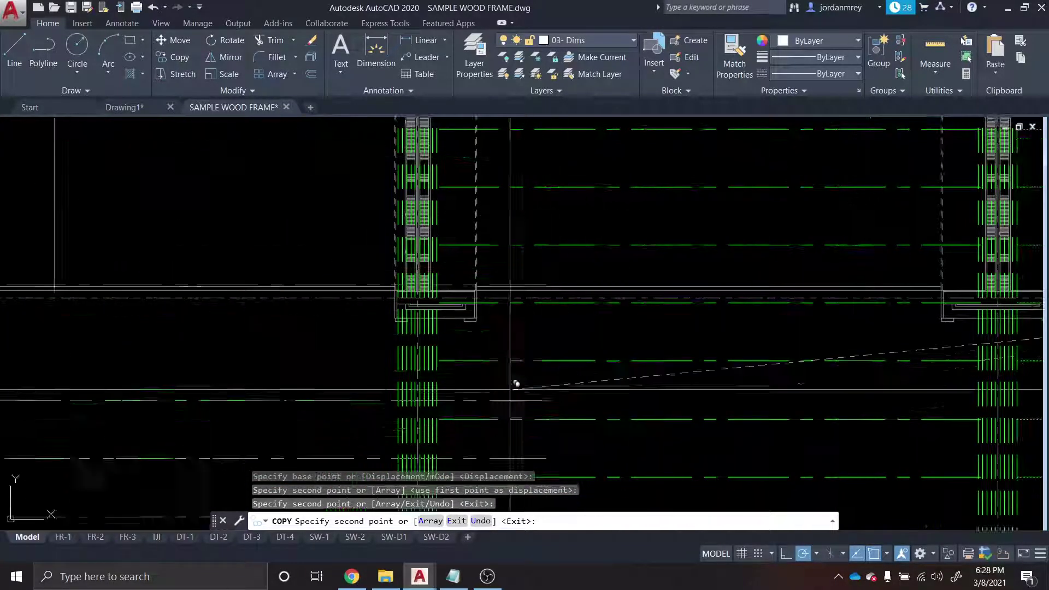
{"action": "scroll", "coordinate": [398, 336], "scroll_direction": "up", "scroll_amount": 3}
{"action": "scroll", "coordinate": [391, 314], "scroll_direction": "down", "scroll_amount": 1}
{"action": "scroll", "coordinate": [386, 310], "scroll_direction": "down", "scroll_amount": 6}
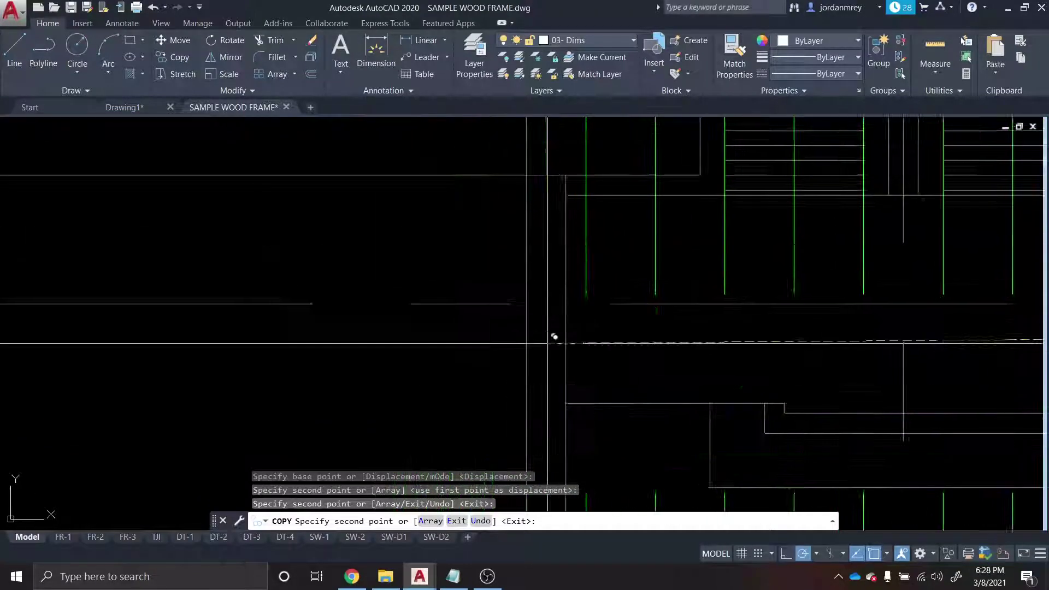
{"action": "key", "text": "Escape"}
{"action": "key", "text": "Escape"}
Mirror the 24" OC joists between grids 6 and 7 about grid line 4 into the bay between grids 1 and 2, keeping the originals.
{"action": "scroll", "coordinate": [814, 326], "scroll_direction": "up", "scroll_amount": 6}
{"action": "left_click_drag", "start_coordinate": [780, 437], "coordinate": [756, 340]}
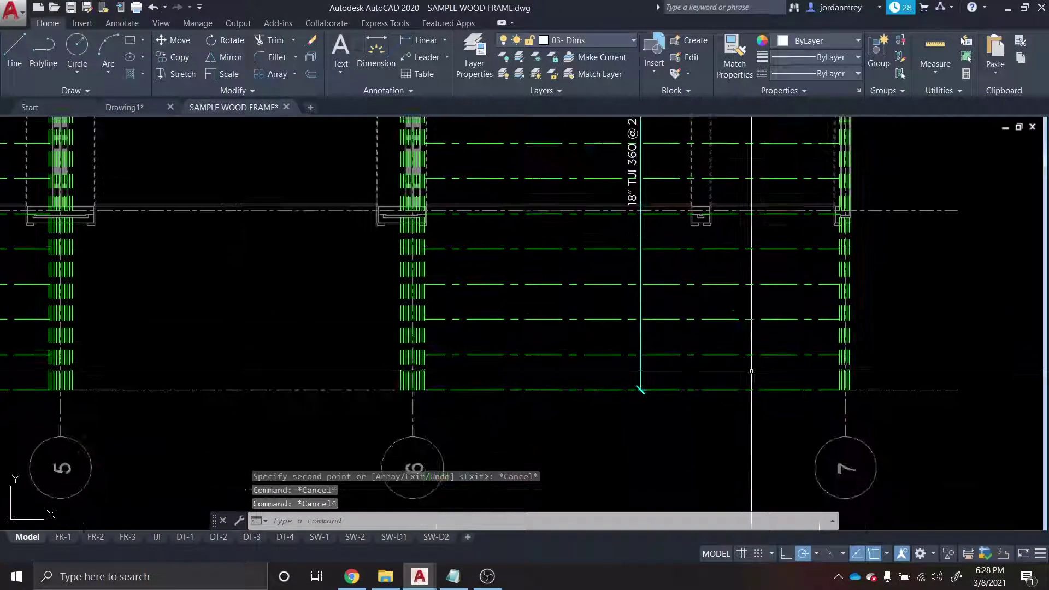
{"action": "left_click", "coordinate": [772, 379]}
{"action": "left_click", "coordinate": [747, 236]}
{"action": "left_click_drag", "start_coordinate": [750, 254], "coordinate": [713, 350]}
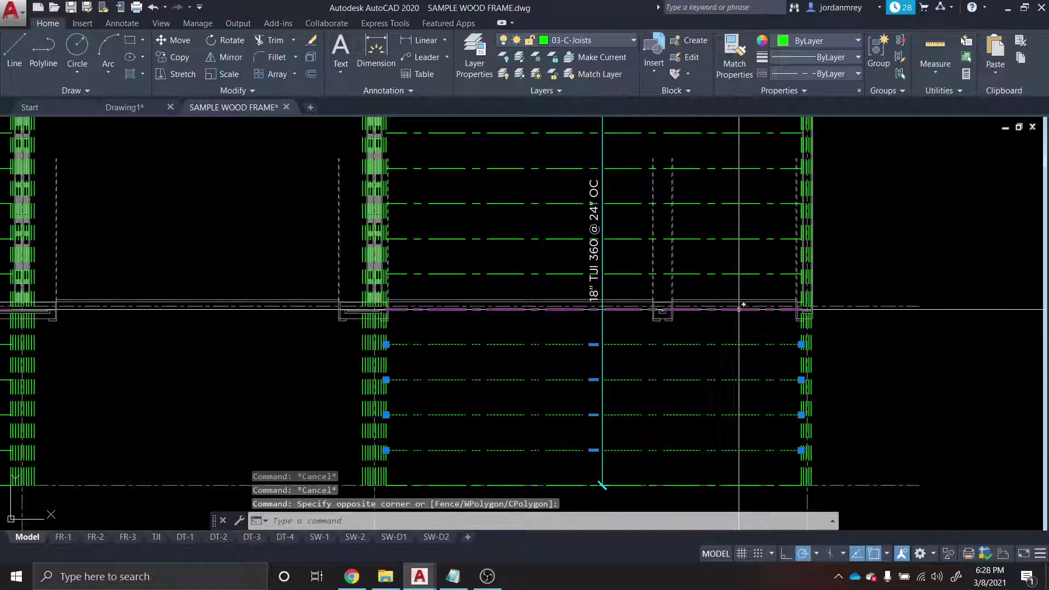
{"action": "left_click", "coordinate": [731, 188]}
{"action": "left_click_drag", "start_coordinate": [716, 235], "coordinate": [696, 339]}
{"action": "left_click", "coordinate": [718, 284]}
{"action": "left_click", "coordinate": [699, 160]}
{"action": "left_click_drag", "start_coordinate": [706, 218], "coordinate": [682, 365]}
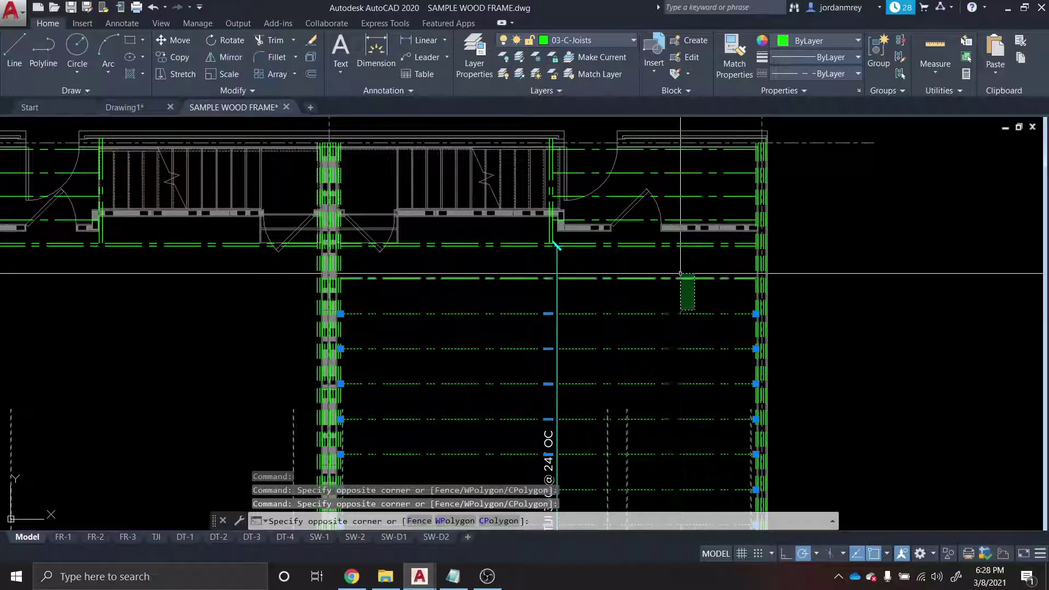
{"action": "scroll", "coordinate": [680, 274], "scroll_direction": "down", "scroll_amount": 4}
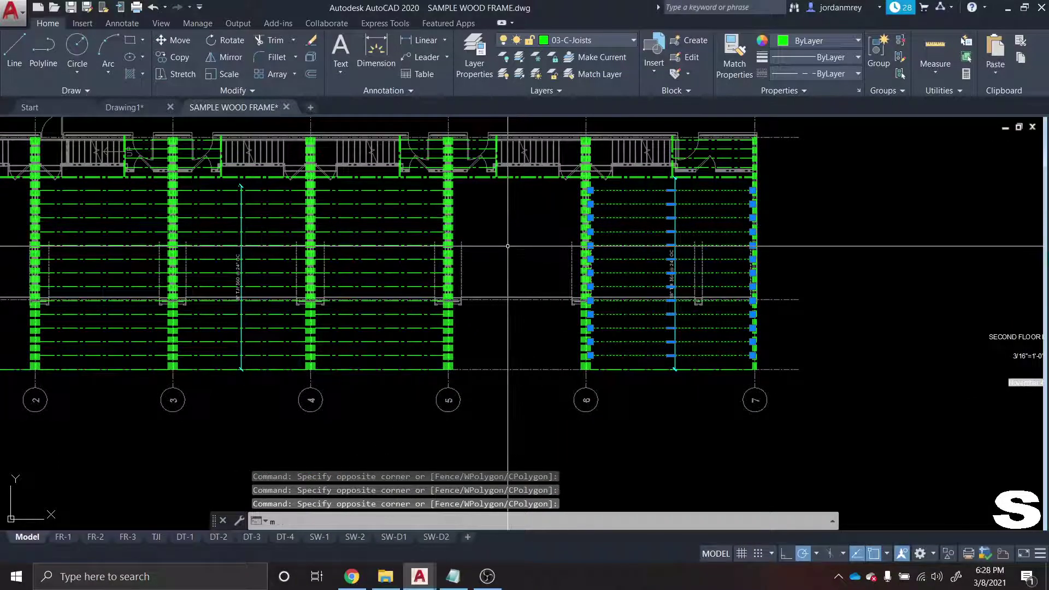
{"action": "type", "text": "i"}
{"action": "key", "text": "Return"}
{"action": "scroll", "coordinate": [492, 246], "scroll_direction": "down", "scroll_amount": 5}
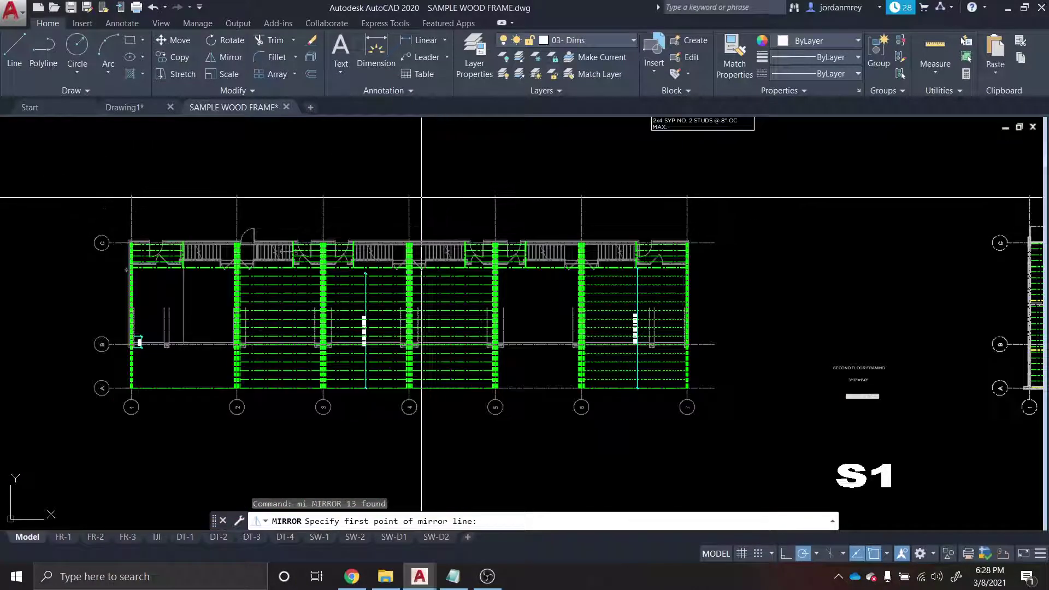
{"action": "left_click", "coordinate": [418, 196]}
{"action": "left_click", "coordinate": [405, 154]}
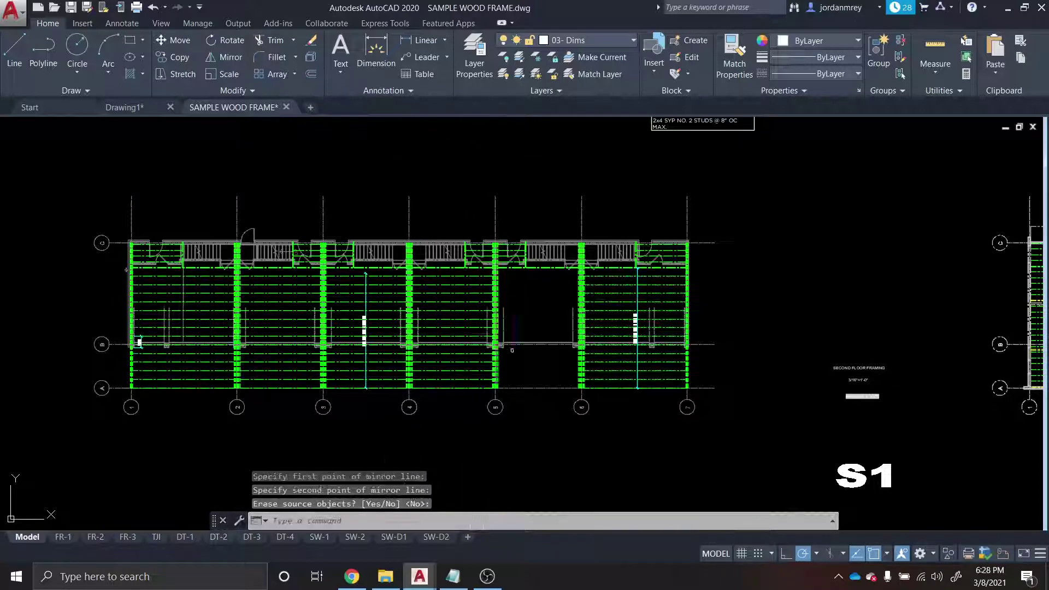
{"action": "key", "text": "Escape"}
{"action": "key", "text": "Escape"}
Copy the joists between grids 4 and 5 into the bay between grids 5 and 6 by matching pier corners, and save the drawing.
{"action": "scroll", "coordinate": [533, 327], "scroll_direction": "up", "scroll_amount": 6}
{"action": "scroll", "coordinate": [538, 327], "scroll_direction": "down", "scroll_amount": 6}
{"action": "scroll", "coordinate": [470, 352], "scroll_direction": "up", "scroll_amount": 6}
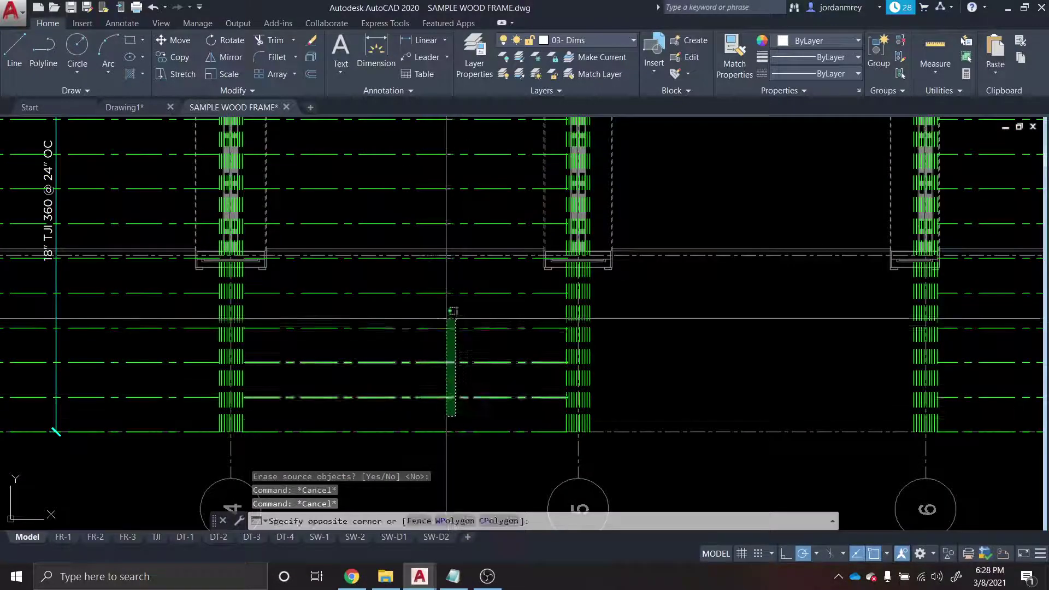
{"action": "left_click", "coordinate": [444, 259]}
{"action": "left_click_drag", "start_coordinate": [449, 268], "coordinate": [450, 362]}
{"action": "left_click", "coordinate": [476, 319]}
{"action": "left_click", "coordinate": [447, 162]}
{"action": "left_click_drag", "start_coordinate": [471, 179], "coordinate": [458, 275]}
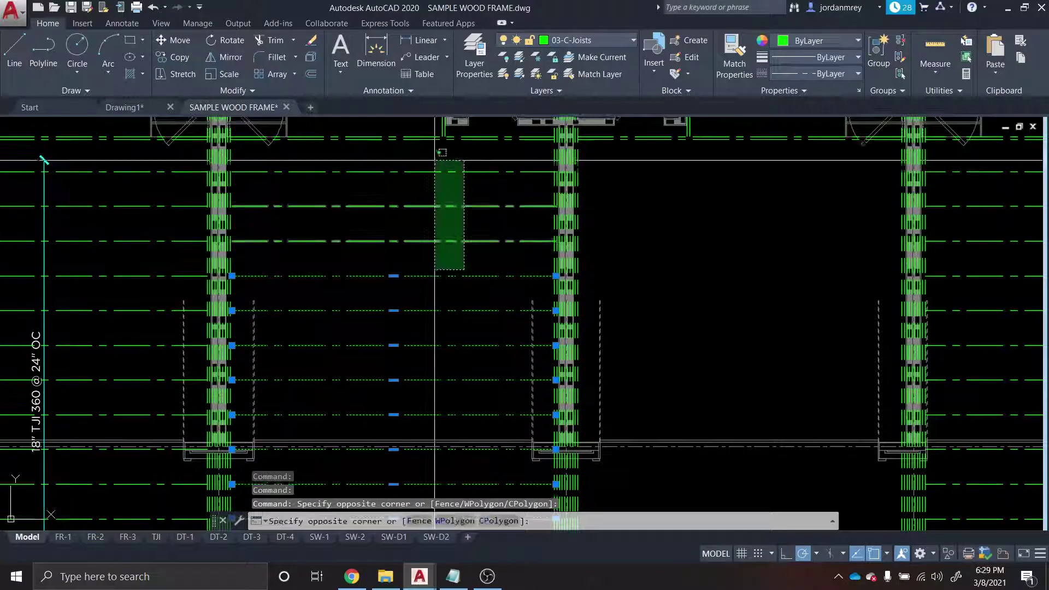
{"action": "left_click", "coordinate": [435, 160]}
{"action": "scroll", "coordinate": [484, 173], "scroll_direction": "down", "scroll_amount": 3}
{"action": "scroll", "coordinate": [509, 223], "scroll_direction": "up", "scroll_amount": 6}
{"action": "type", "text": "c"}
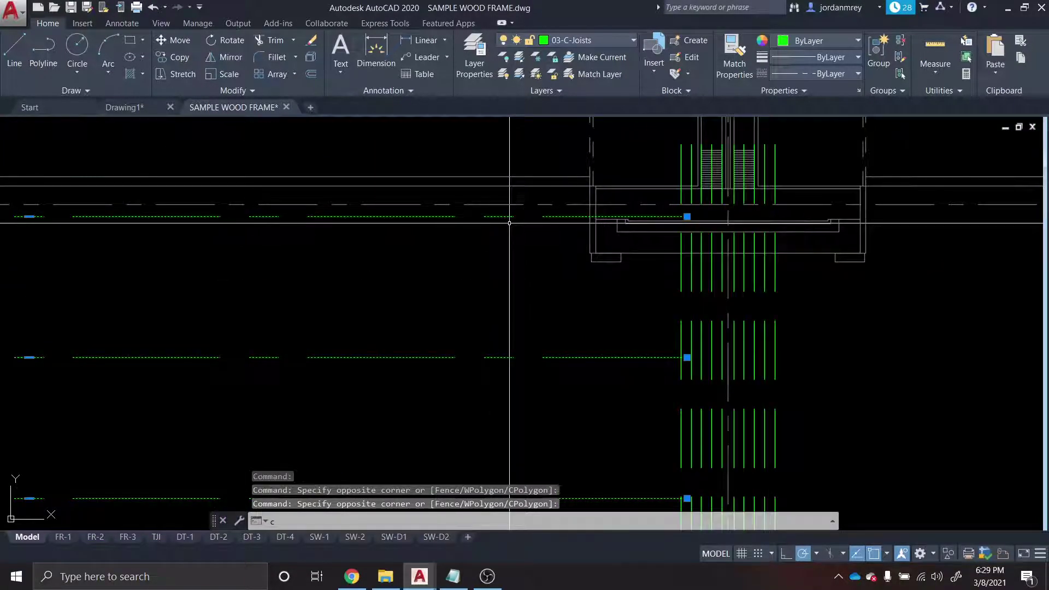
{"action": "type", "text": "o"}
{"action": "key", "text": "Return"}
{"action": "scroll", "coordinate": [577, 195], "scroll_direction": "up", "scroll_amount": 5}
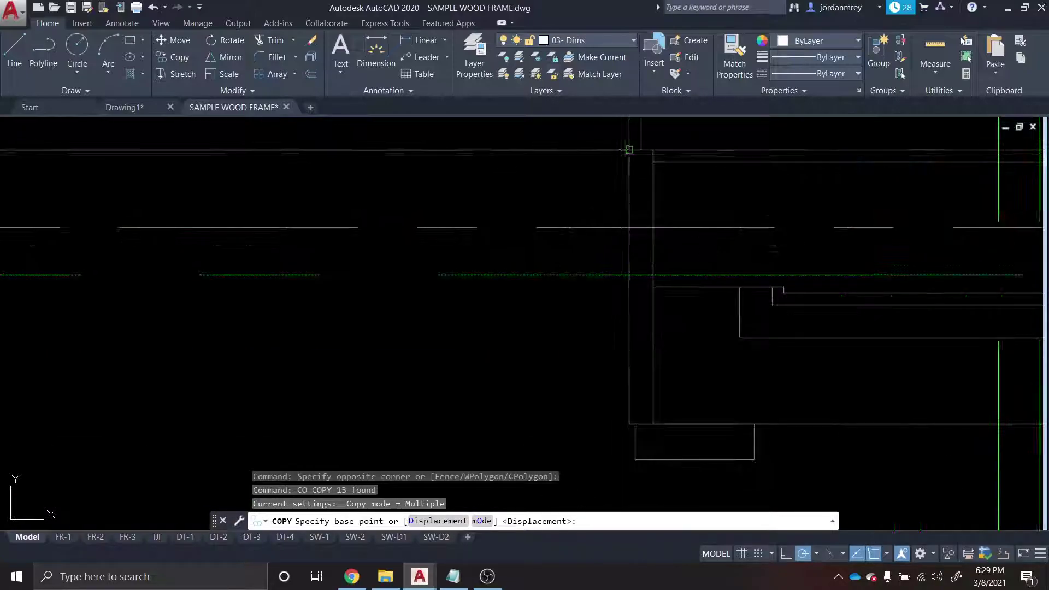
{"action": "left_click", "coordinate": [629, 150]}
{"action": "scroll", "coordinate": [674, 249], "scroll_direction": "down", "scroll_amount": 3}
{"action": "scroll", "coordinate": [674, 311], "scroll_direction": "up", "scroll_amount": 6}
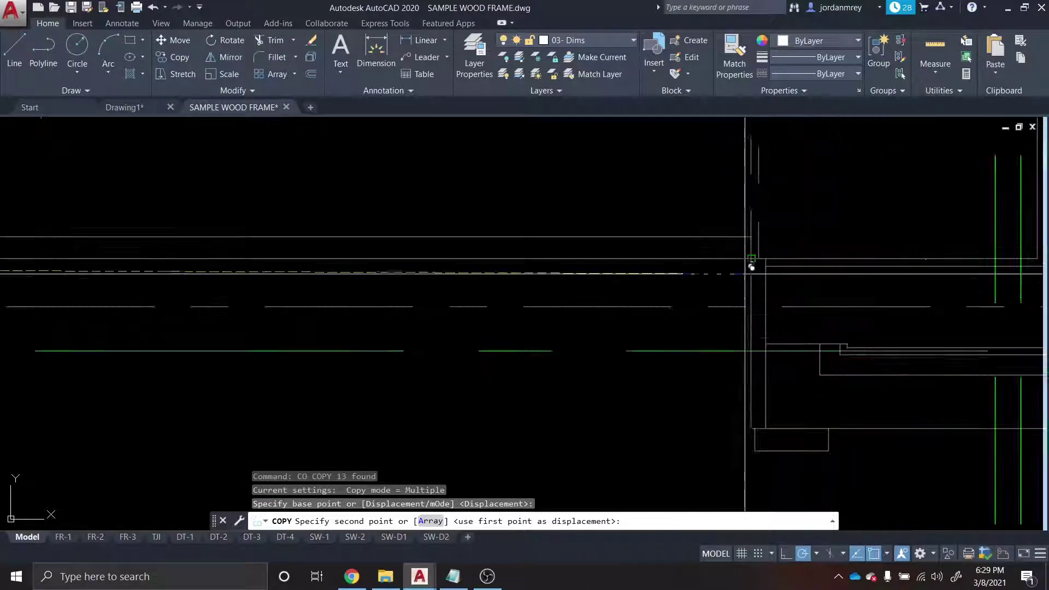
{"action": "left_click", "coordinate": [751, 264]}
{"action": "scroll", "coordinate": [752, 264], "scroll_direction": "down", "scroll_amount": 5}
{"action": "key", "text": "Escape"}
{"action": "key", "text": "Escape"}
{"action": "key", "text": "Escape"}
{"action": "type", "text": "q"}
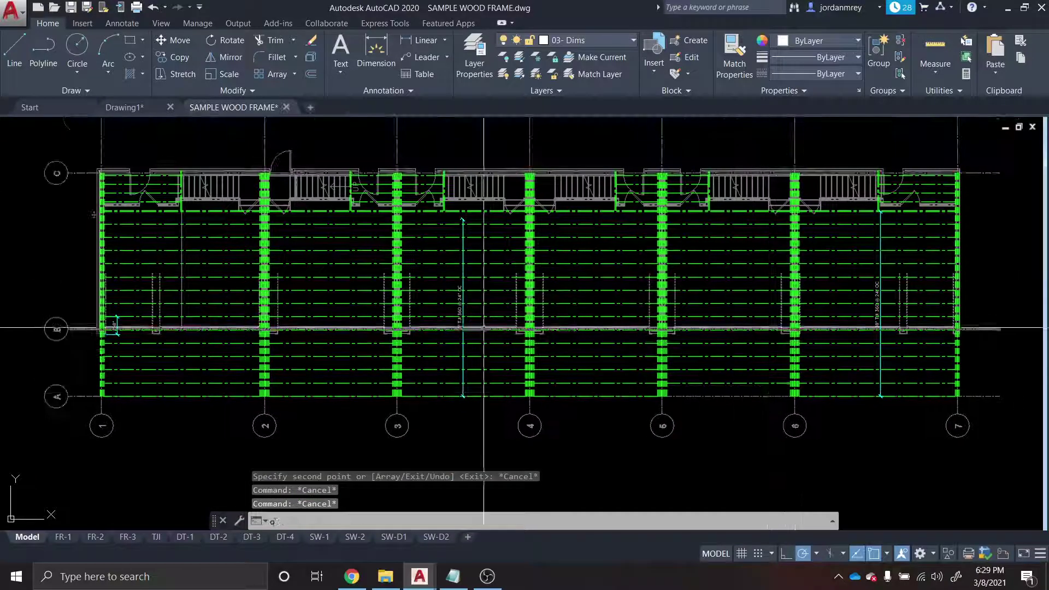
{"action": "type", "text": "savco"}
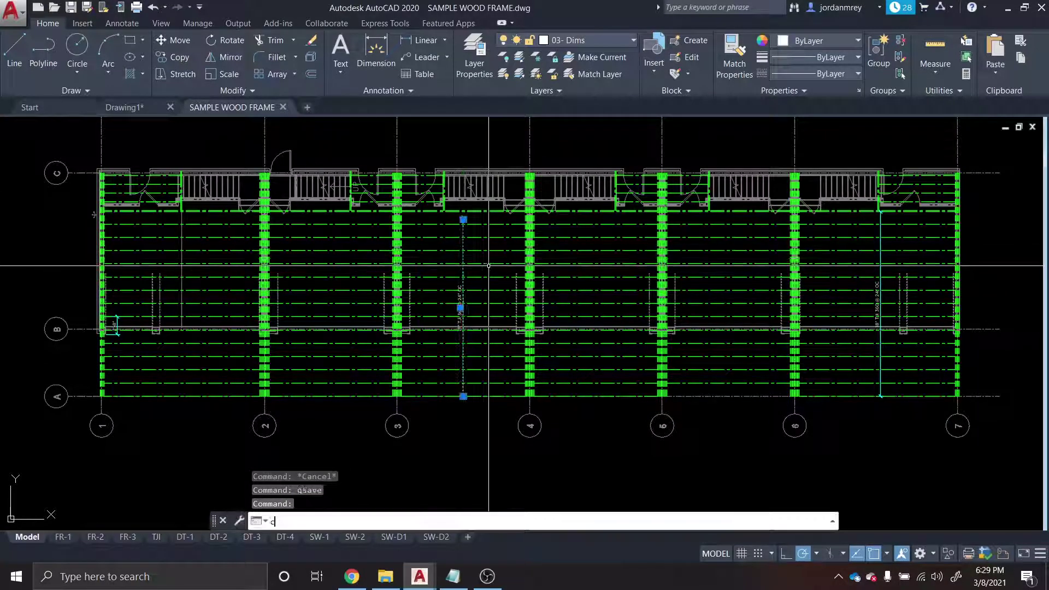
Copy the 18" TJI 360 @ 24" OC label from between grids 3 and 4 into the bays between grids 2–3 and 1–2 along grid A.
{"action": "key", "text": "Return"}
{"action": "scroll", "coordinate": [428, 390], "scroll_direction": "up", "scroll_amount": 6}
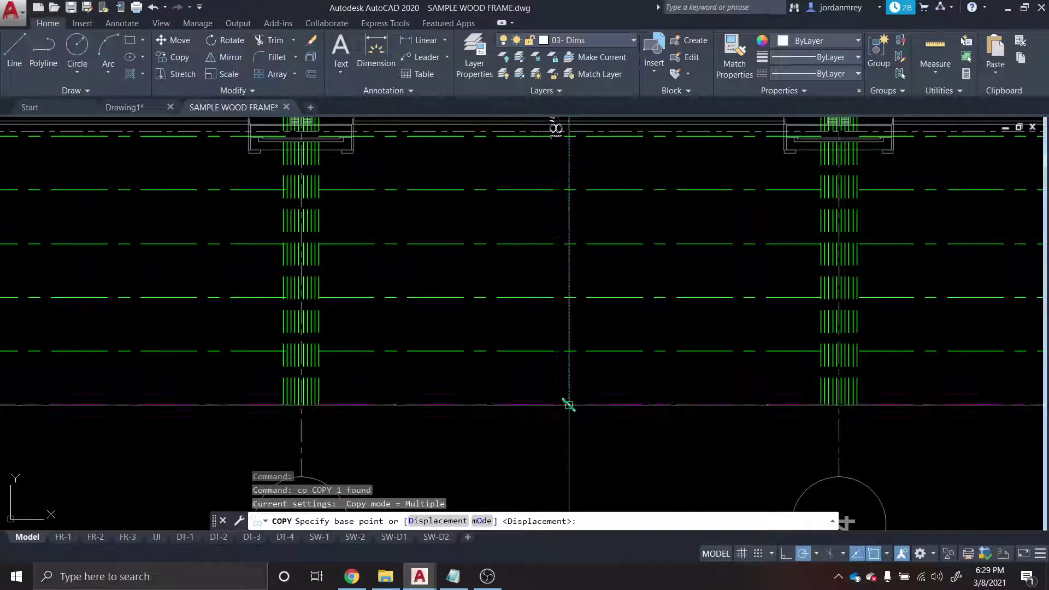
{"action": "left_click", "coordinate": [568, 405]}
{"action": "scroll", "coordinate": [464, 385], "scroll_direction": "down", "scroll_amount": 3}
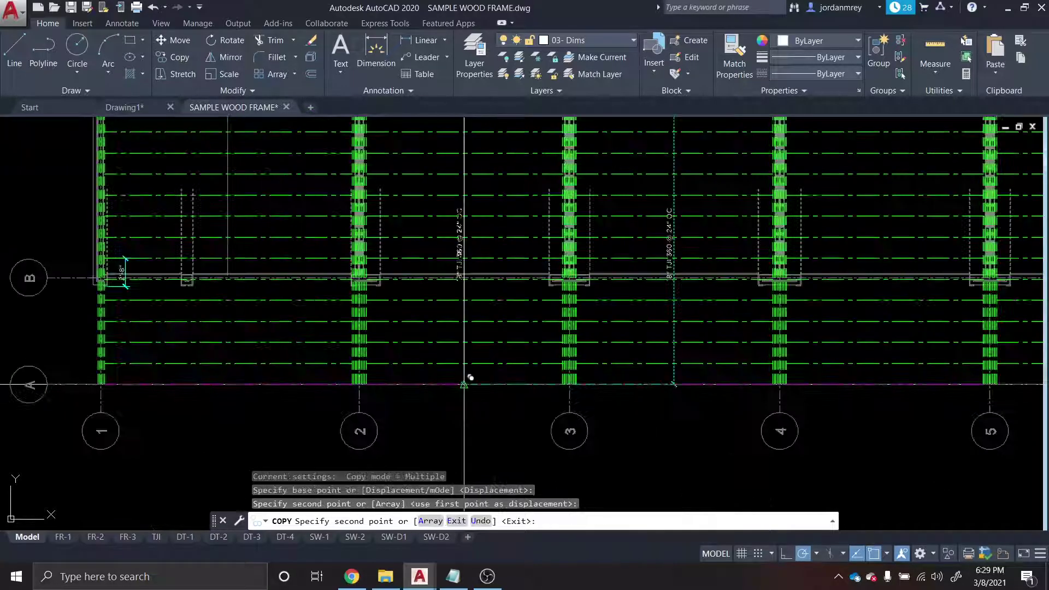
{"action": "left_click_drag", "start_coordinate": [464, 385], "coordinate": [710, 400]}
{"action": "left_click", "coordinate": [469, 400]}
Place two more copies of the joist label in the bays between grids 4–5 and 5–6 along grid A, and end the copy.
{"action": "left_click_drag", "start_coordinate": [974, 396], "coordinate": [562, 421]}
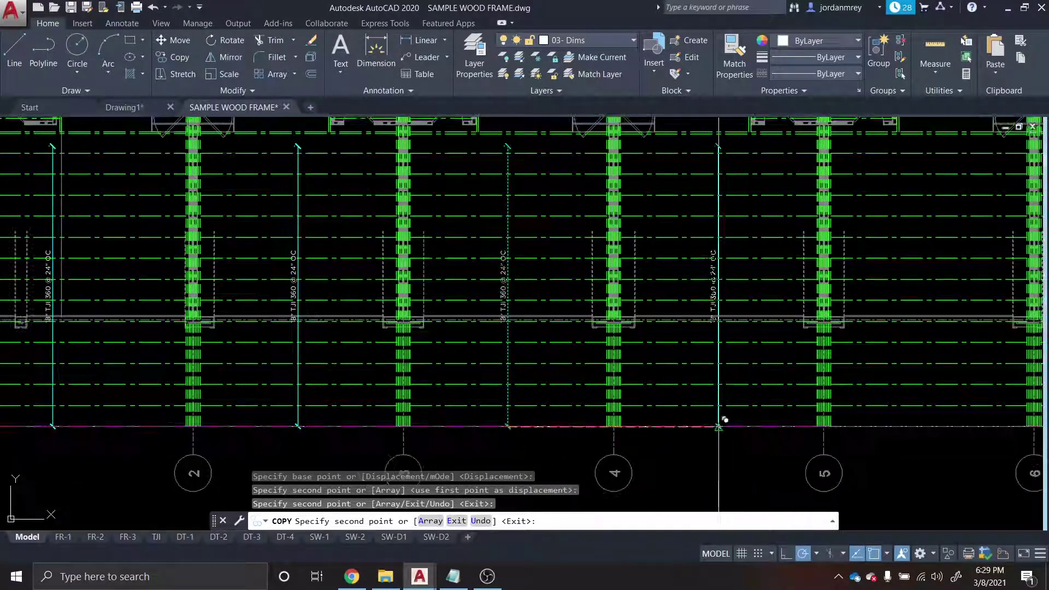
{"action": "left_click", "coordinate": [719, 427]}
{"action": "left_click_drag", "start_coordinate": [778, 428], "coordinate": [496, 449]}
{"action": "left_click", "coordinate": [661, 448]}
{"action": "scroll", "coordinate": [710, 454], "scroll_direction": "down", "scroll_amount": 2}
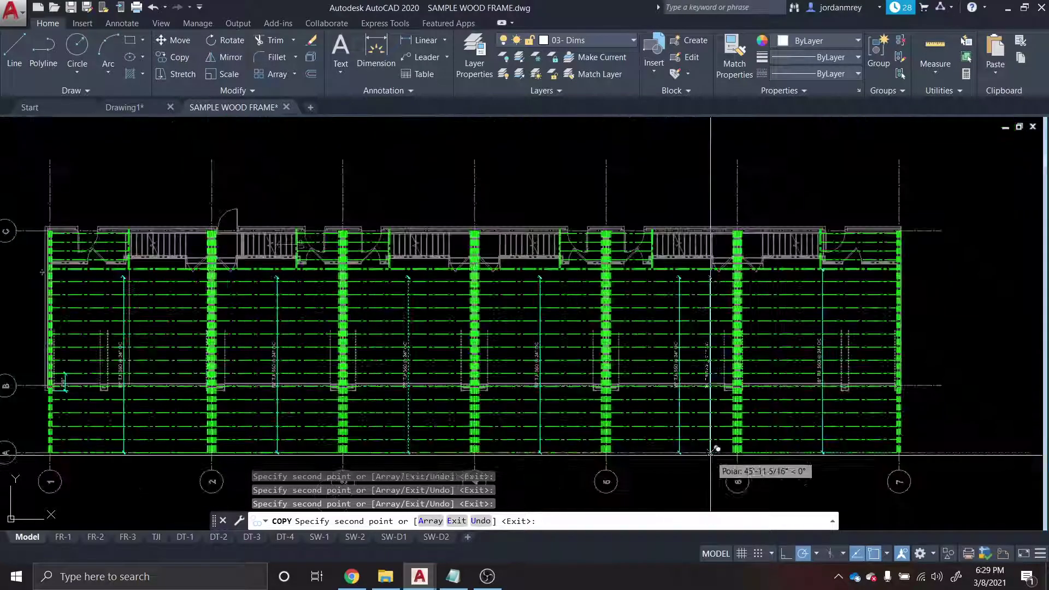
{"action": "key", "text": "Escape"}
Stretch the upper end of the joist label's line between grids 5 and 6 to the framing line in front of the stairs.
{"action": "scroll", "coordinate": [686, 254], "scroll_direction": "up", "scroll_amount": 5}
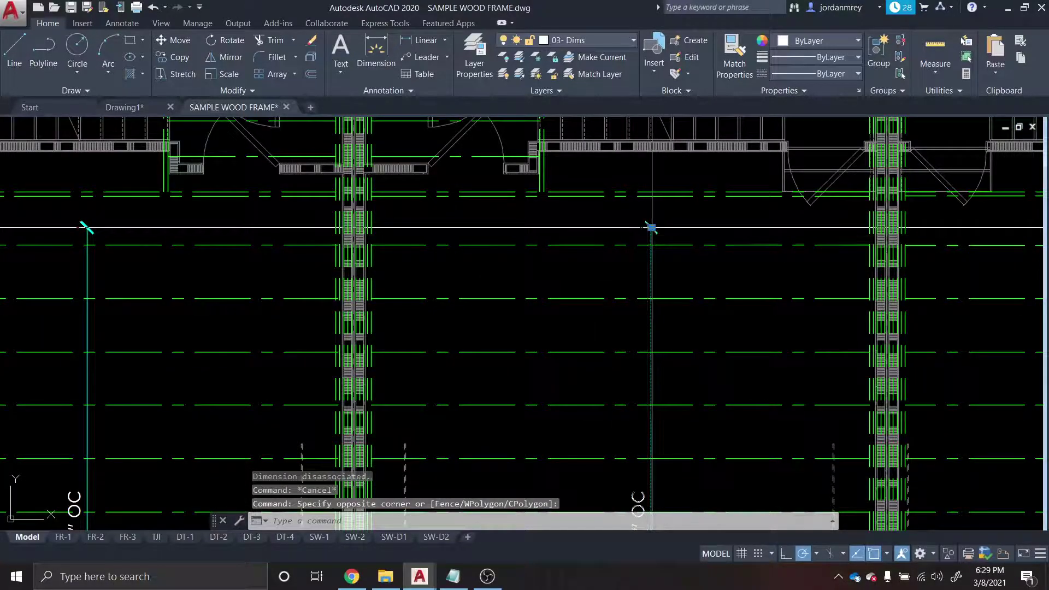
{"action": "left_click", "coordinate": [652, 228]}
{"action": "left_click", "coordinate": [652, 199]}
{"action": "key", "text": "Escape"}
{"action": "scroll", "coordinate": [652, 200], "scroll_direction": "down", "scroll_amount": 2}
{"action": "key", "text": "Escape"}
Stretch the upper end of the joist label's line between grids 4 and 5 to the same framing line.
{"action": "scroll", "coordinate": [430, 217], "scroll_direction": "up", "scroll_amount": 2}
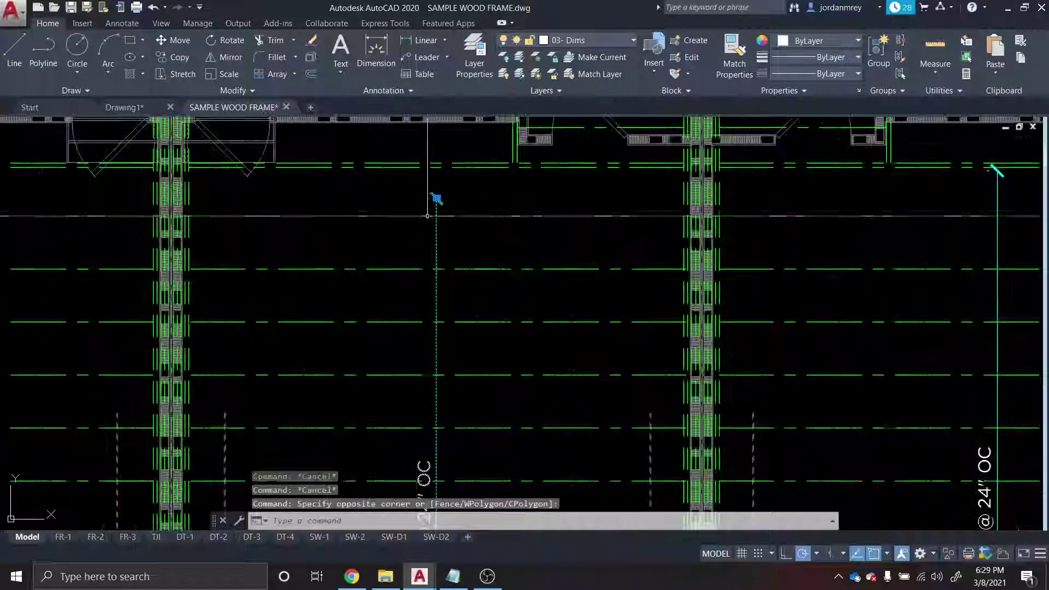
{"action": "scroll", "coordinate": [438, 169], "scroll_direction": "down", "scroll_amount": 3}
{"action": "scroll", "coordinate": [649, 227], "scroll_direction": "up", "scroll_amount": 5}
{"action": "scroll", "coordinate": [779, 236], "scroll_direction": "down", "scroll_amount": 3}
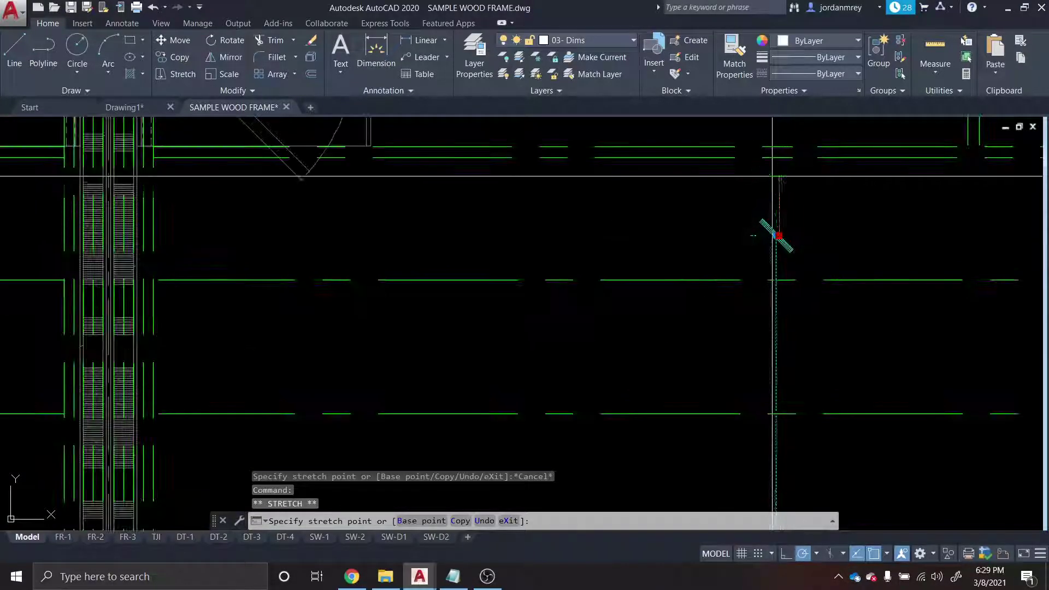
{"action": "left_click", "coordinate": [774, 157]}
{"action": "scroll", "coordinate": [808, 220], "scroll_direction": "down", "scroll_amount": 3}
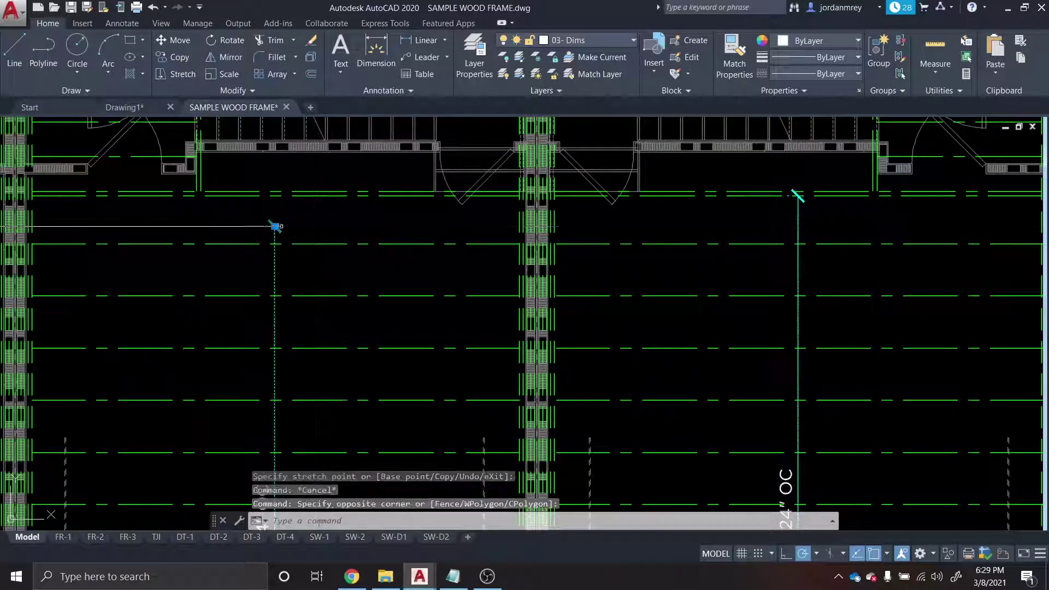
Extend the upper ends of the joist label lines in the bays between grids 3–4 and 2–3 to the framing line in front of the stairs.
{"action": "left_click_drag", "start_coordinate": [275, 196], "coordinate": [734, 207]}
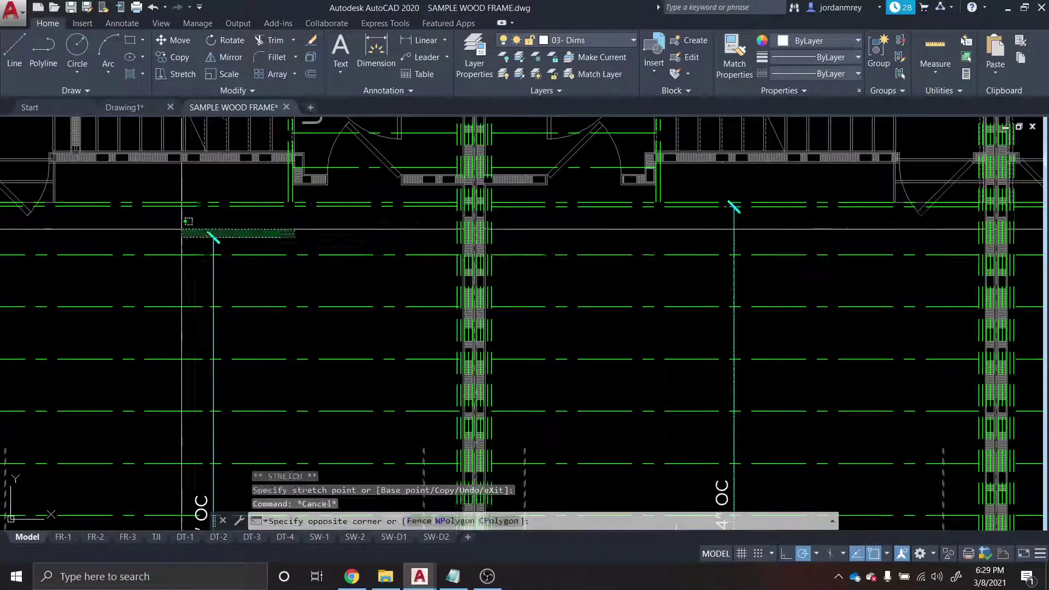
{"action": "scroll", "coordinate": [219, 205], "scroll_direction": "down", "scroll_amount": 3}
{"action": "key", "text": "Escape"}
{"action": "key", "text": "Escape"}
Stretch the upper end of the joist label's line between grids 1 and 2 to the framing line, and save the drawing.
{"action": "scroll", "coordinate": [257, 209], "scroll_direction": "up", "scroll_amount": 3}
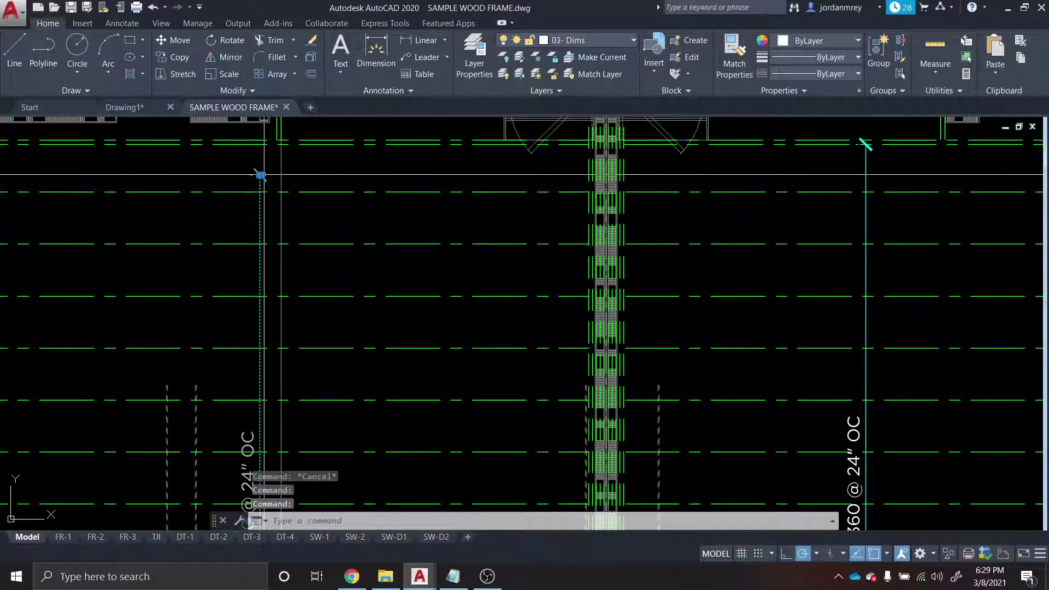
{"action": "key", "text": "Escape"}
{"action": "key", "text": "Escape"}
{"action": "scroll", "coordinate": [264, 146], "scroll_direction": "down", "scroll_amount": 4}
{"action": "left_click_drag", "start_coordinate": [269, 285], "coordinate": [341, 241]}
{"action": "type", "text": "qsave"}
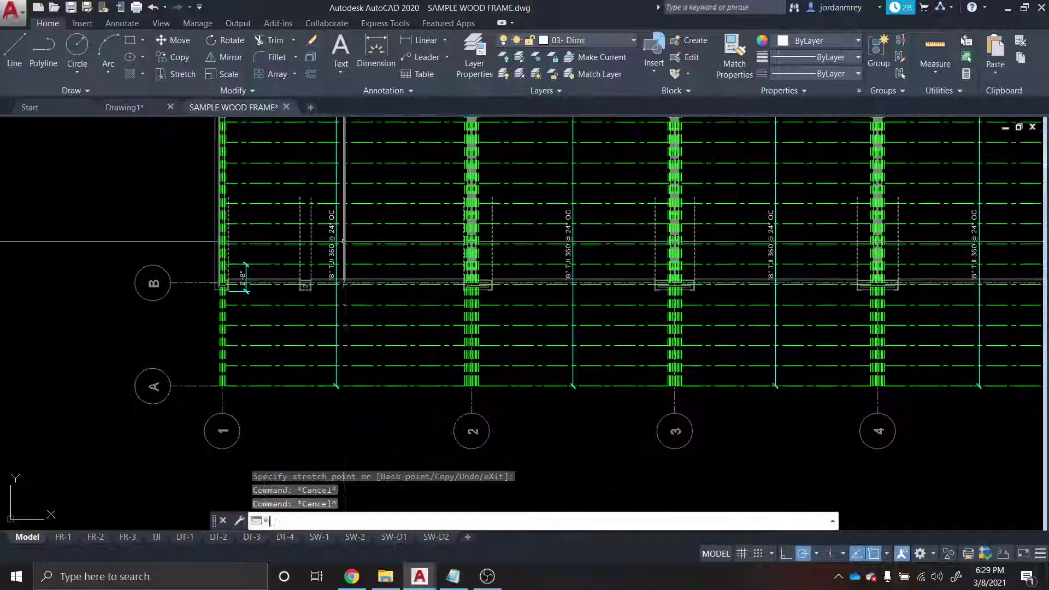
{"action": "key", "text": "Return"}
Delete the 2'-8" dimension near the intersection of grids 1 and B, and save the drawing.
{"action": "scroll", "coordinate": [239, 301], "scroll_direction": "up", "scroll_amount": 2}
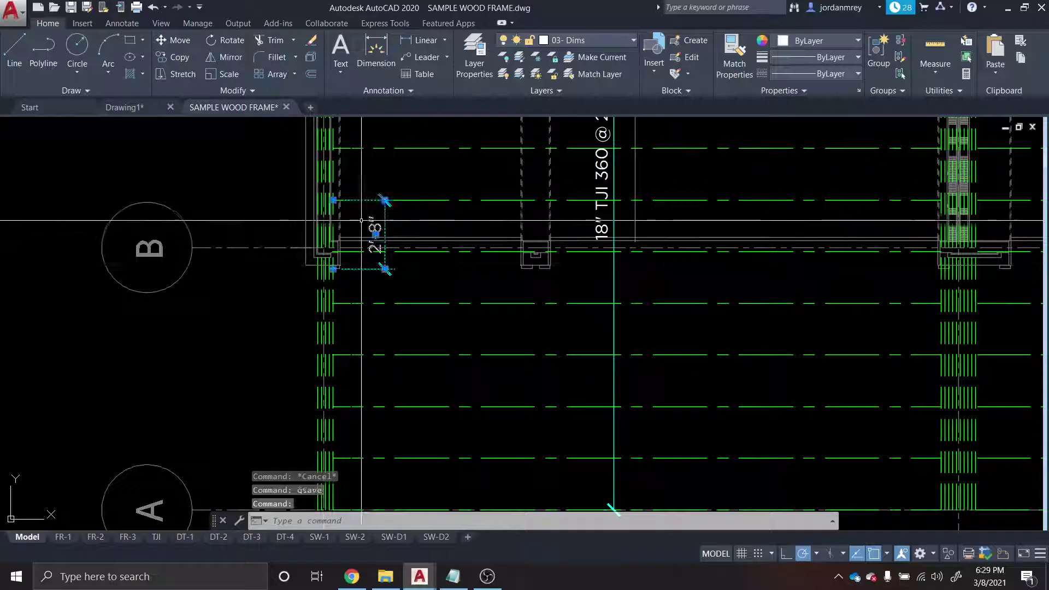
{"action": "key", "text": "Delete"}
{"action": "scroll", "coordinate": [363, 216], "scroll_direction": "down", "scroll_amount": 3}
{"action": "scroll", "coordinate": [188, 225], "scroll_direction": "up", "scroll_amount": 1}
{"action": "type", "text": "qsave"}
{"action": "key", "text": "Return"}
{"action": "scroll", "coordinate": [413, 349], "scroll_direction": "down", "scroll_amount": 3}
{"action": "scroll", "coordinate": [415, 329], "scroll_direction": "up", "scroll_amount": 1}
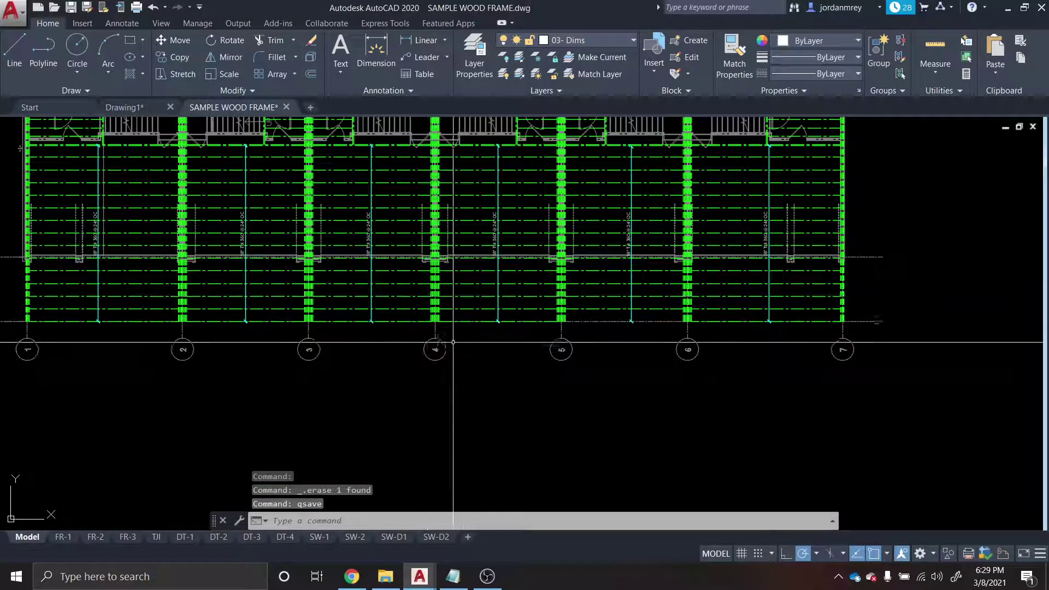